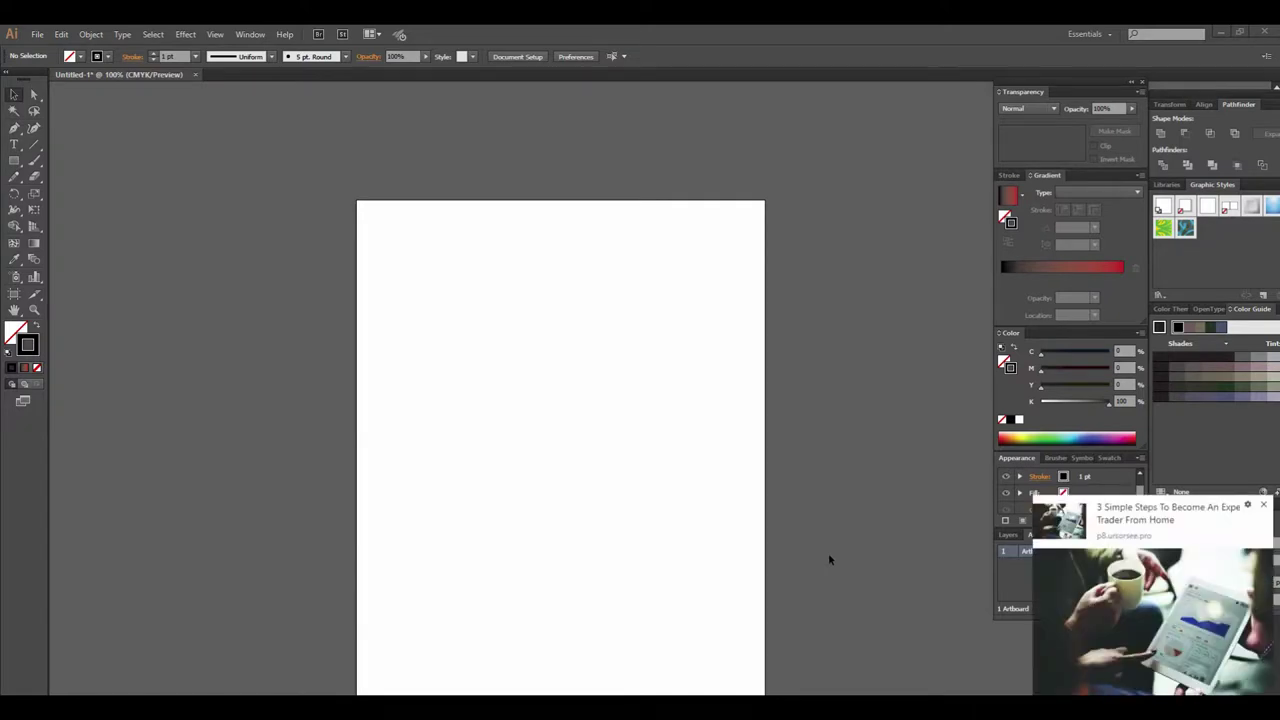
Set the fill to None, keeping the thin black stroke, so shapes draw unfilled
click(1266, 509)
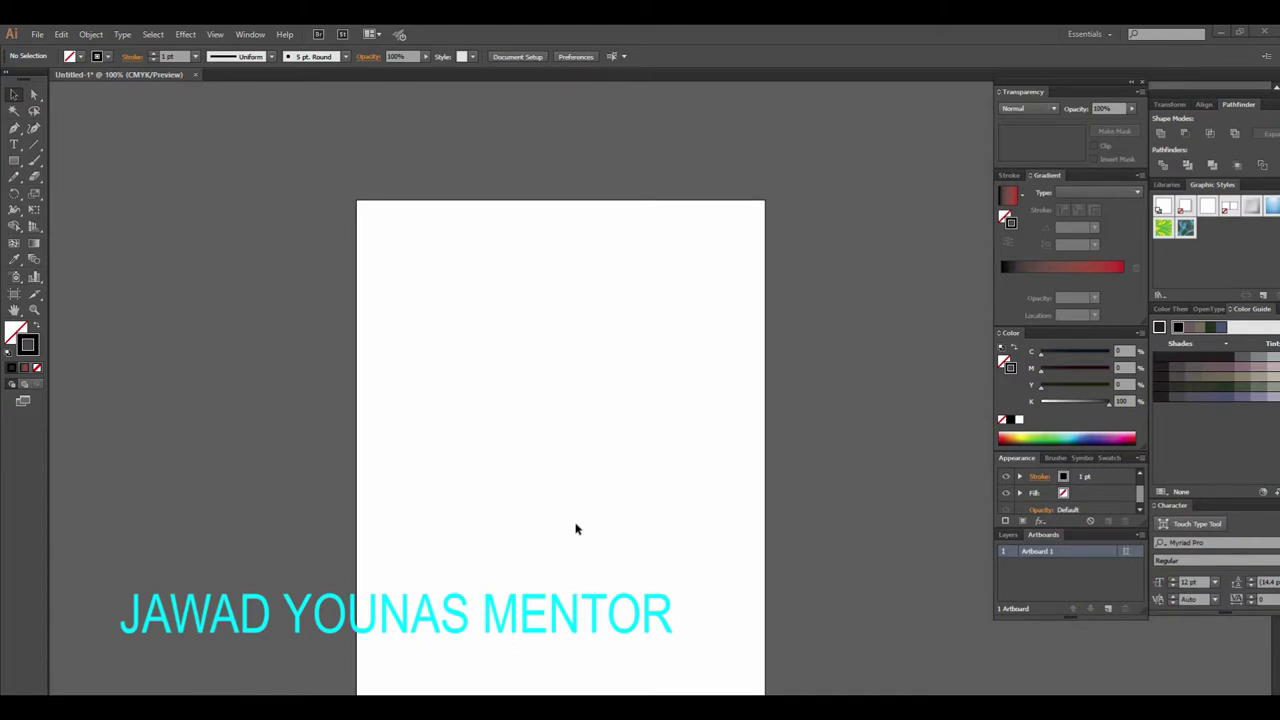
scroll(575, 528, up, 3)
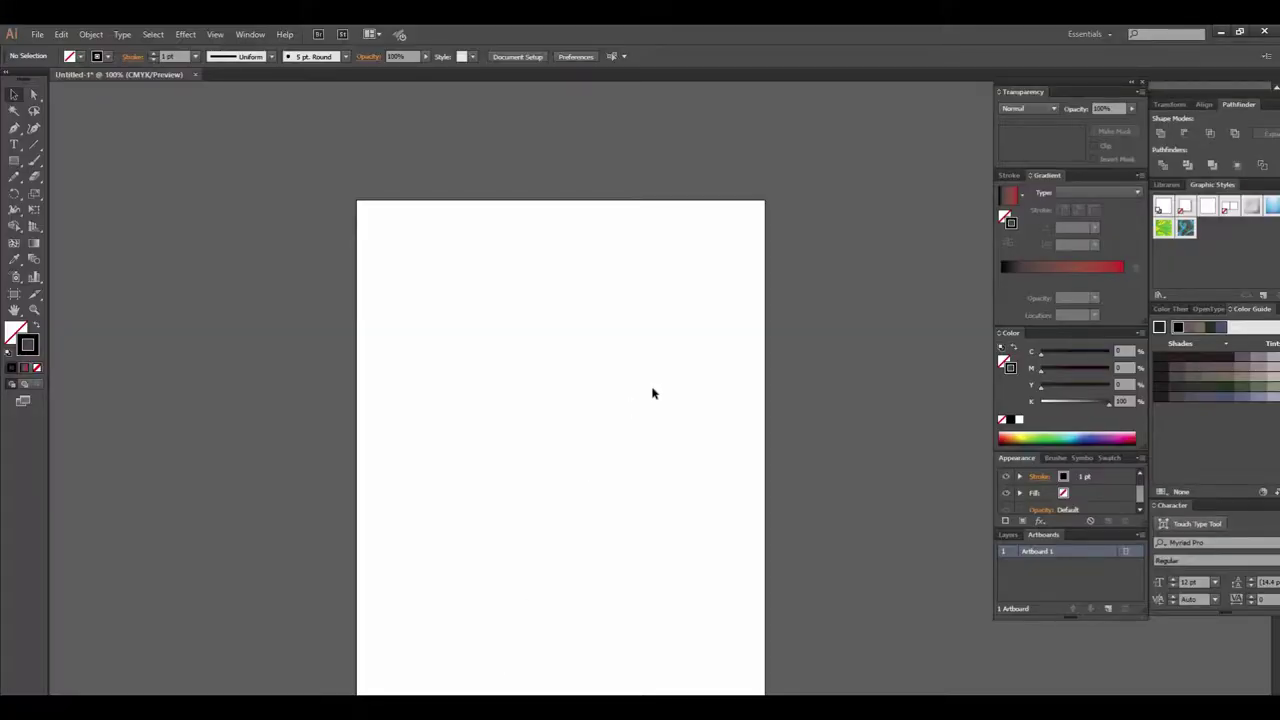
scroll(652, 393, down, 2)
scroll(652, 393, up, 2)
ctrl+click(566, 440)
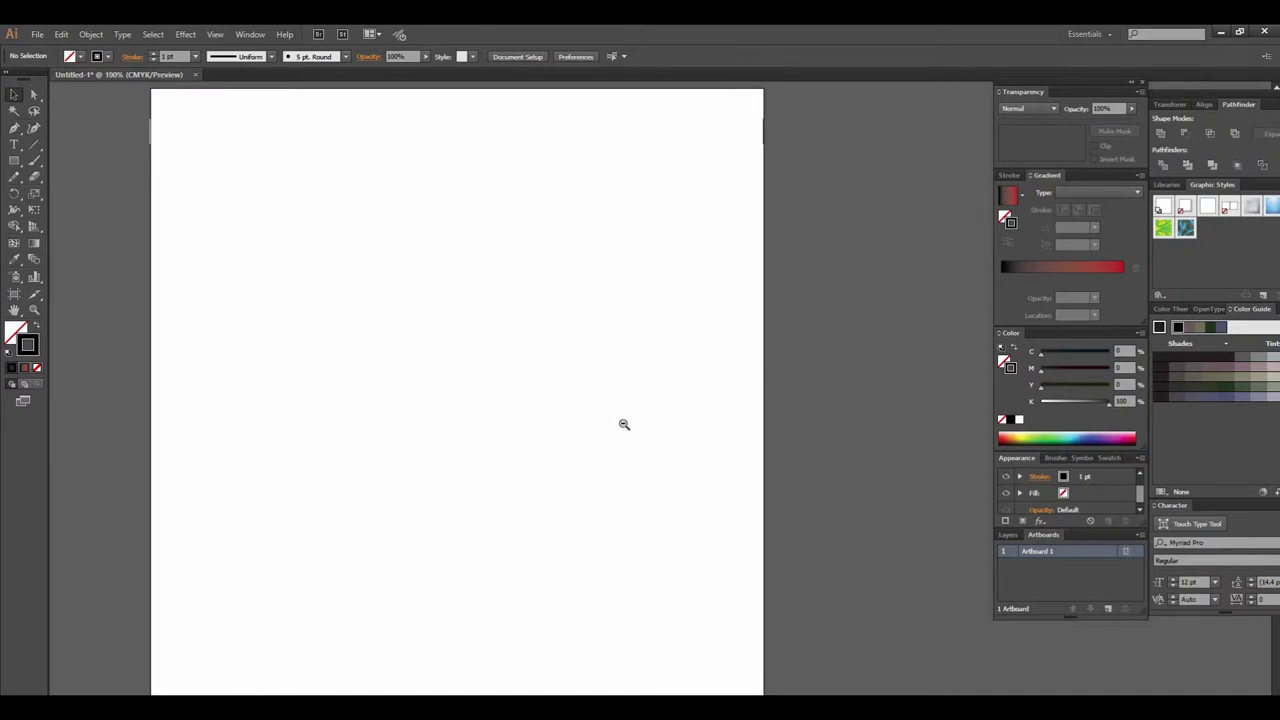
alt+click(624, 428)
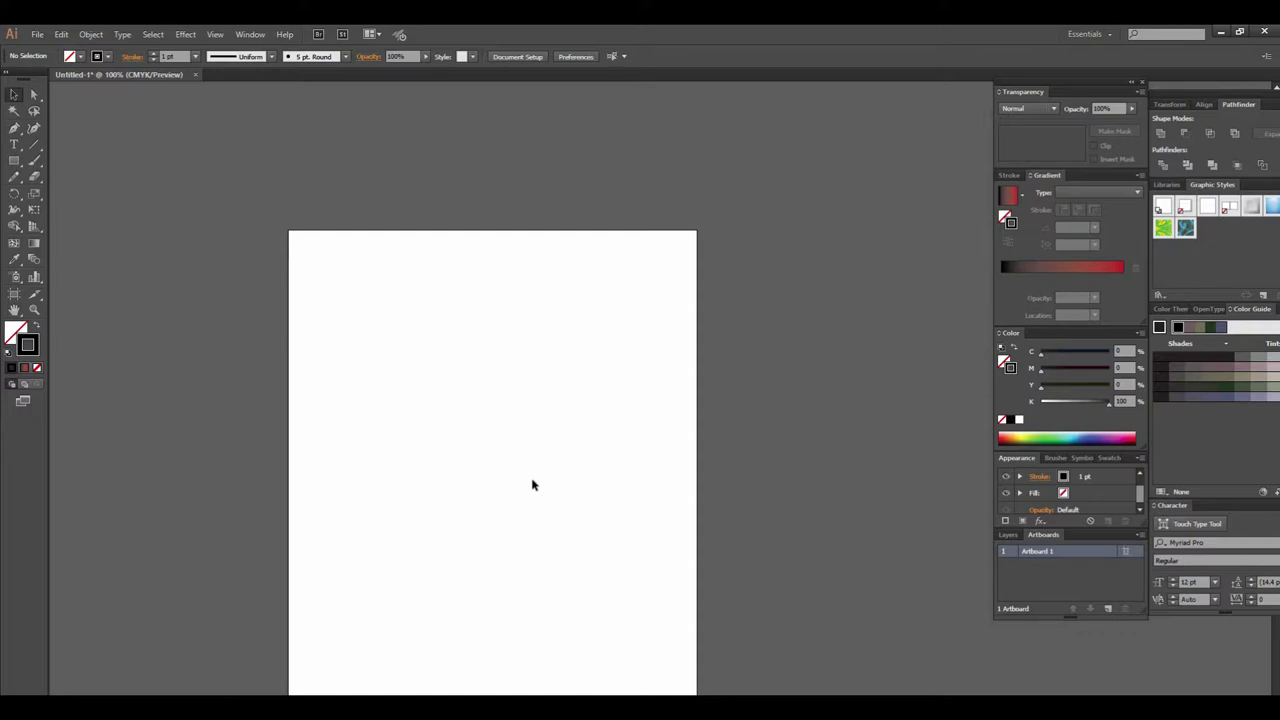
click(80, 56)
click(46, 78)
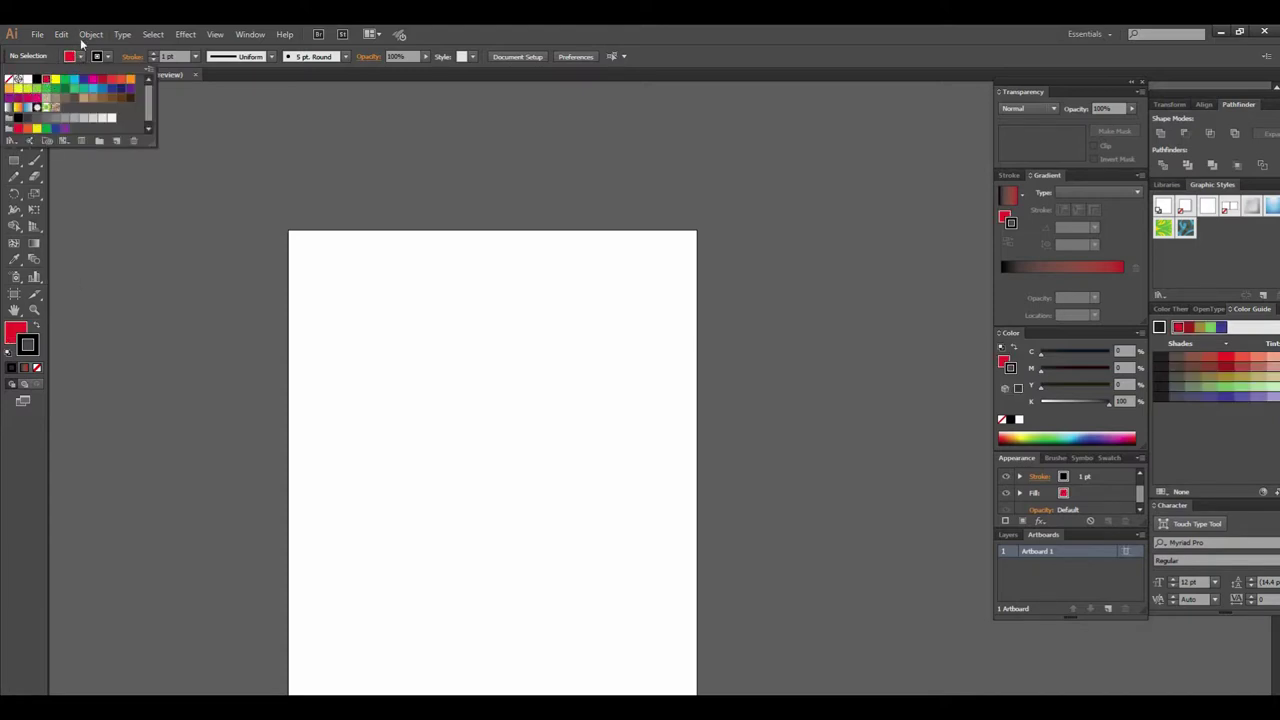
click(80, 57)
click(80, 57)
click(12, 81)
click(110, 311)
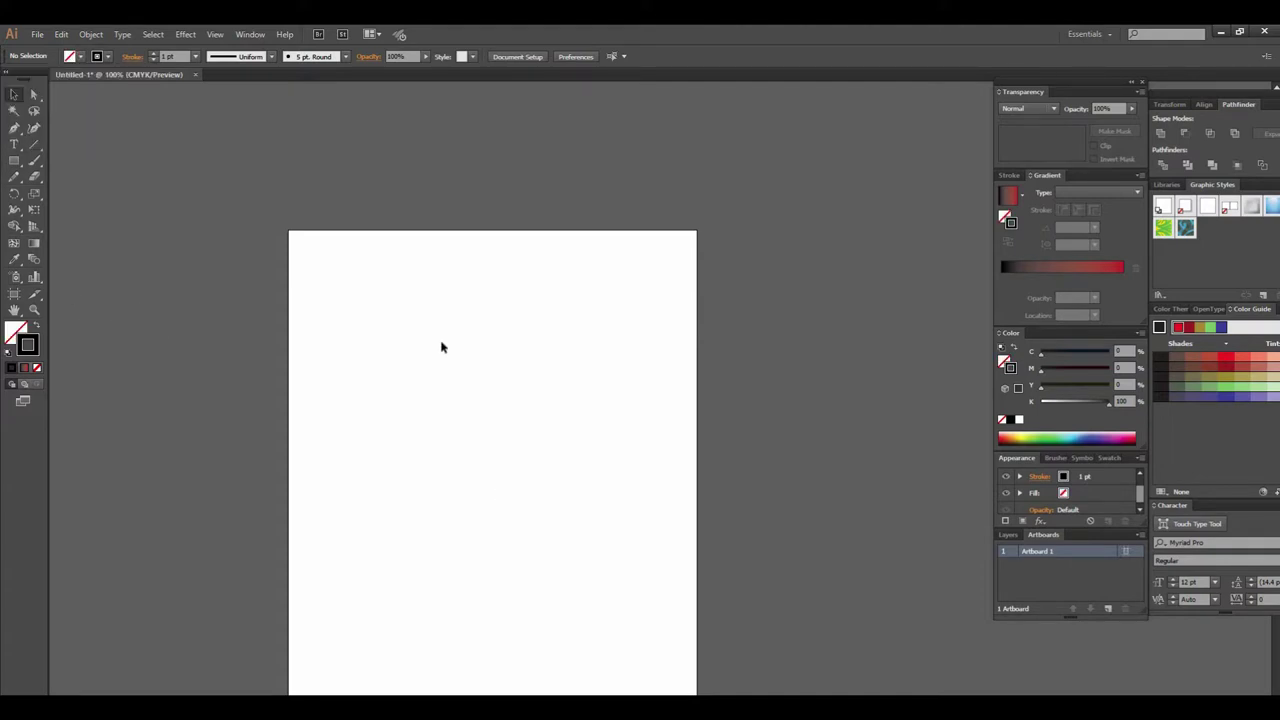
Draw a circle about 287 pt across with the Ellipse tool
drag(14, 160, 62, 192)
click(62, 192)
drag(389, 350, 580, 515)
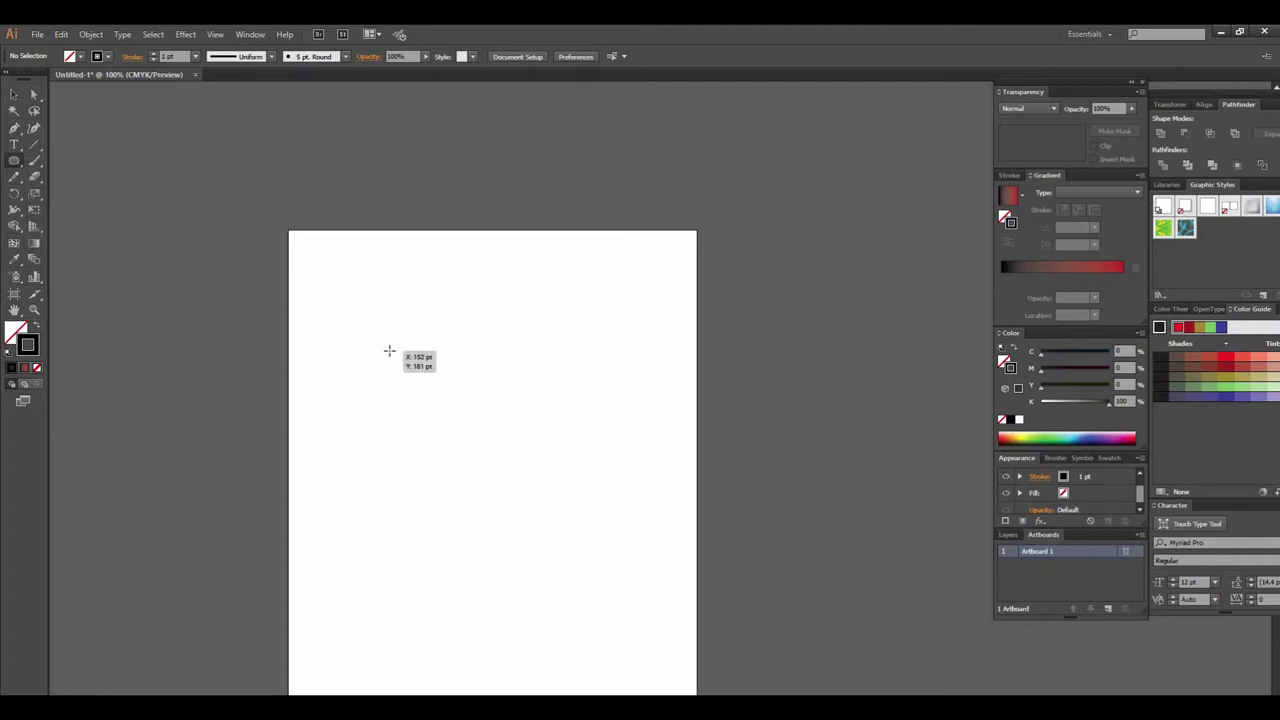
drag(580, 515, 581, 516)
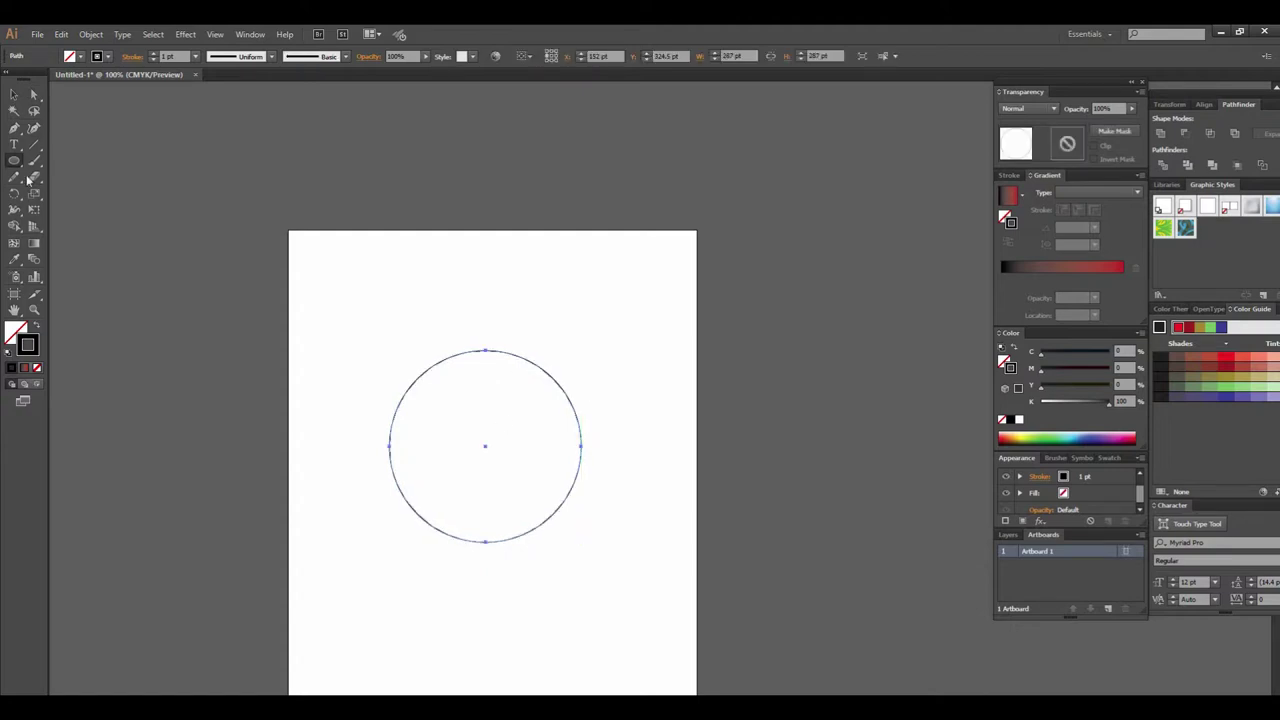
click(12, 95)
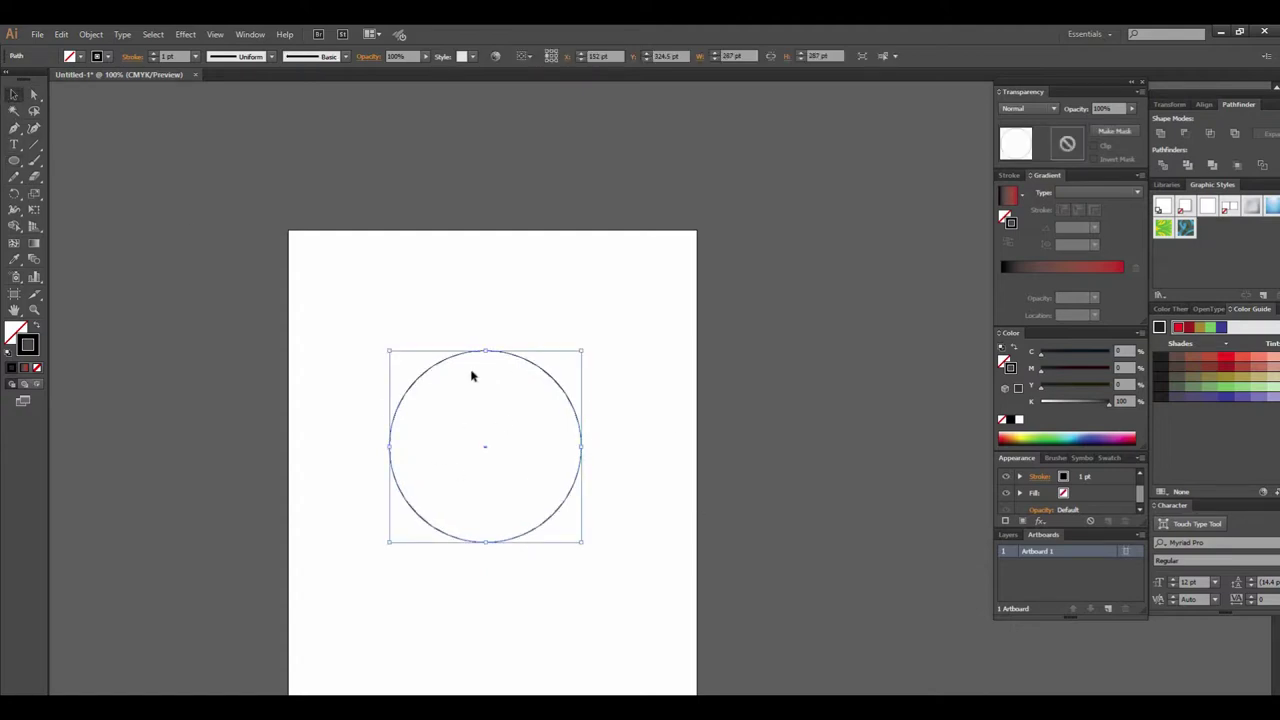
click(710, 520)
Zoom to 150% and select the circle
click(591, 407)
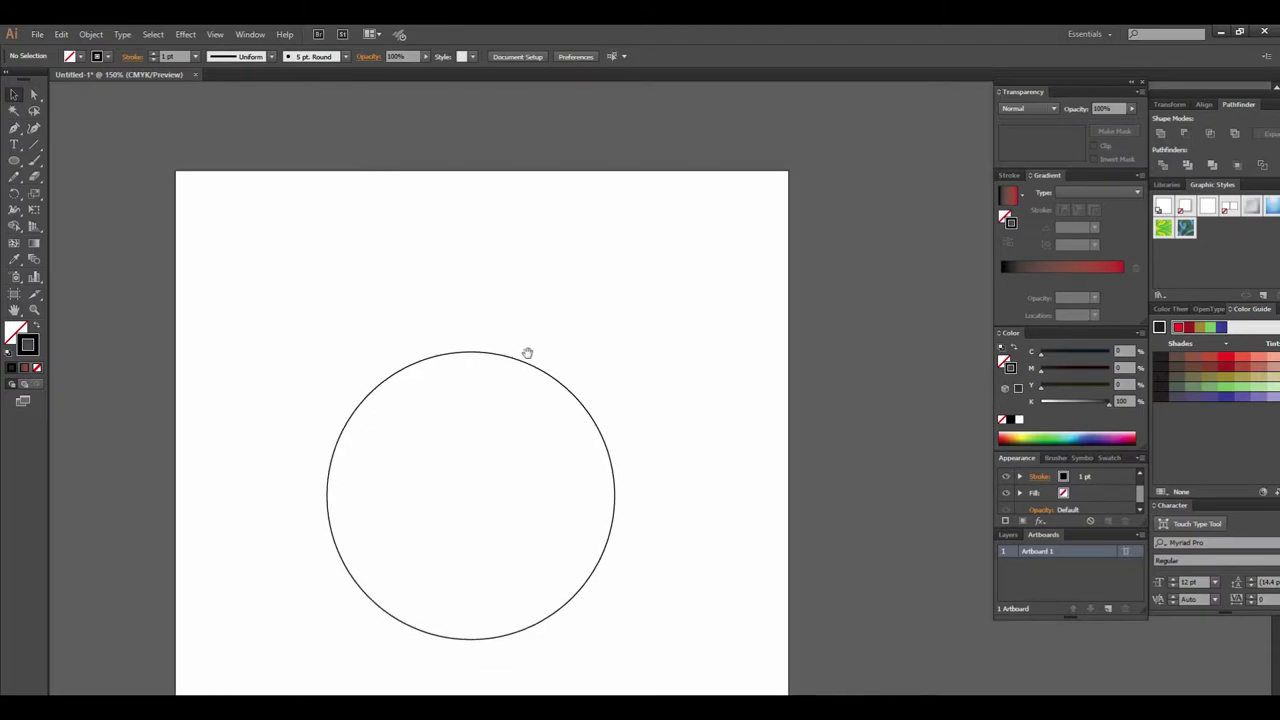
click(165, 57)
click(433, 358)
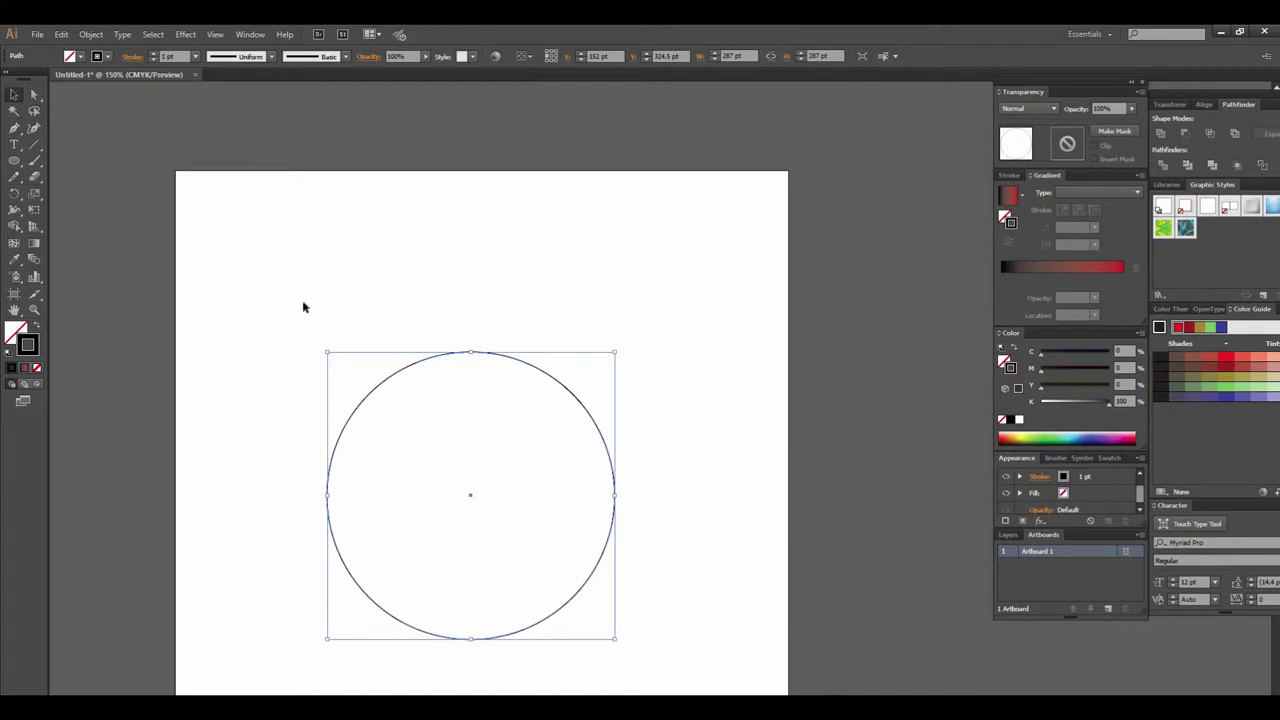
click(186, 34)
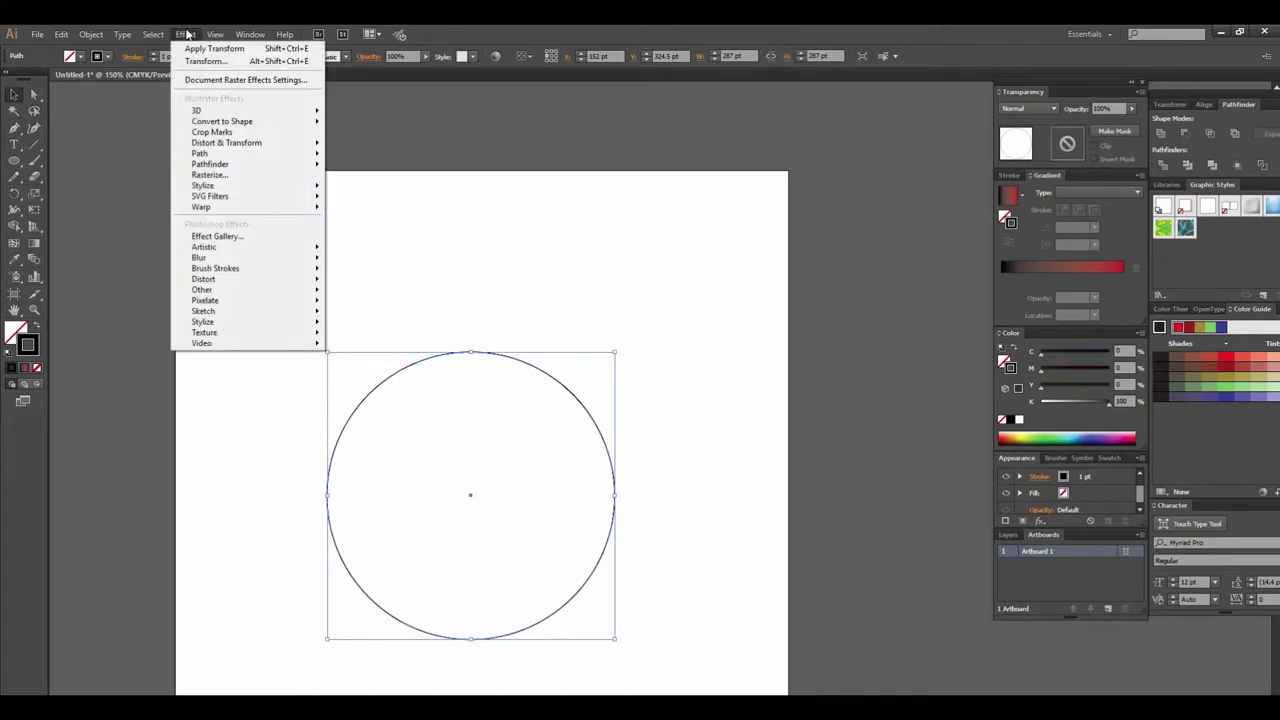
mouse_move(226, 143)
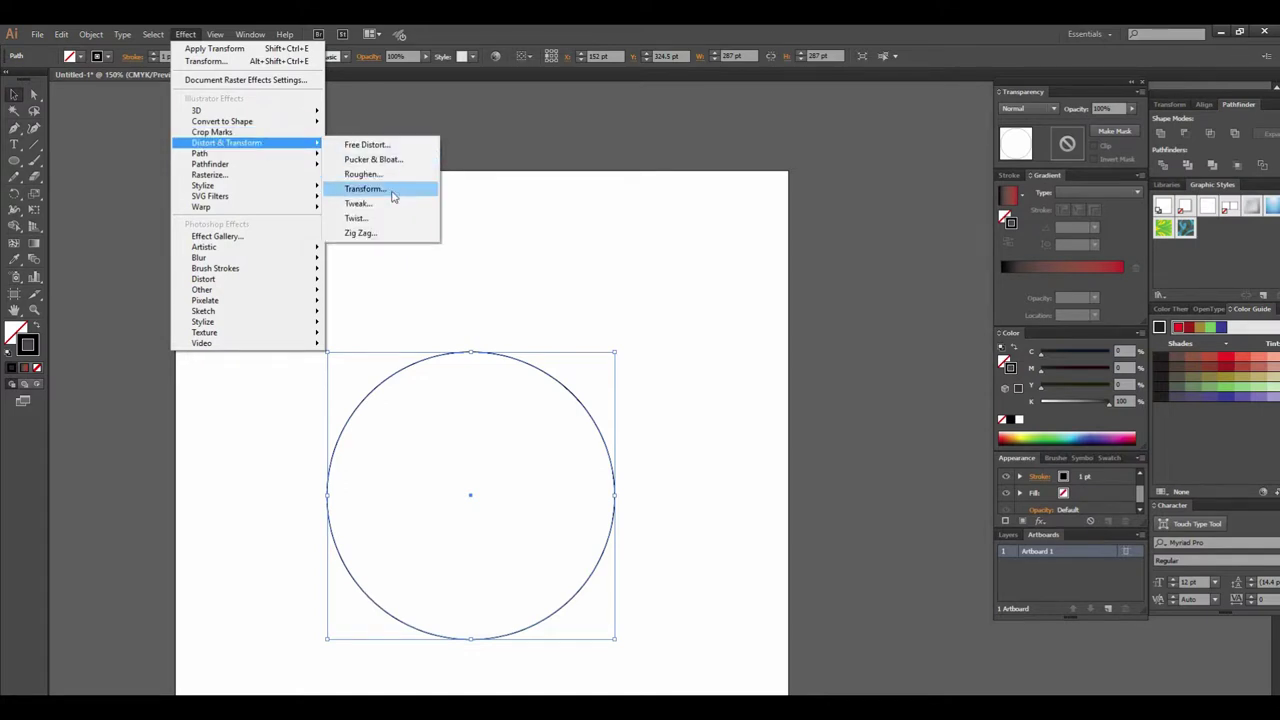
Preview a Transform effect on the circle with 30 copies, 89% scale and 270° rotation
click(392, 190)
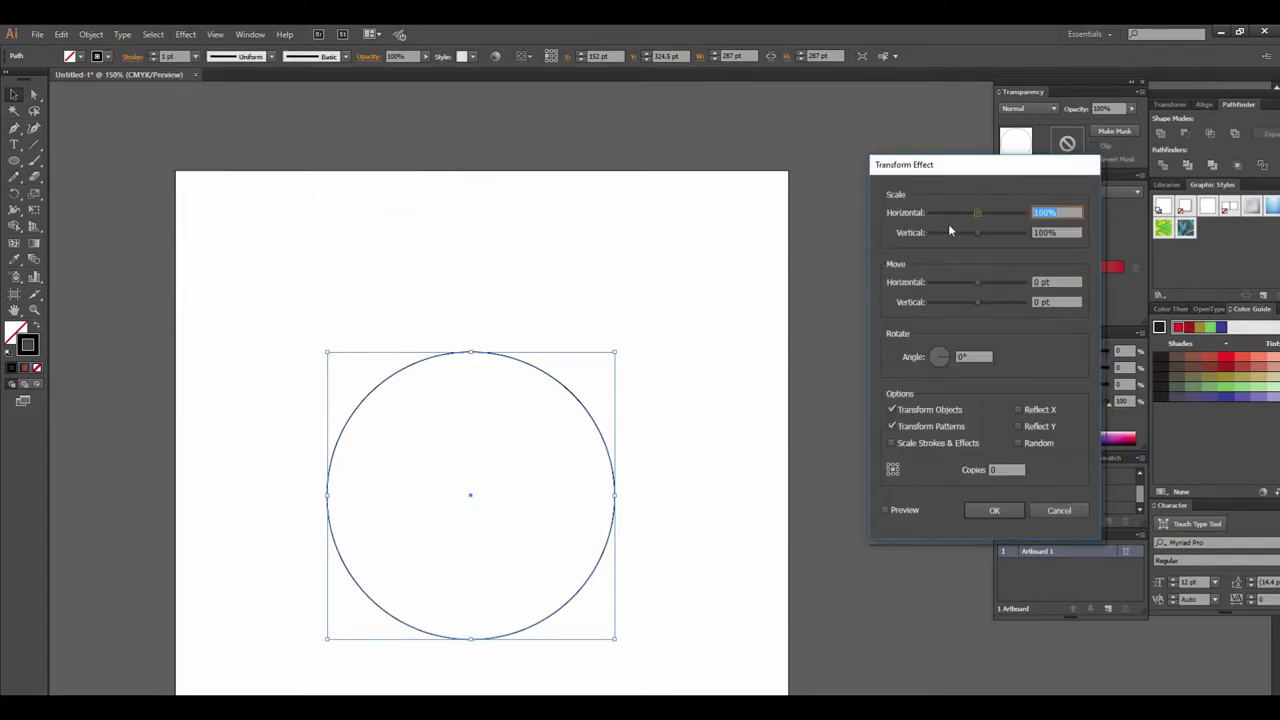
drag(962, 172, 842, 128)
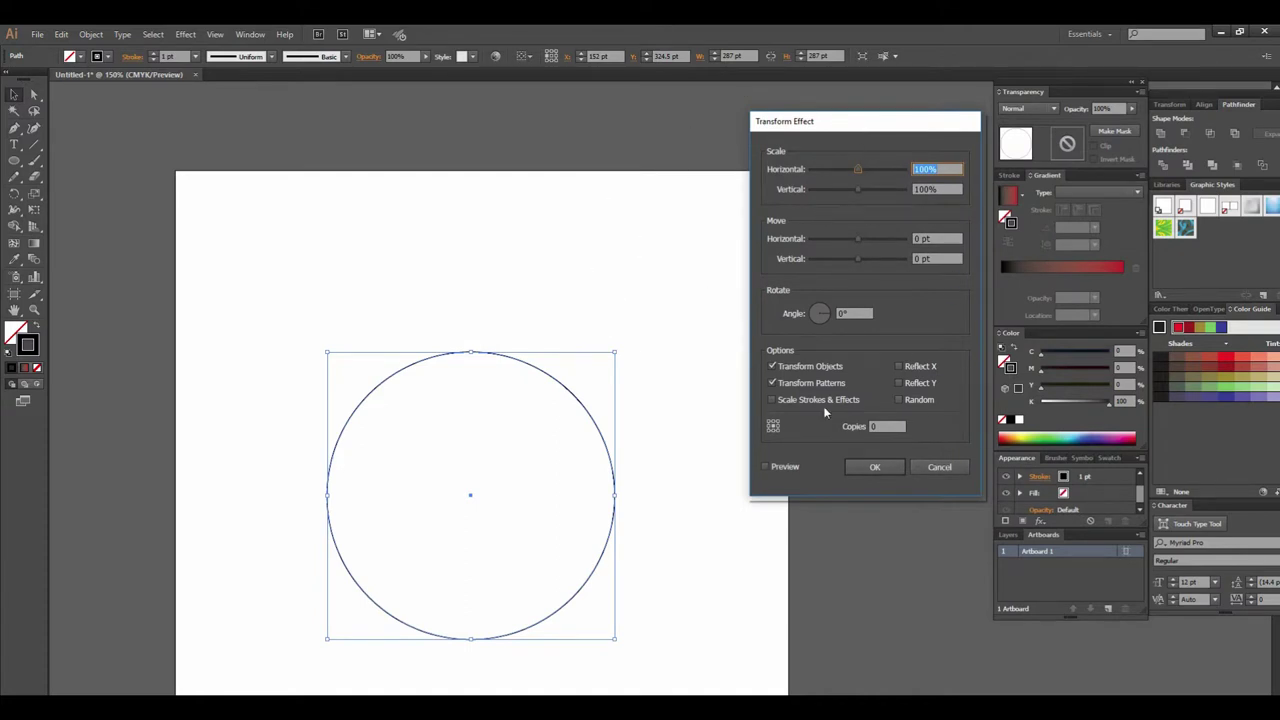
click(765, 466)
double_click(875, 426)
text(30)
drag(856, 188, 856, 188)
double_click(925, 190)
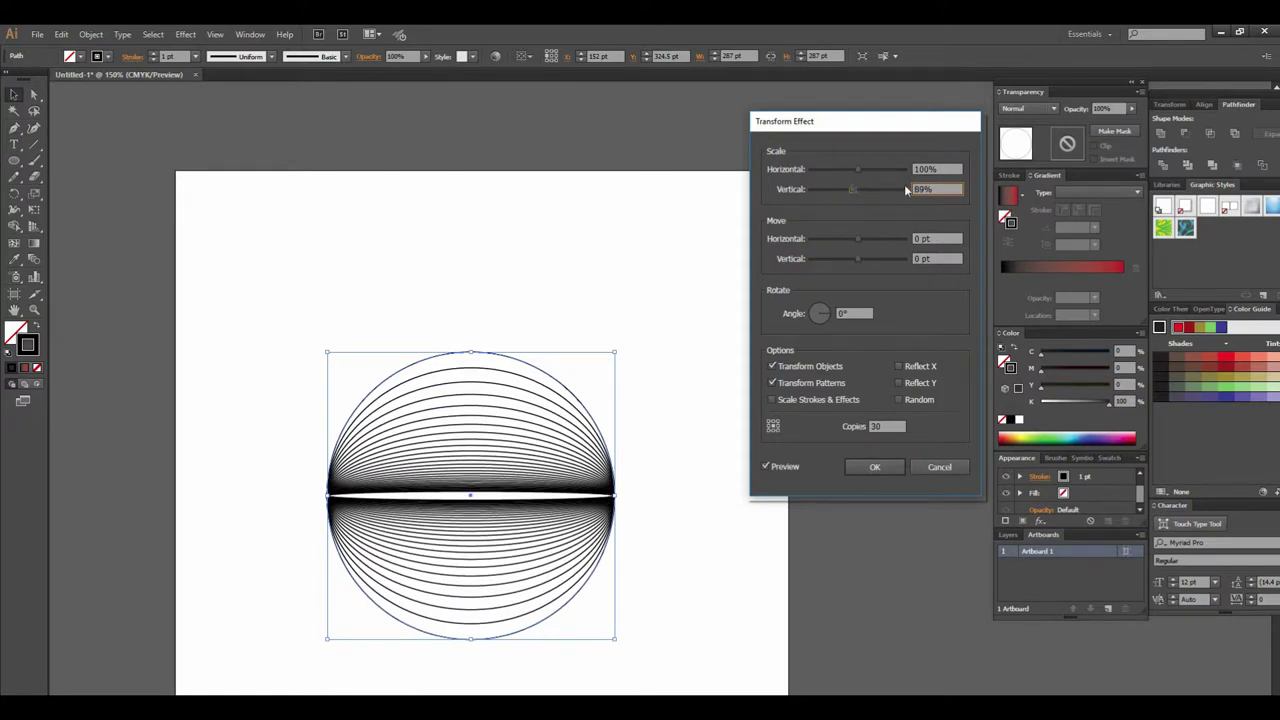
click(857, 169)
text(89)
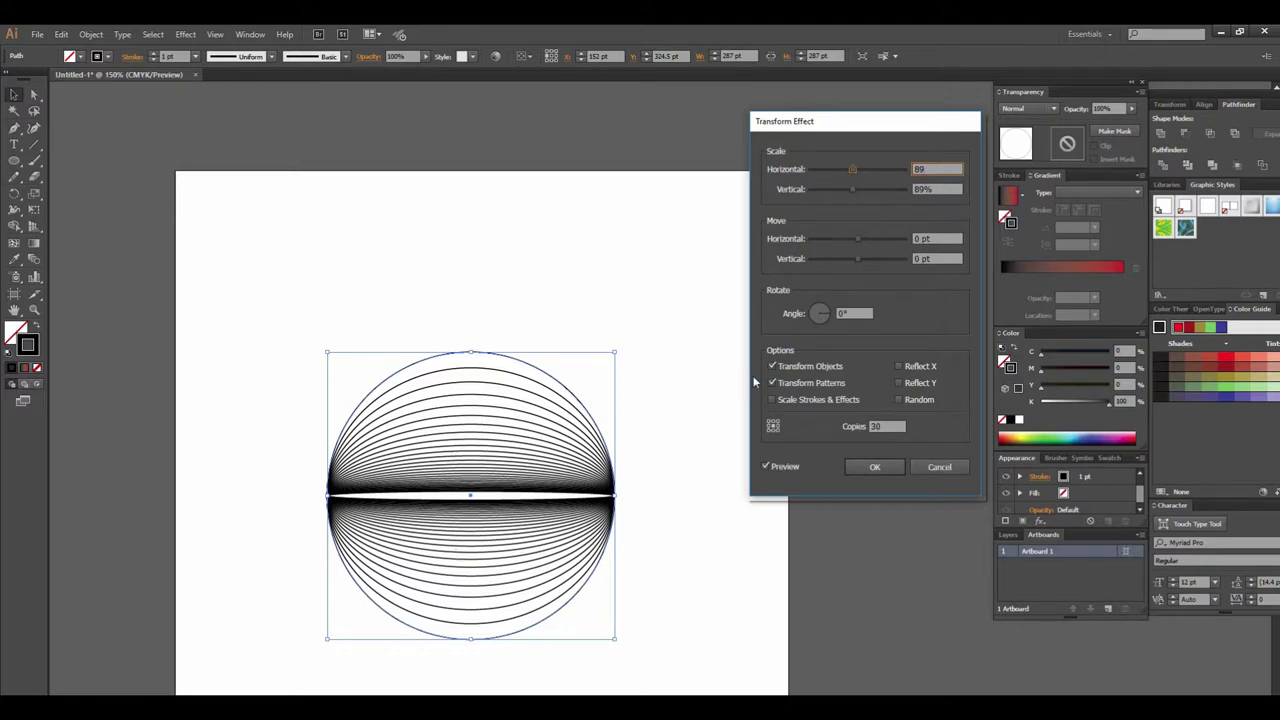
click(827, 316)
text(270)
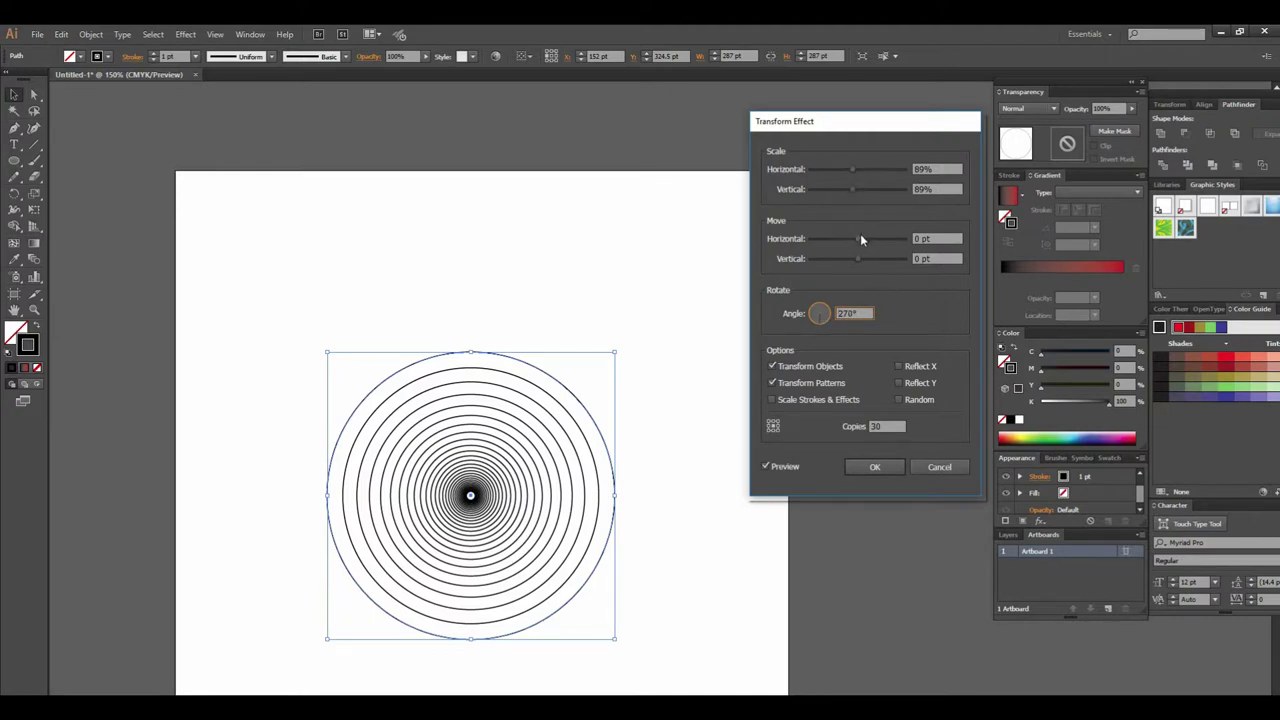
Set Move -5 pt / 3 pt, enable Scale Strokes & Effects, scale 112% by 83%, and apply
drag(857, 238, 845, 242)
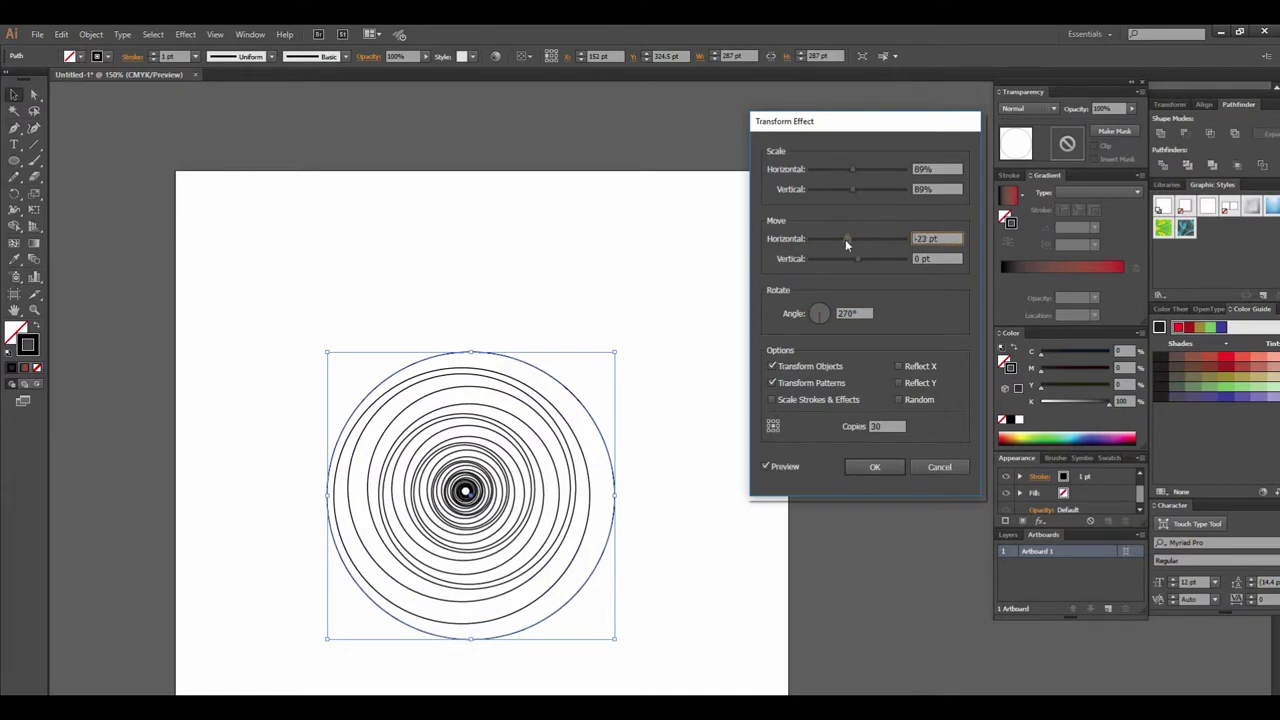
mouse_move(866, 260)
mouse_down()
mouse_move(877, 263)
mouse_move(848, 248)
mouse_move(855, 236)
mouse_move(859, 257)
mouse_up()
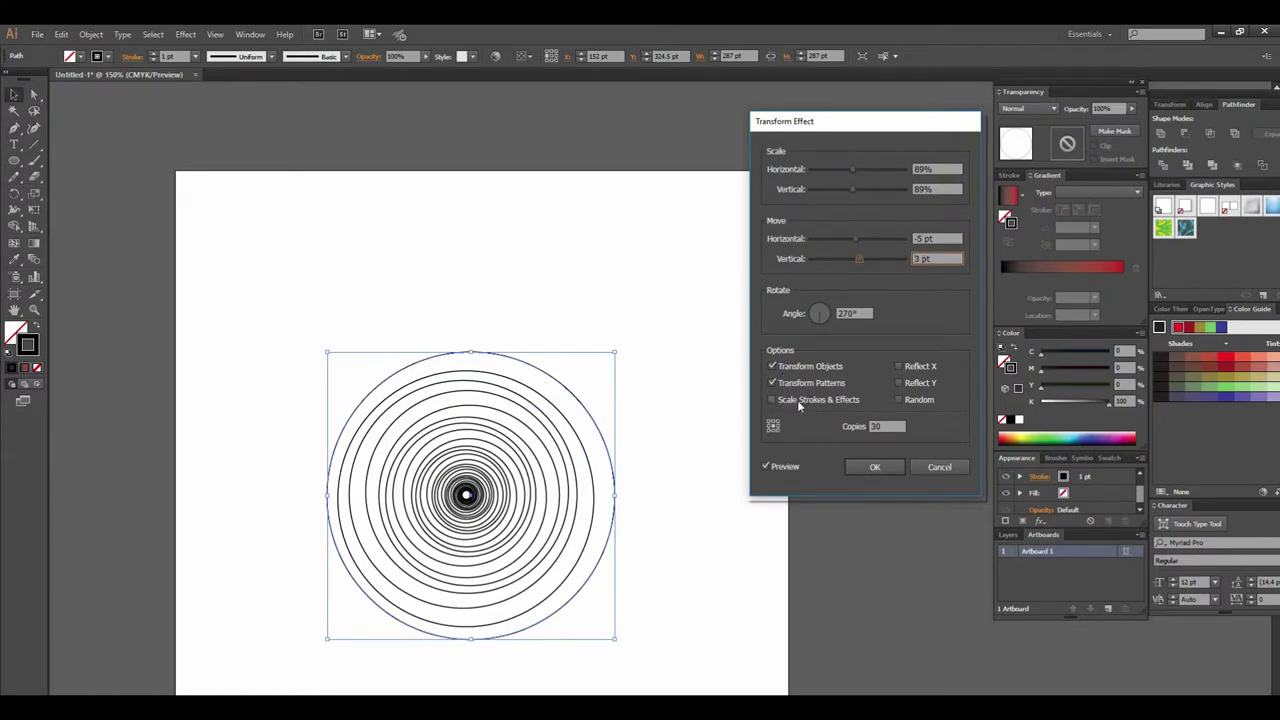
click(772, 400)
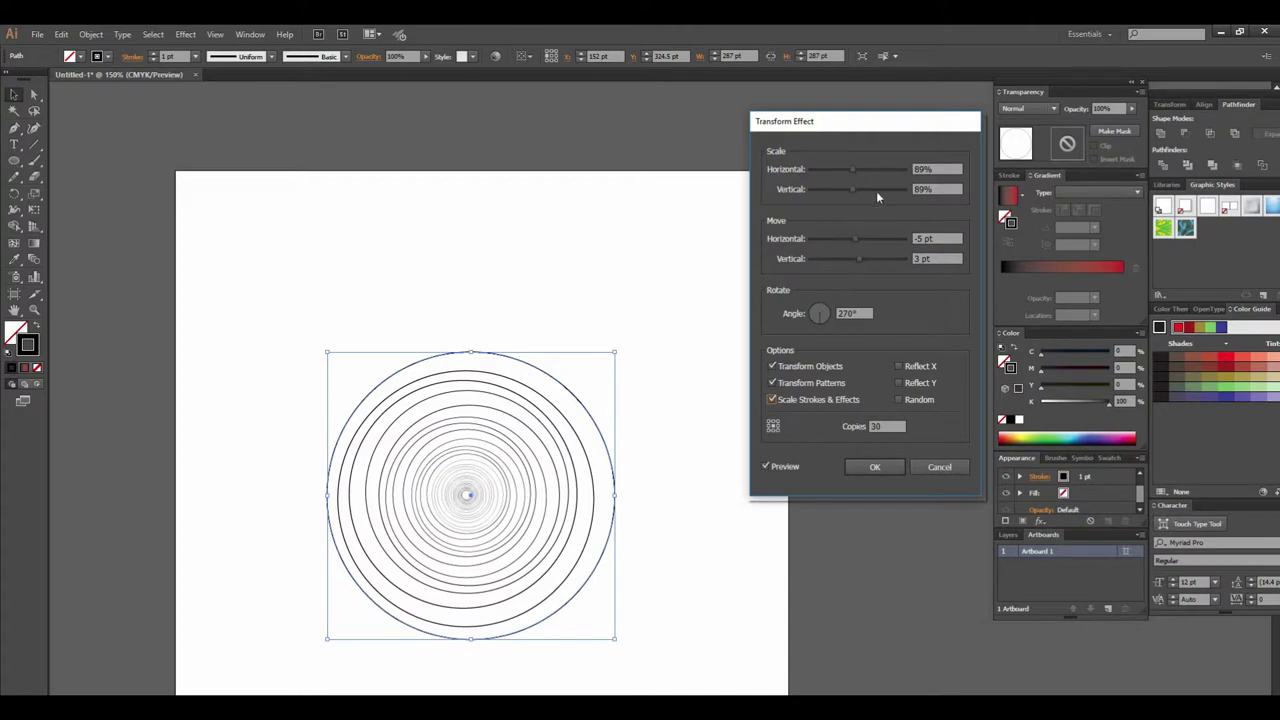
drag(853, 196, 853, 187)
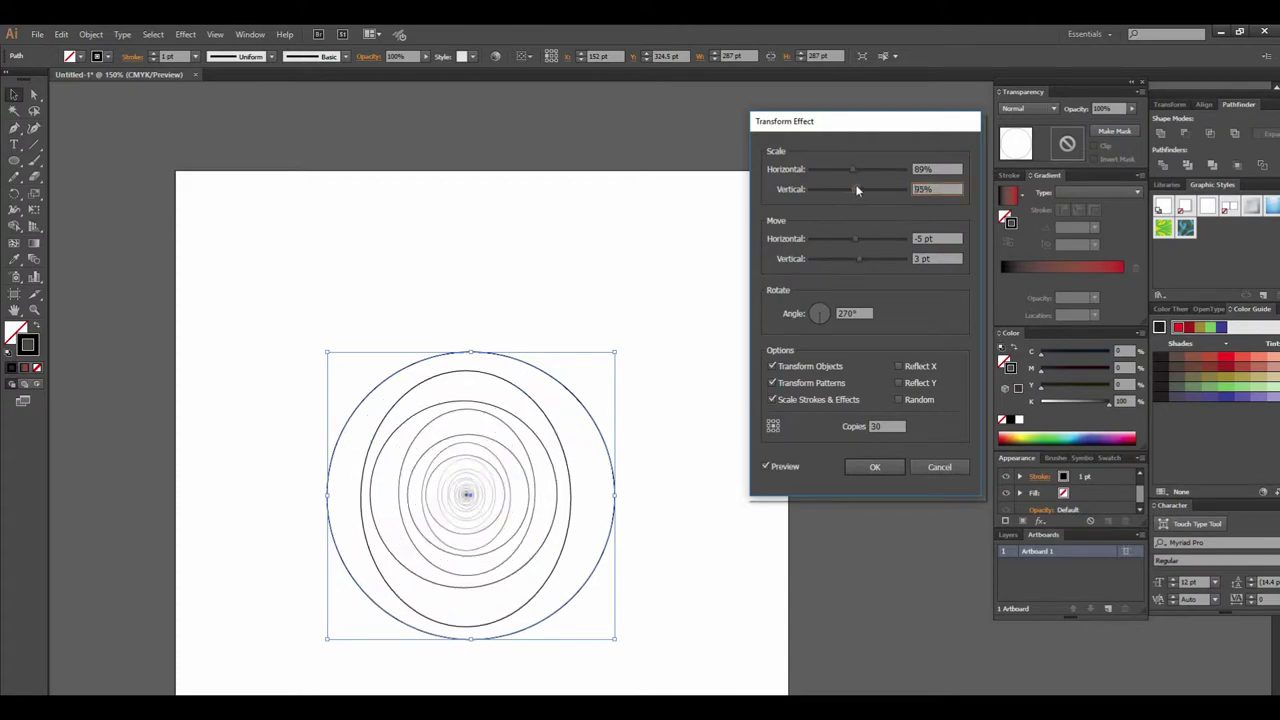
drag(855, 170, 848, 190)
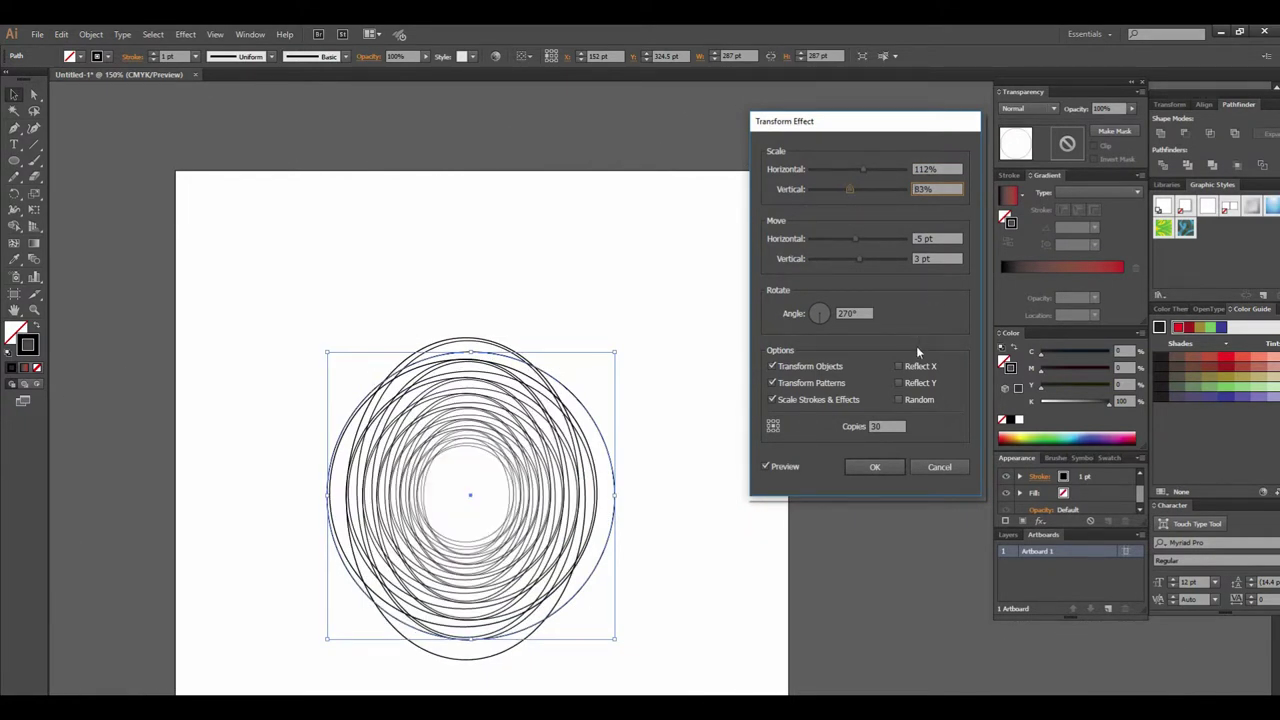
click(878, 466)
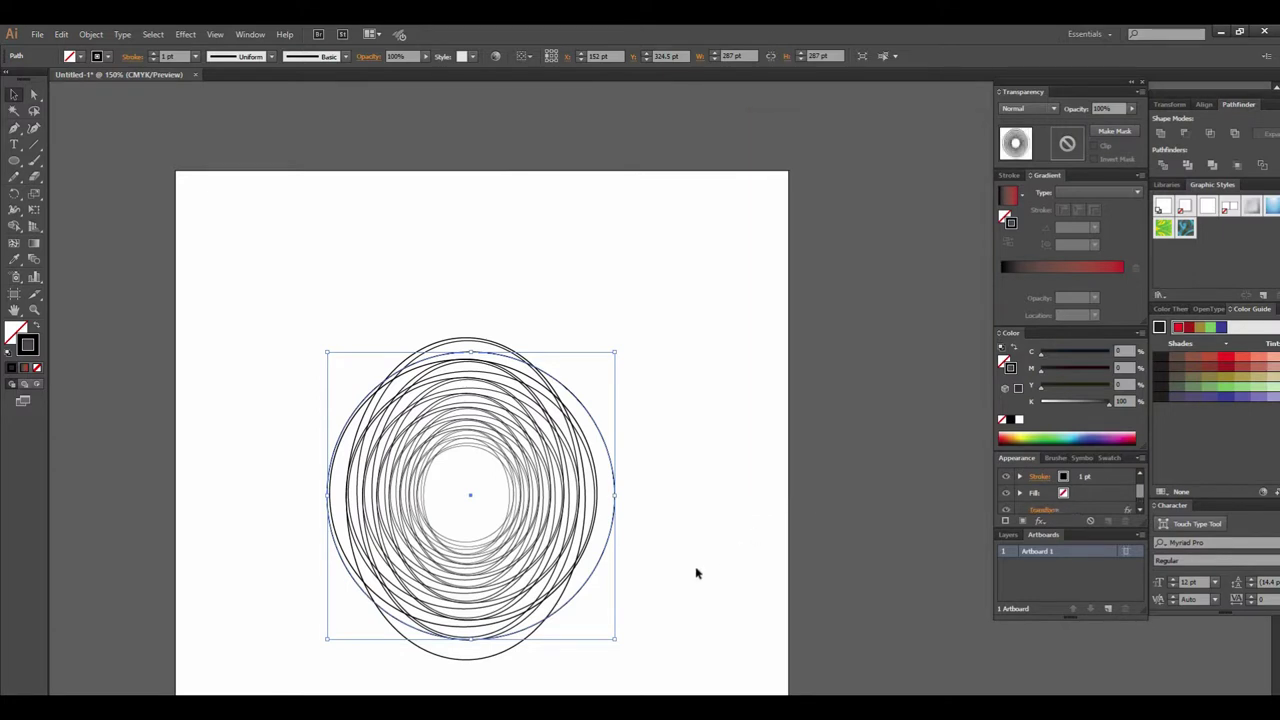
Move the tangled oval rings to the artboard's upper-right edge
click(690, 563)
key(ctrl+plus)
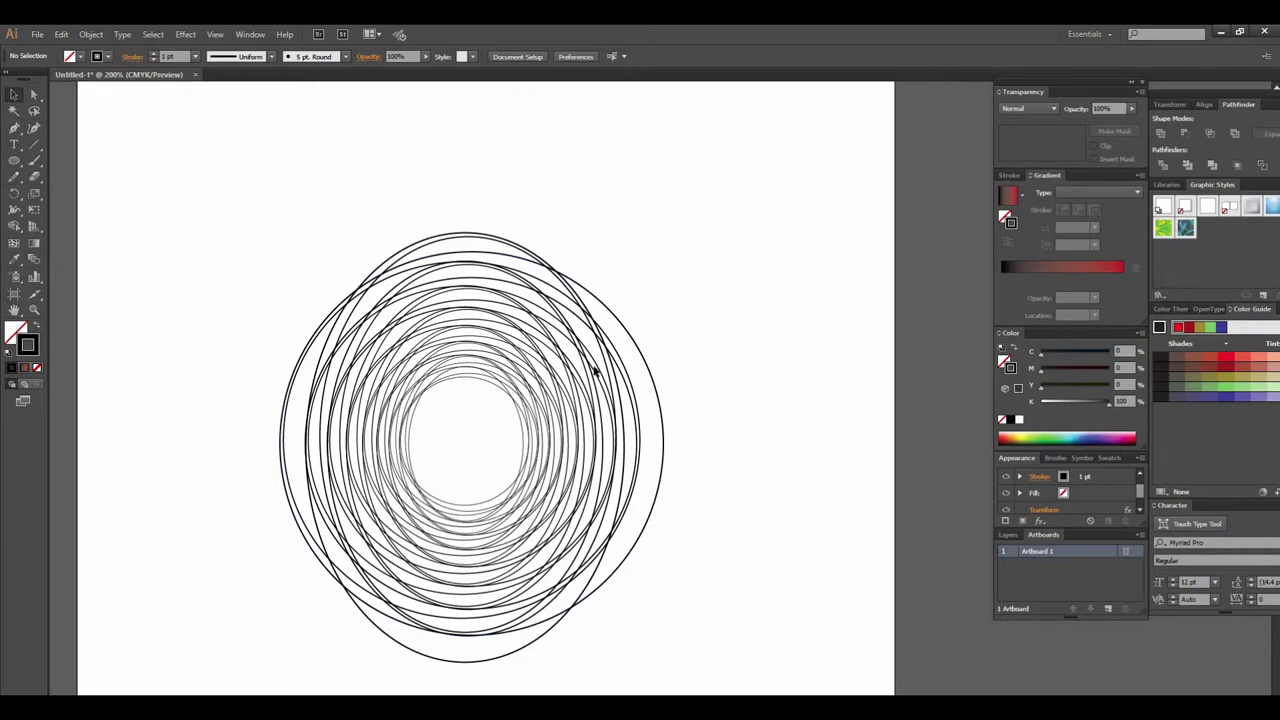
click(573, 375)
key(ctrl+minus)
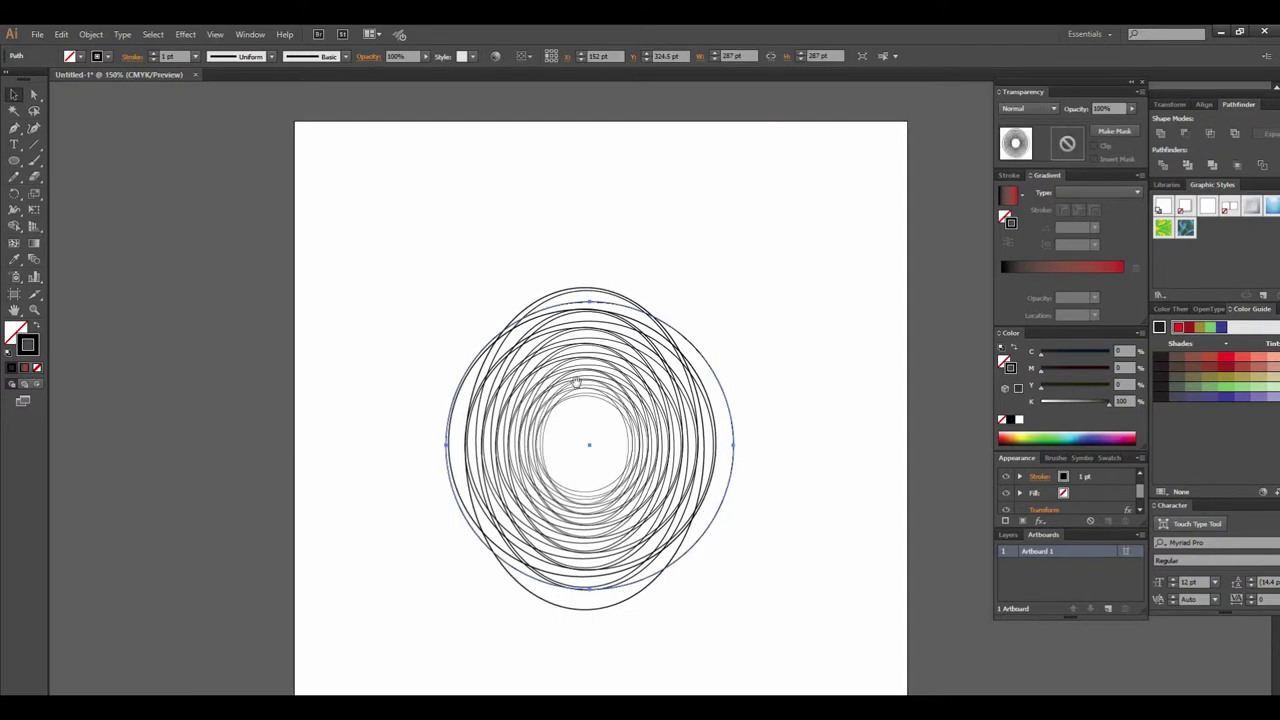
key(ctrl+0)
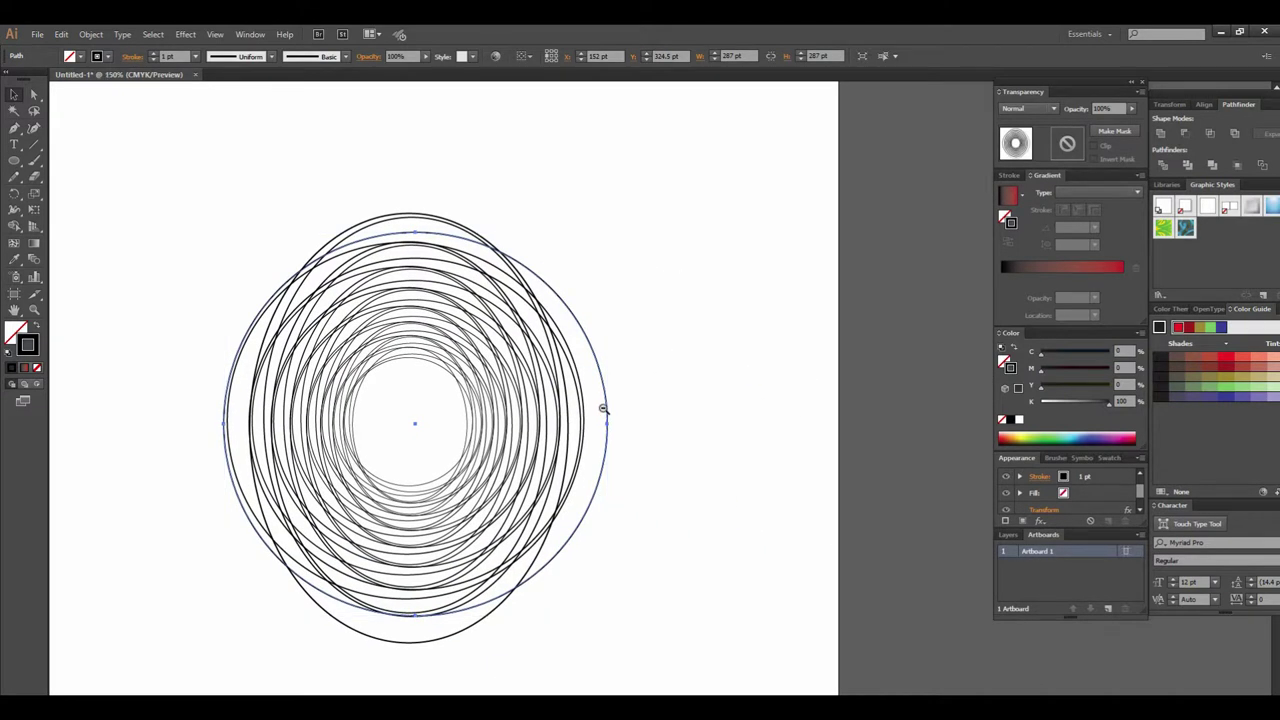
key(ctrl+1)
key(ctrl+minus)
drag(531, 489, 687, 378)
Draw a square about 205 pt wide on the artboard's left with the Rectangle tool
scroll(619, 390, up, 2)
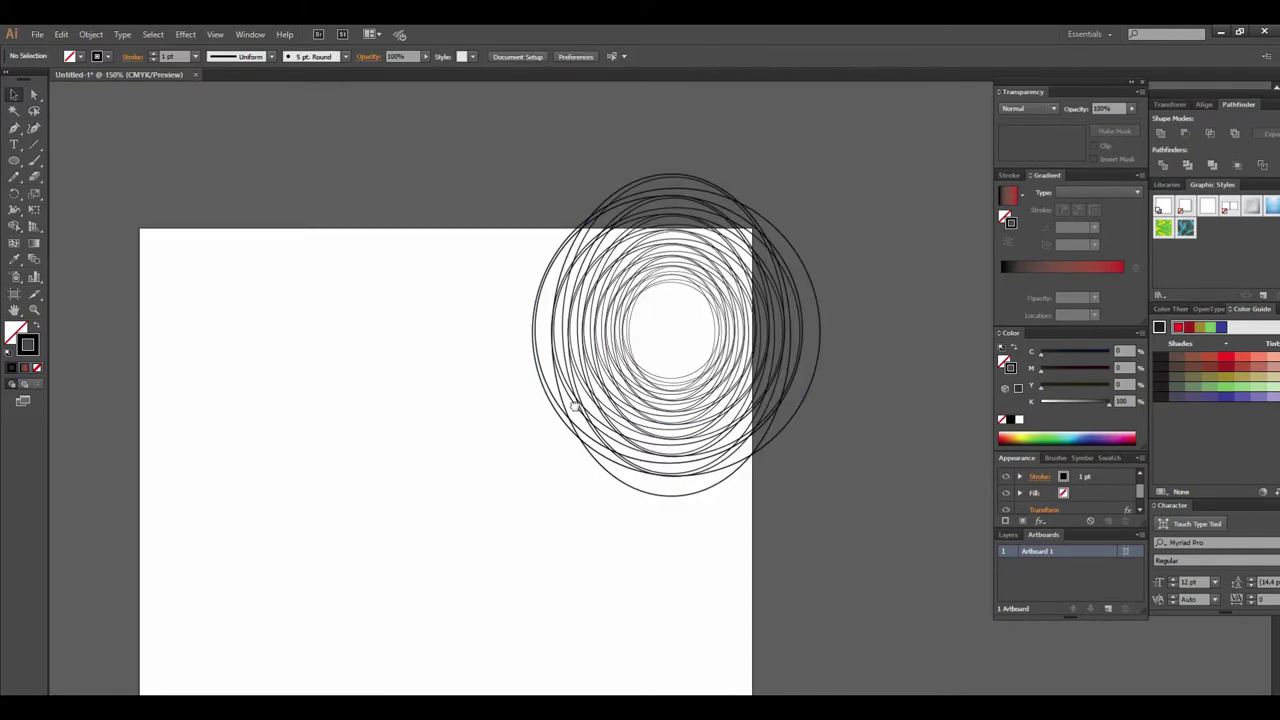
click(14, 161)
click(80, 160)
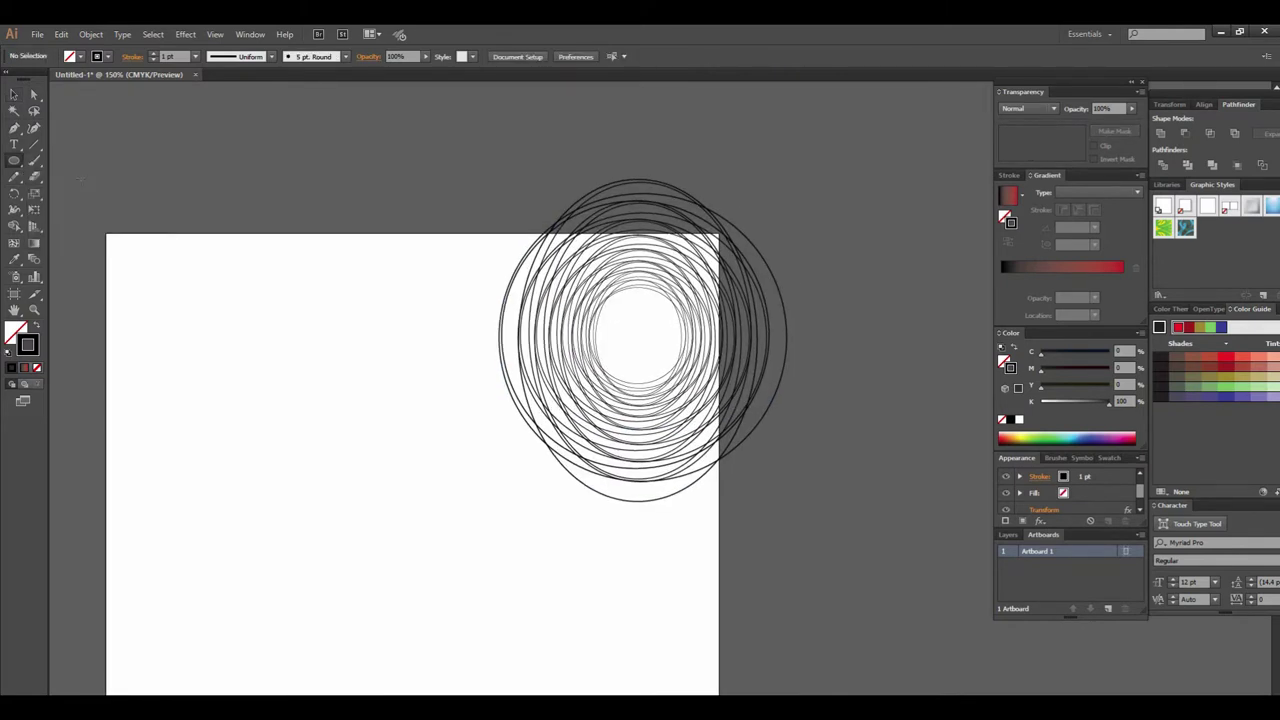
drag(216, 408, 422, 613)
Apply a Transform effect to the square: 40 copies at 92% horizontal, 91% vertical scale
click(14, 94)
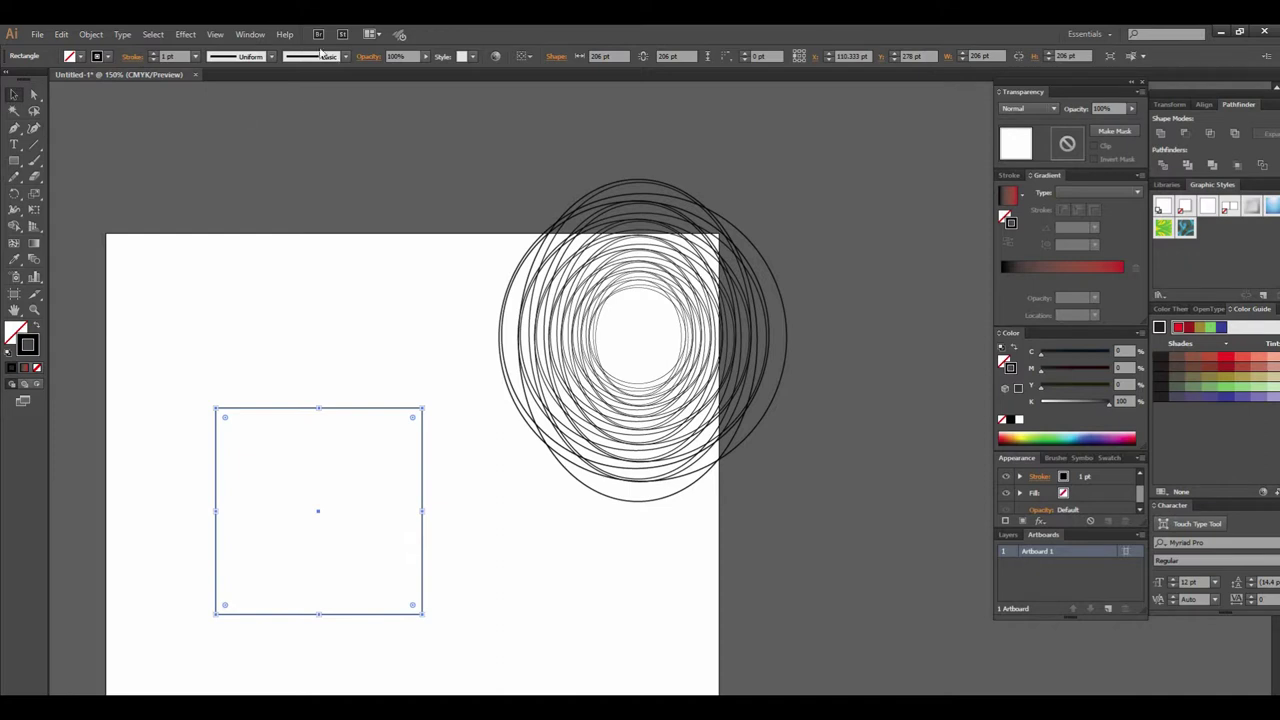
click(185, 34)
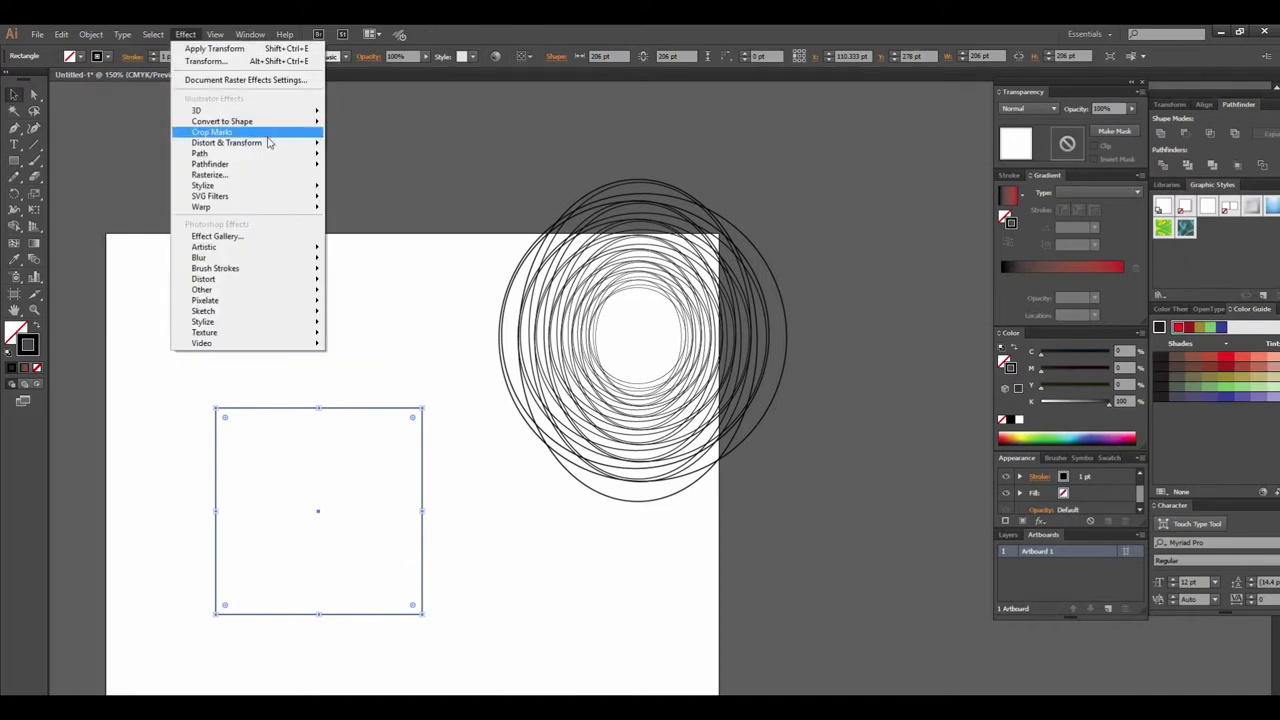
mouse_move(227, 142)
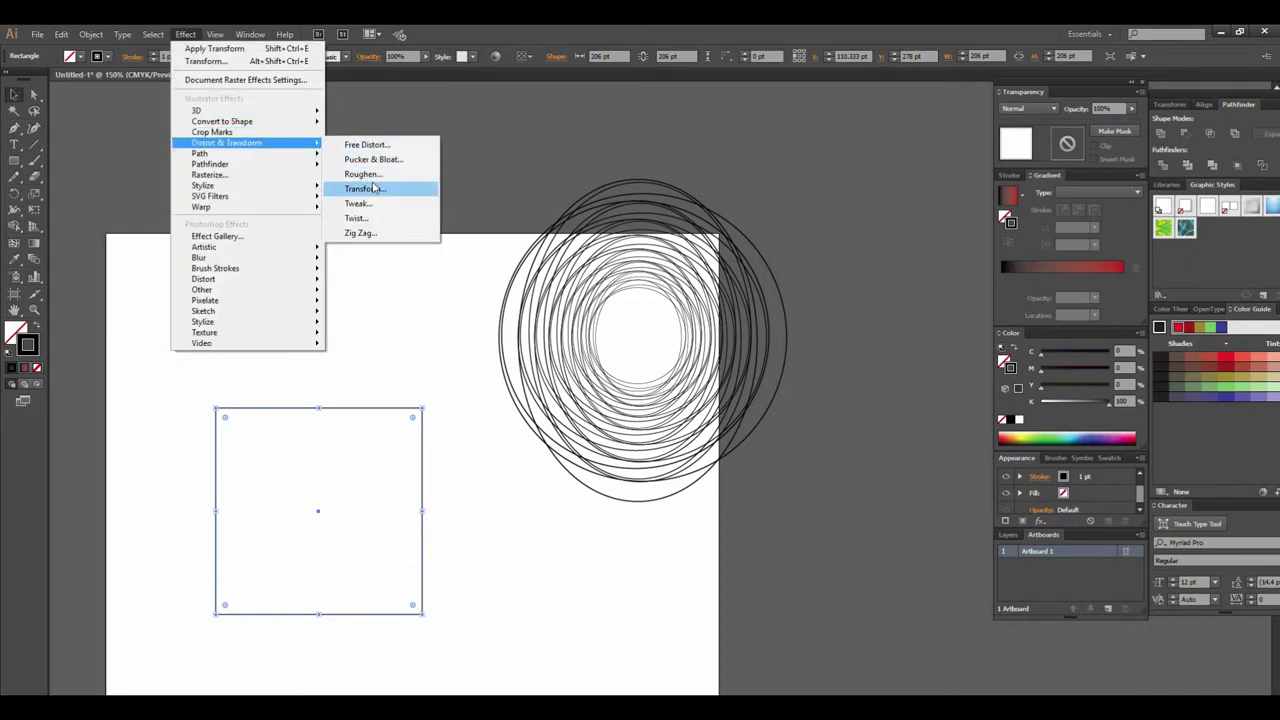
click(373, 189)
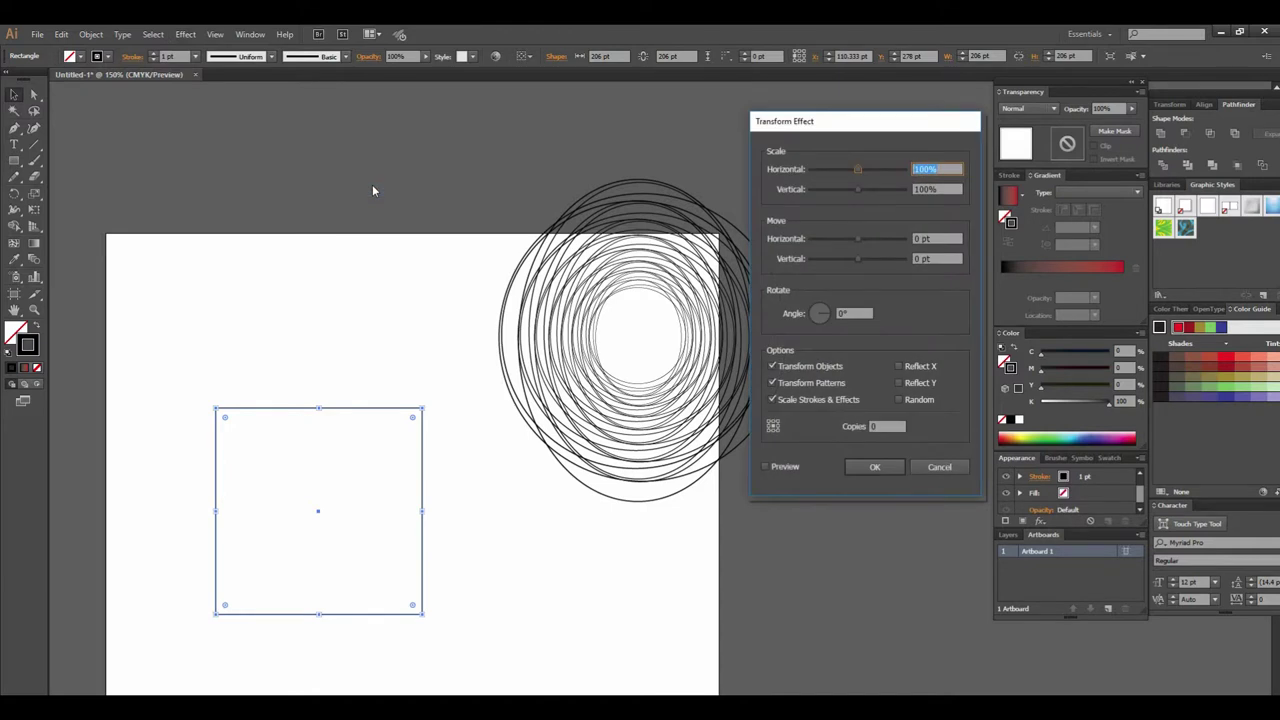
click(764, 467)
click(941, 169)
text(921)
key(Tab)
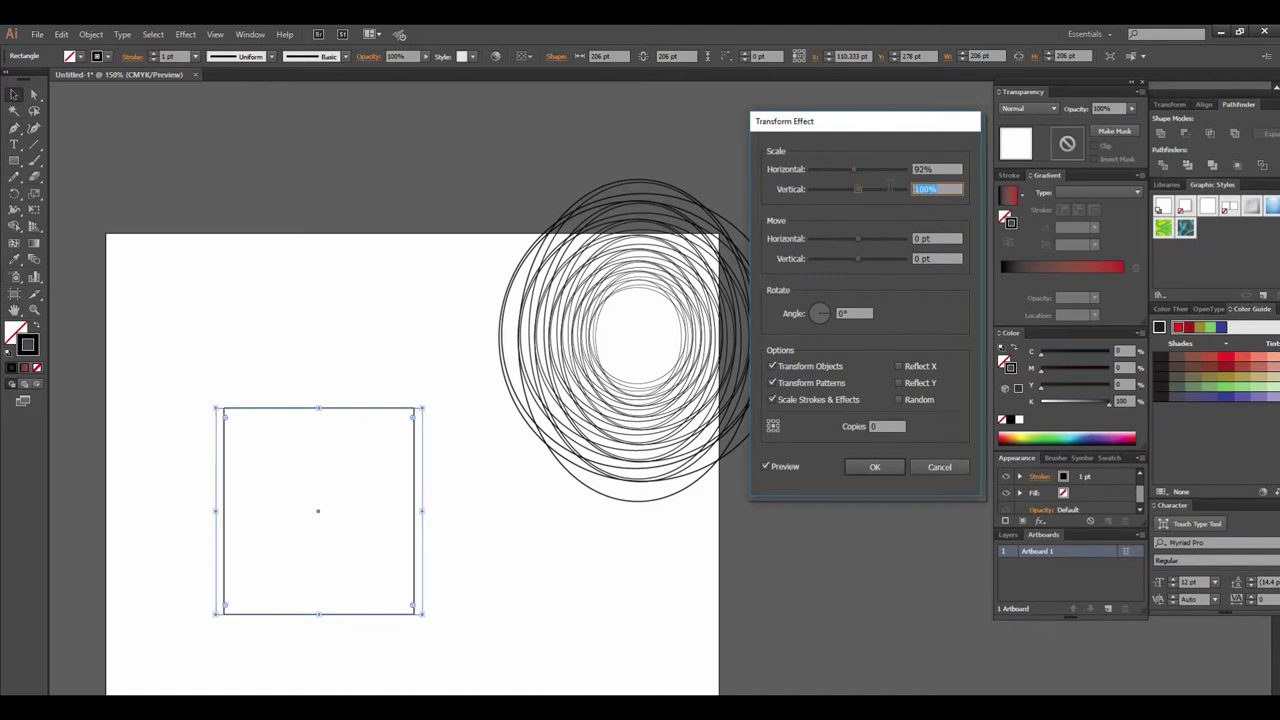
text(92)
click(880, 426)
text(40)
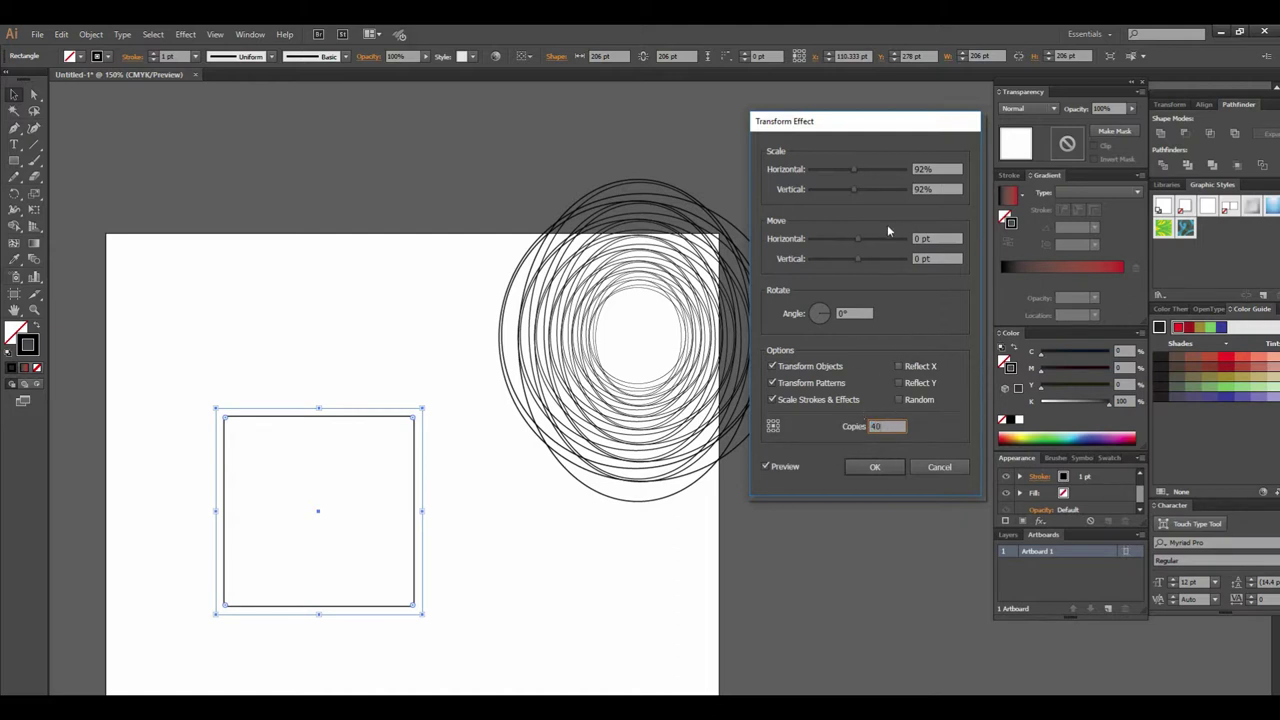
drag(855, 190, 854, 190)
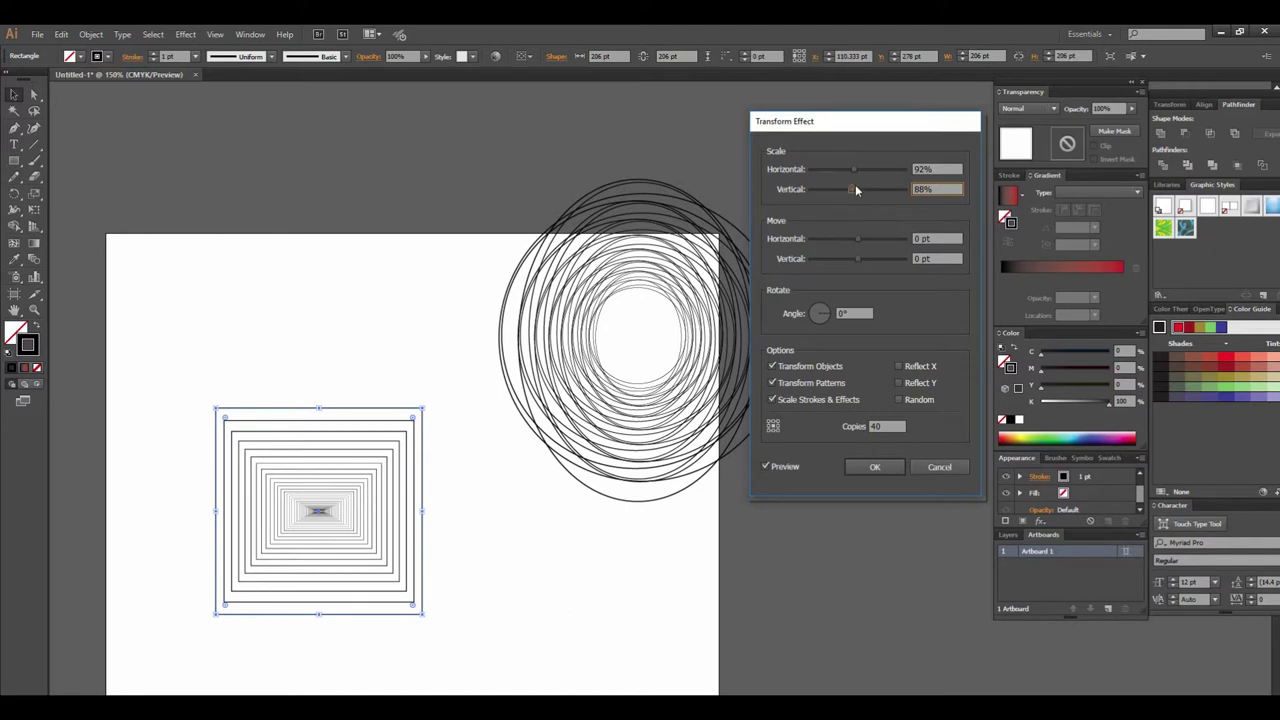
key(Up)
key(Up)
key(Up)
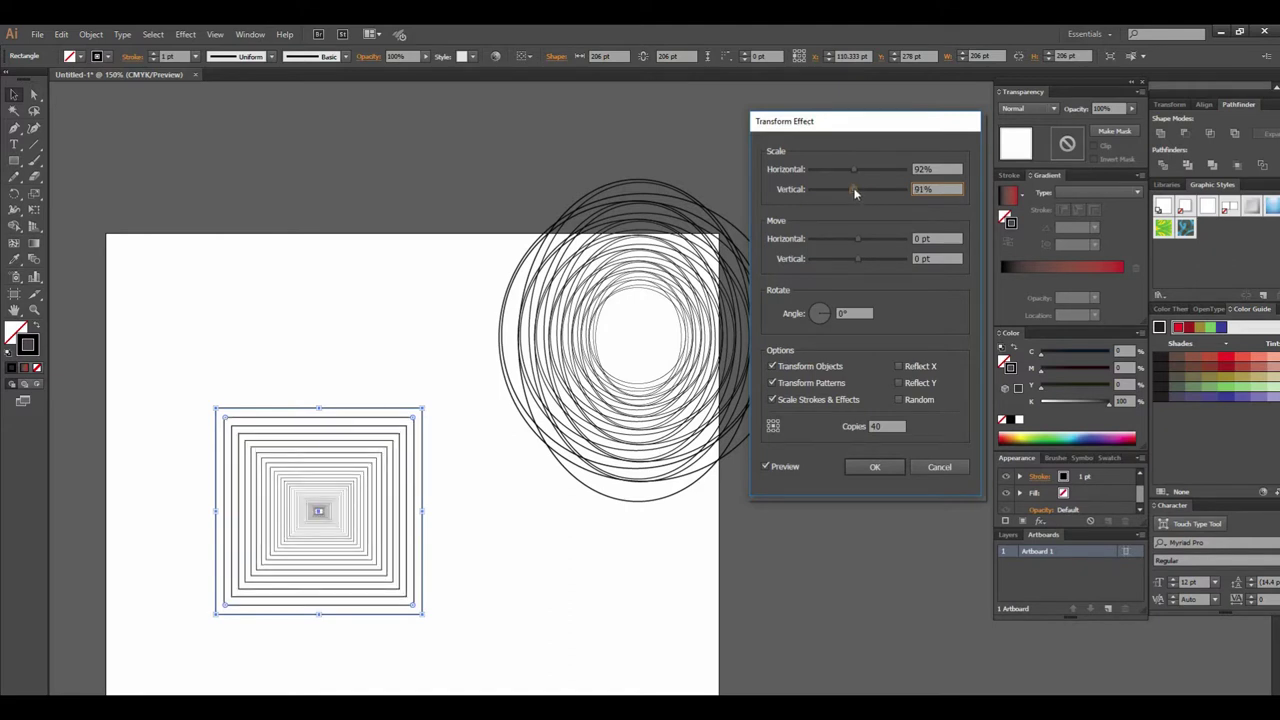
click(875, 467)
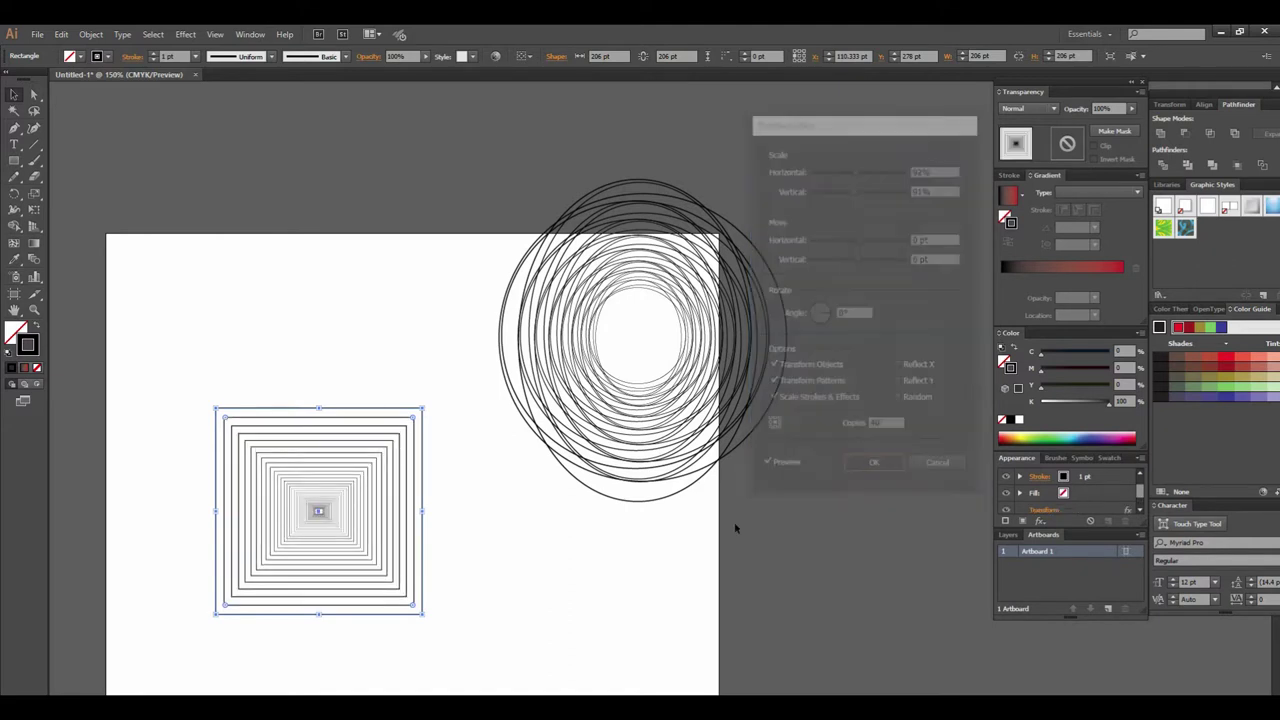
Zoom in to inspect the nested squares, then zoom back out
click(580, 634)
ctrl+click(491, 483)
click(581, 421)
click(590, 380)
click(589, 367)
click(570, 420)
alt+click(589, 454)
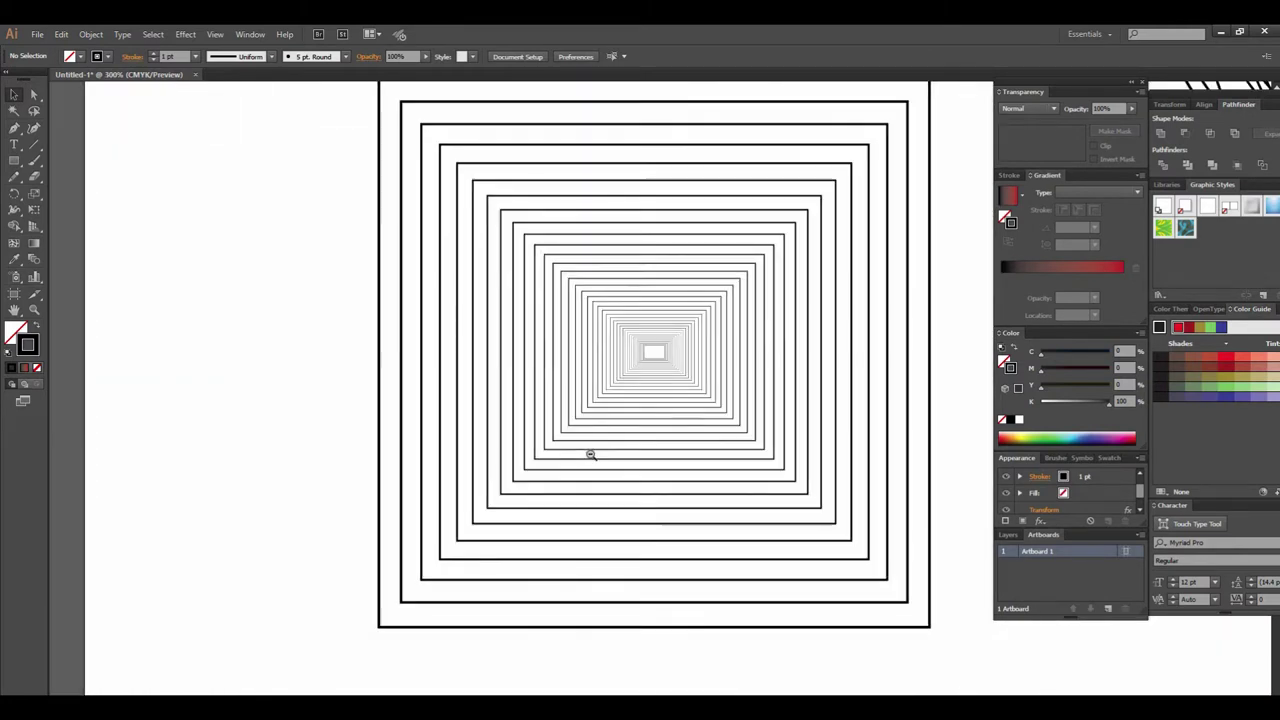
alt+click(589, 454)
alt+click(626, 400)
alt+click(277, 454)
Drag the nested squares up to the artboard's upper-left edge
drag(277, 454, 161, 554)
drag(420, 463, 428, 266)
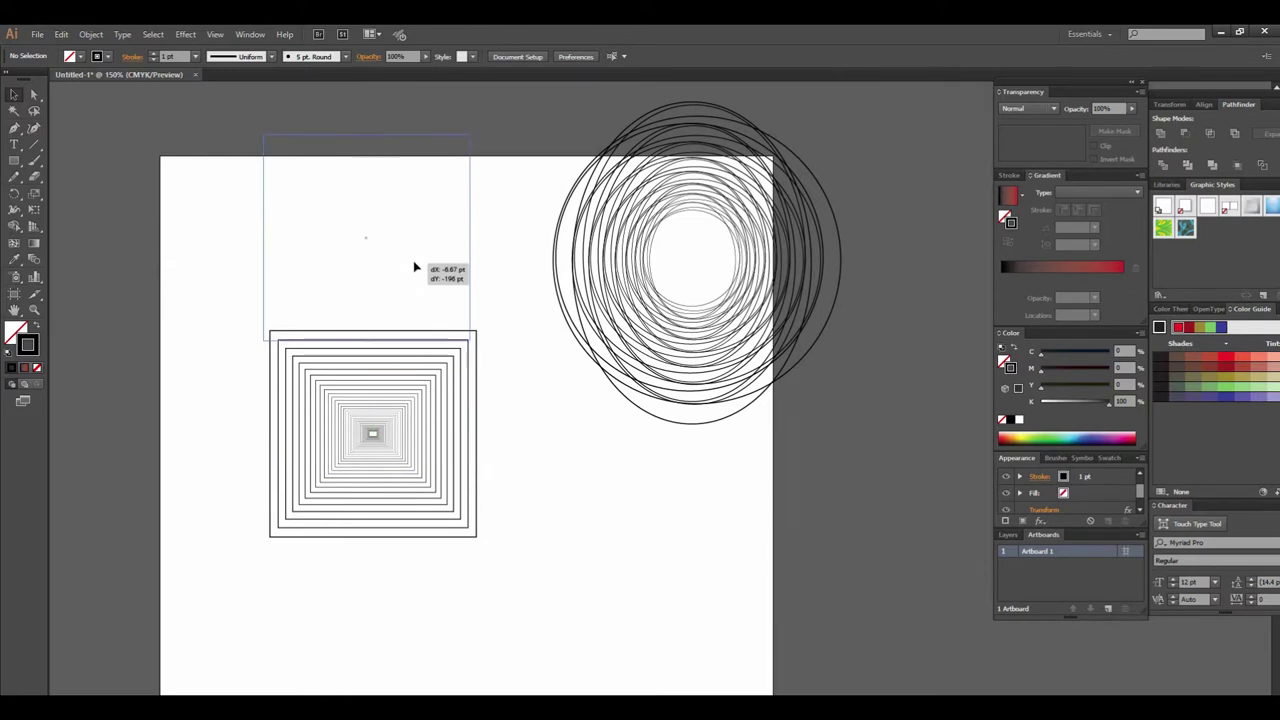
click(428, 503)
click(14, 160)
Draw a new square lower on the artboard and preview a Transform effect without stroke scaling
drag(331, 429, 521, 617)
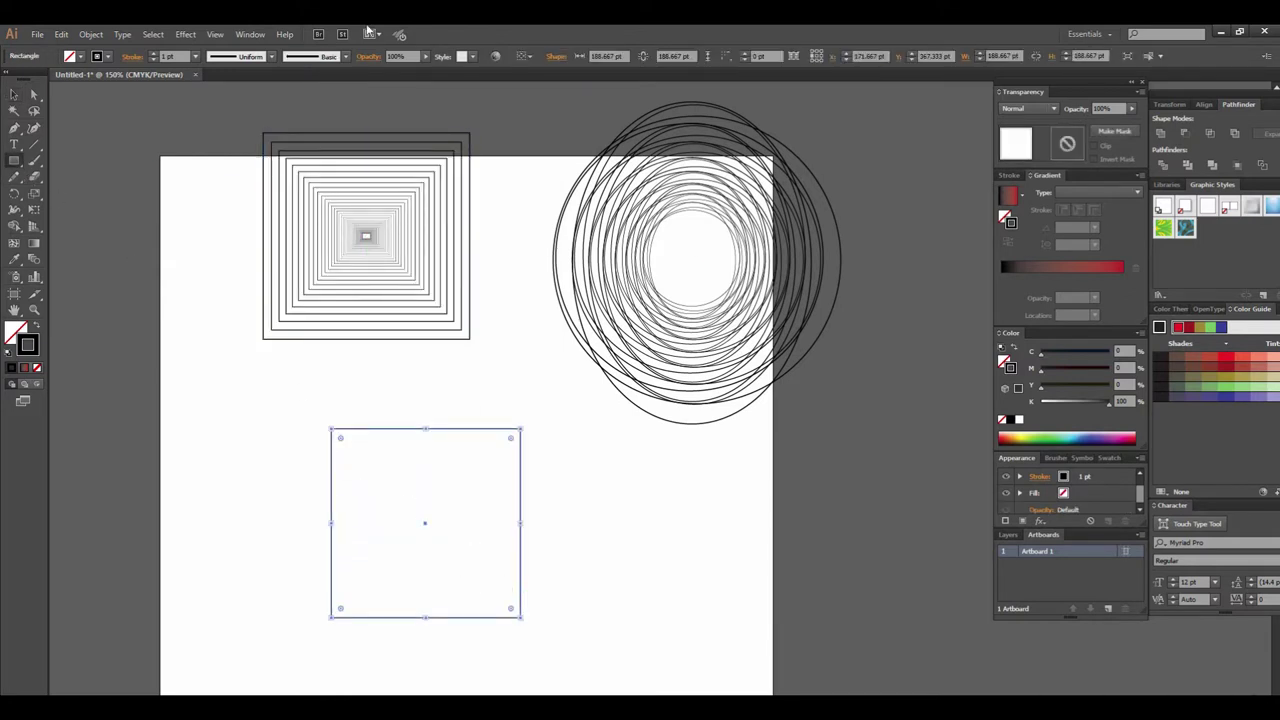
click(184, 35)
mouse_move(227, 143)
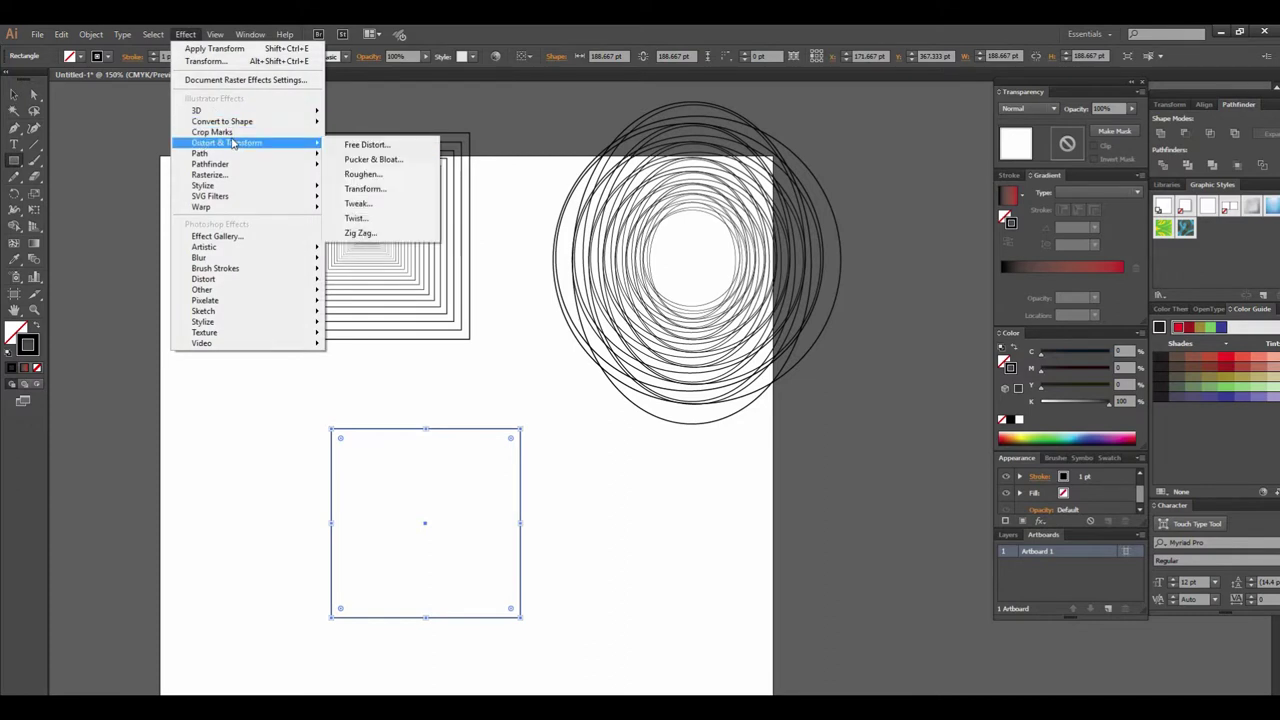
click(365, 188)
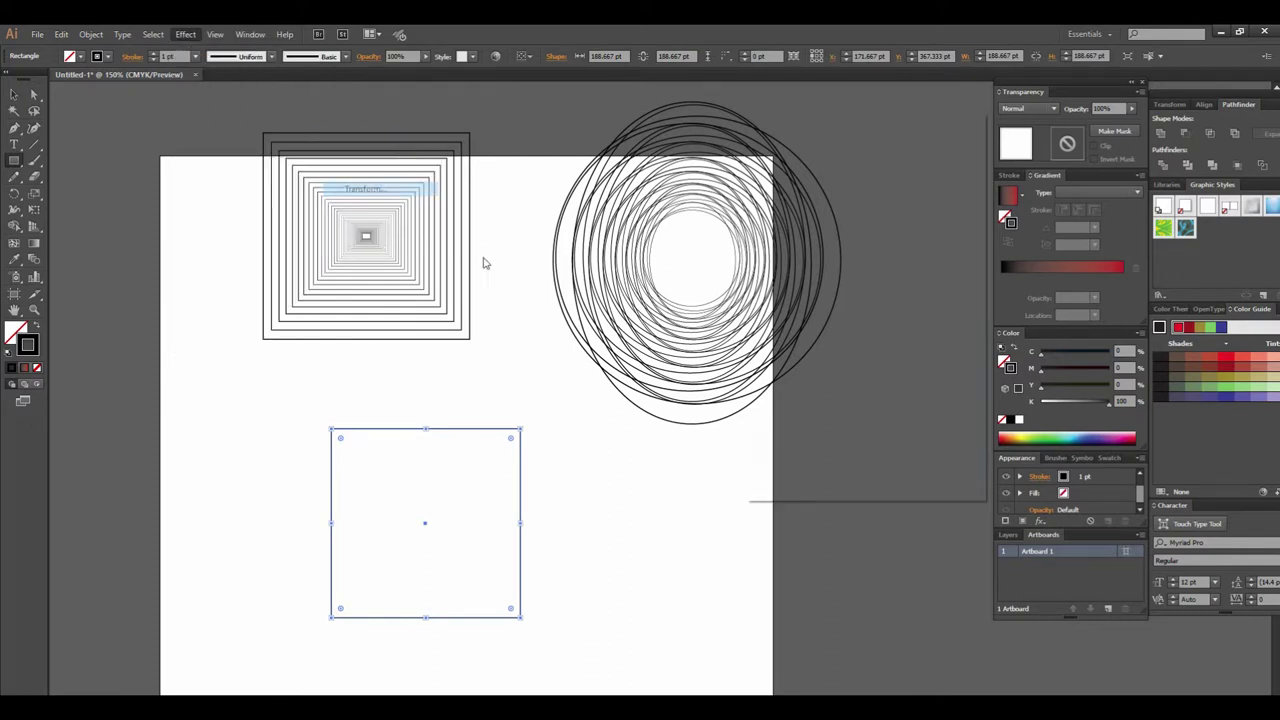
click(766, 467)
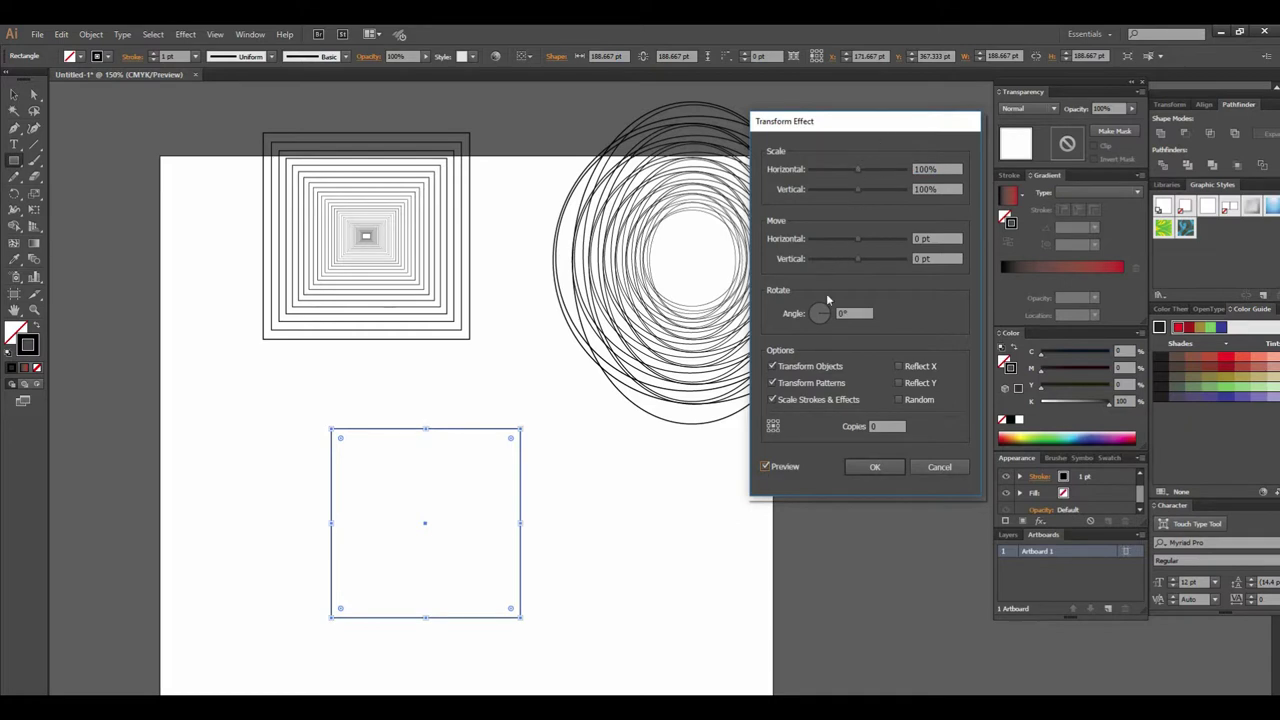
click(772, 400)
Set 32 copies at 95%/94% scale, 8 pt horizontal move and 248° rotation, then apply
click(854, 170)
drag(853, 190, 844, 190)
double_click(892, 425)
text(32)
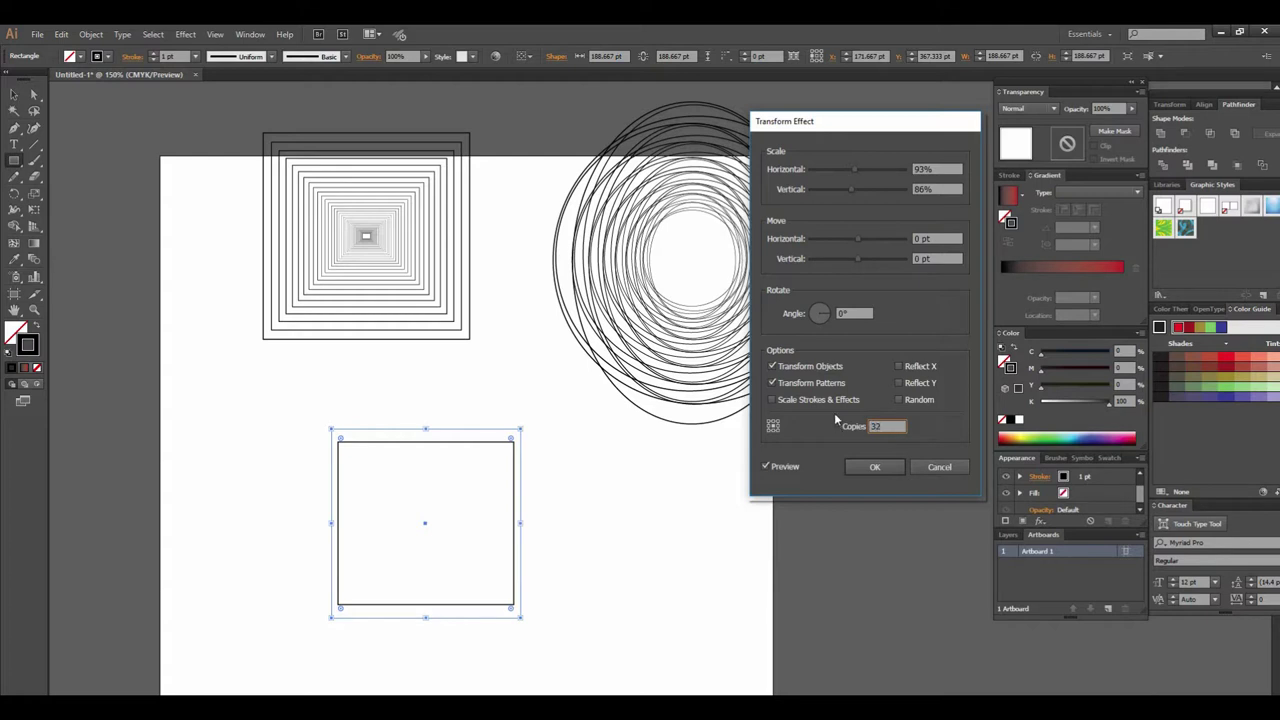
drag(854, 191, 857, 191)
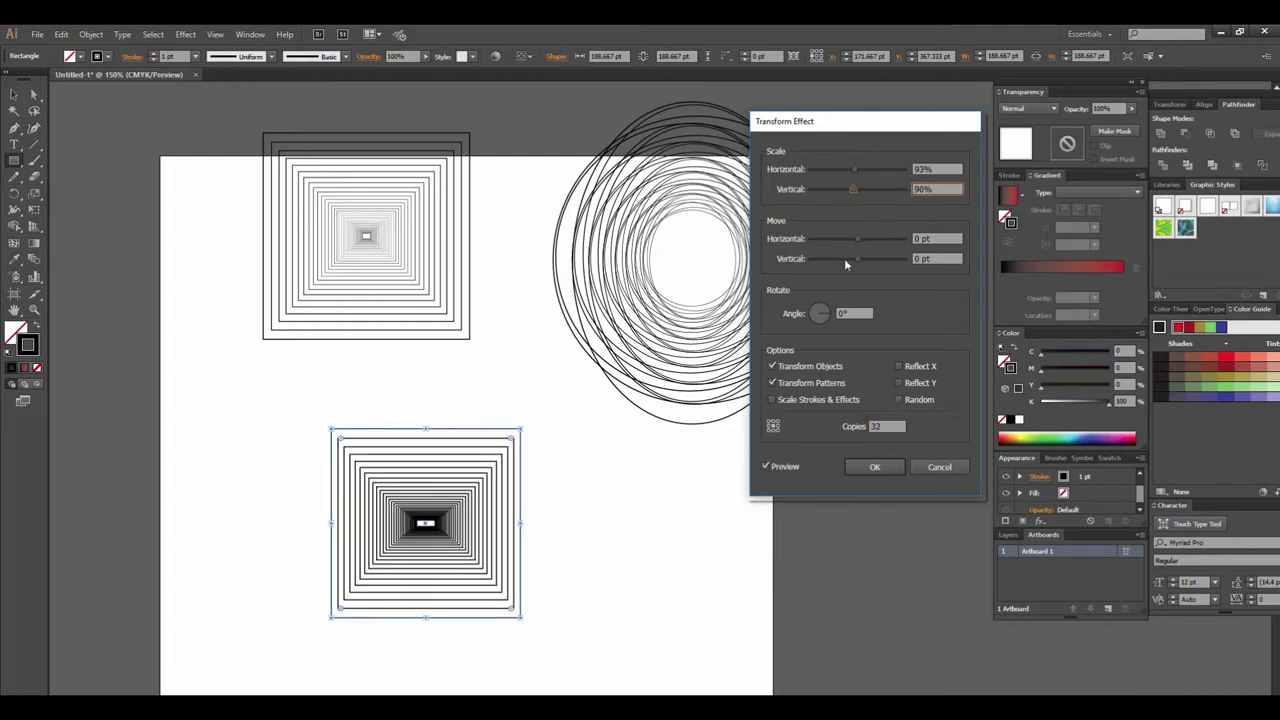
drag(828, 315, 819, 320)
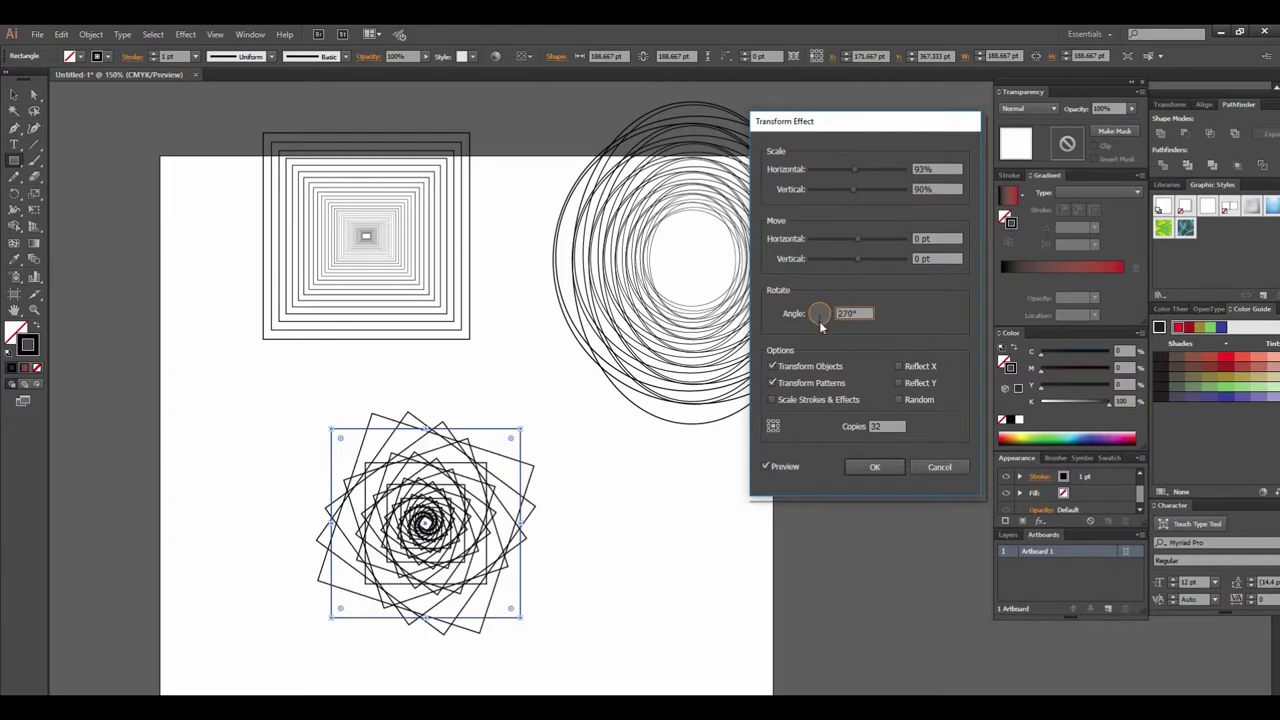
drag(820, 326, 817, 328)
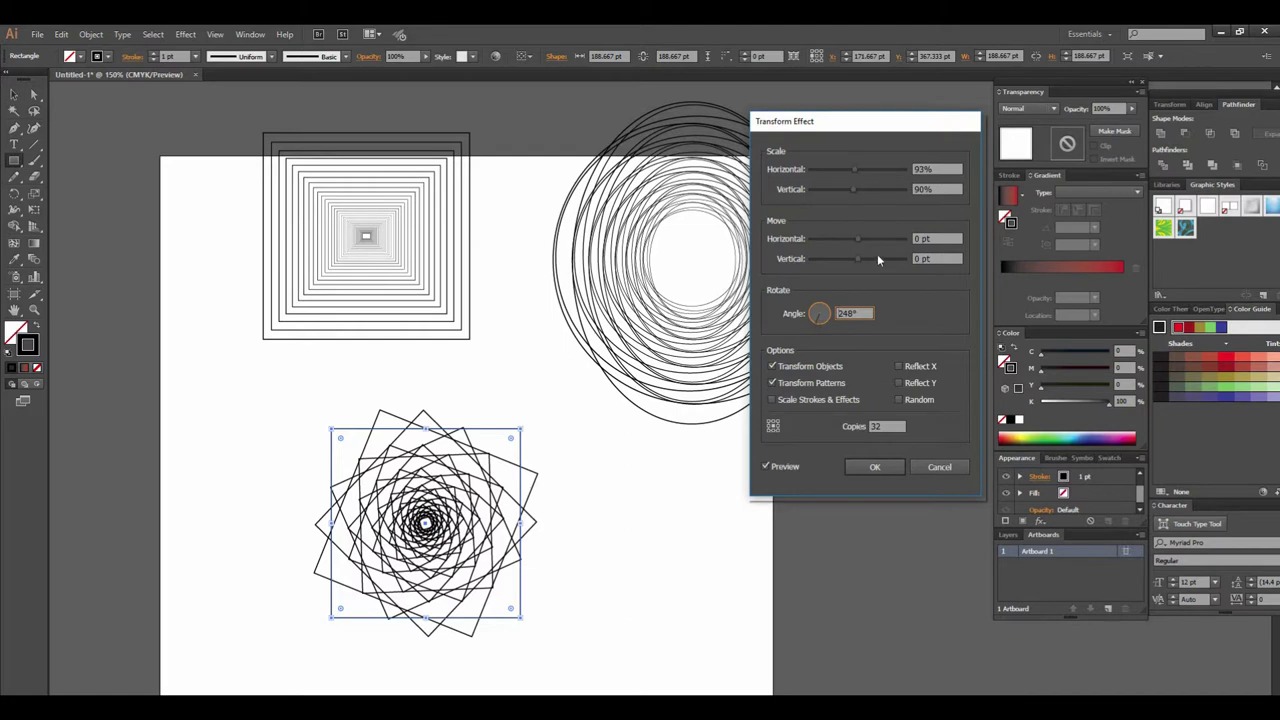
drag(863, 244, 861, 243)
drag(853, 190, 858, 173)
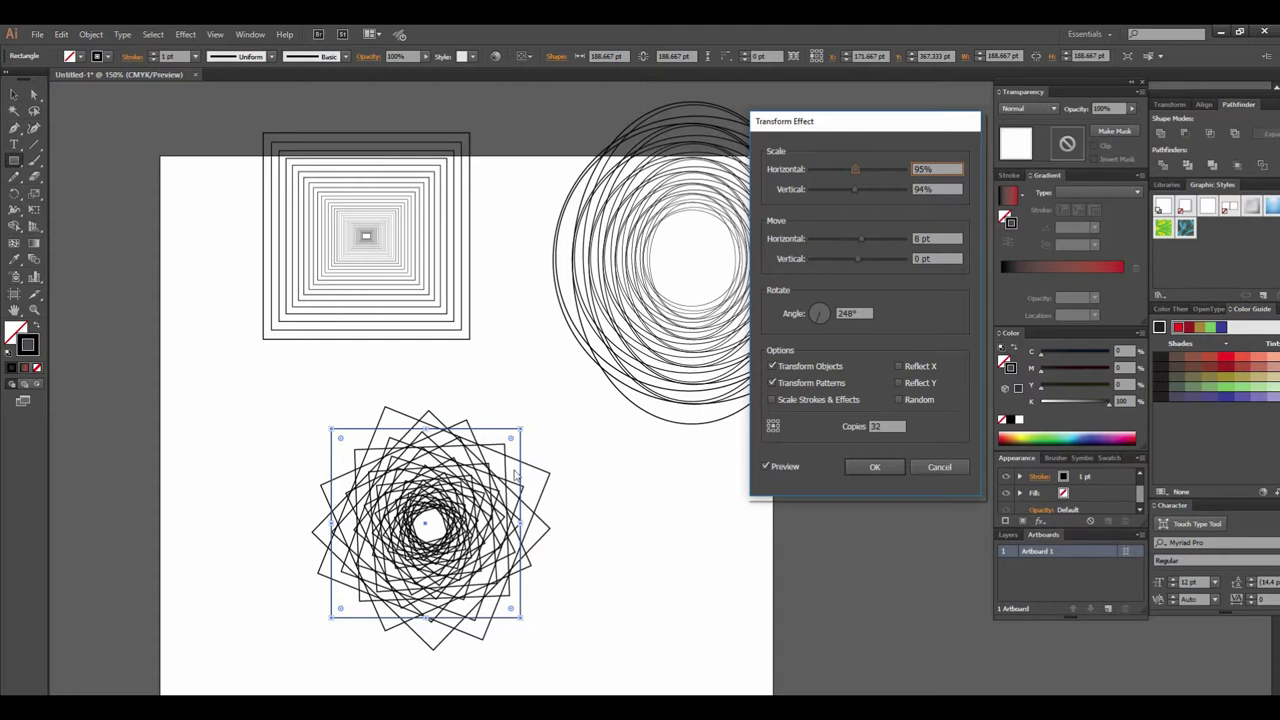
click(874, 467)
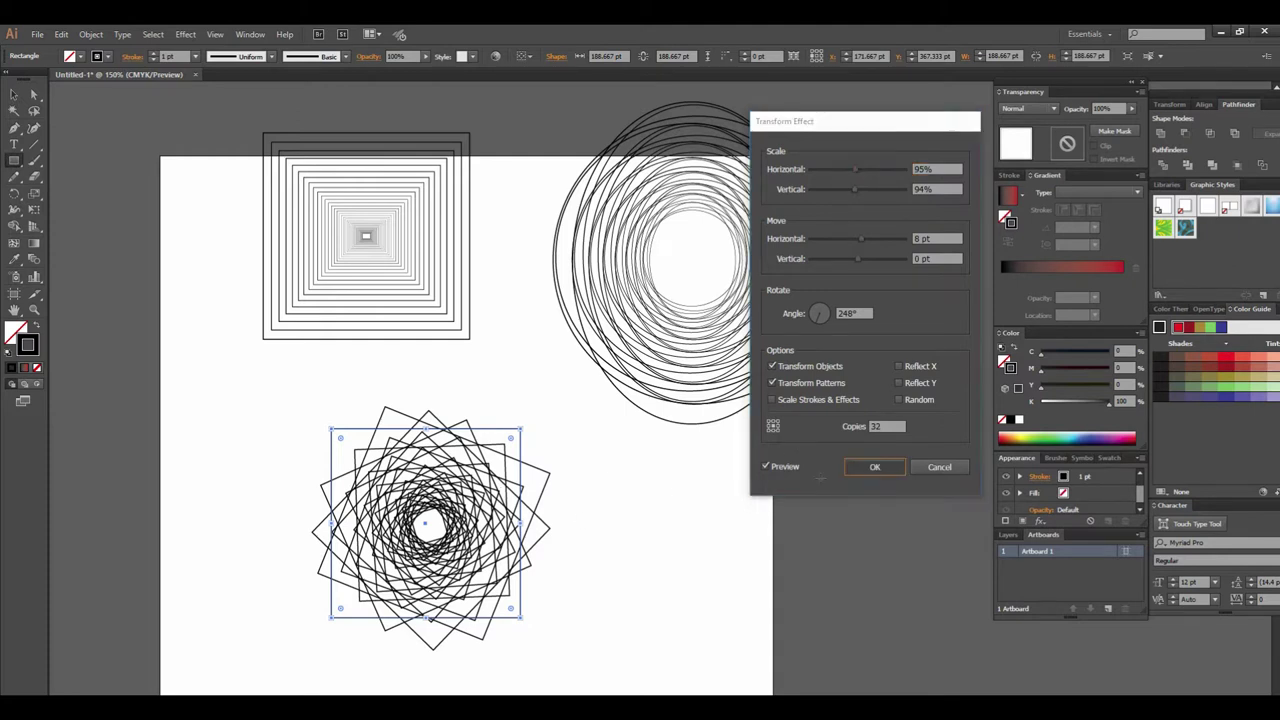
Confirm the spiral effect and zoom in to inspect it
click(572, 568)
click(608, 401)
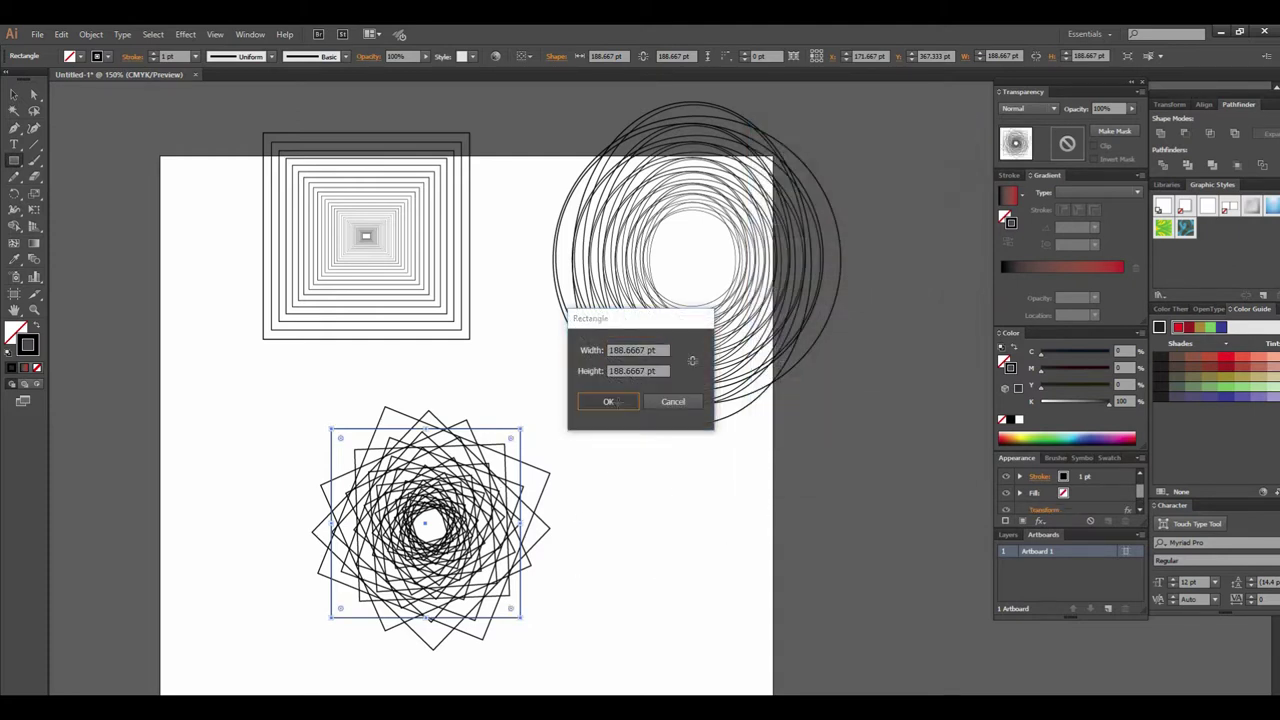
click(18, 96)
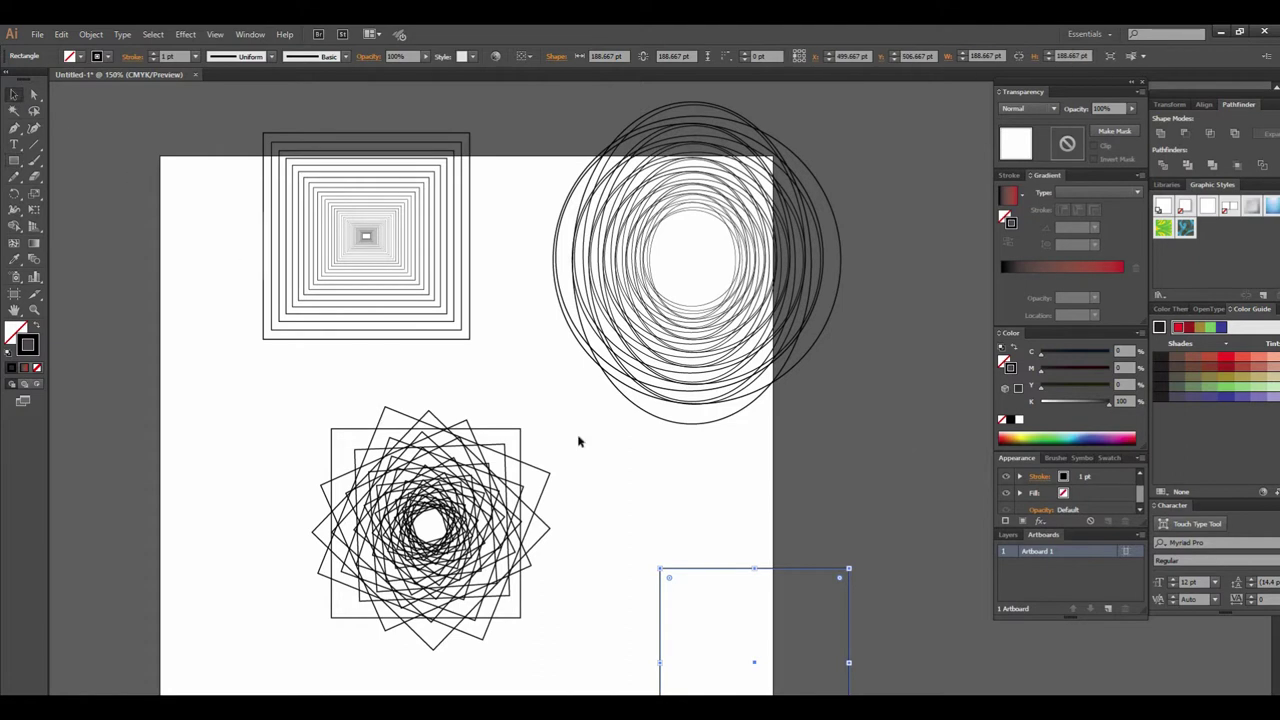
click(610, 498)
key(ctrl+plus)
scroll(560, 460, up, 1)
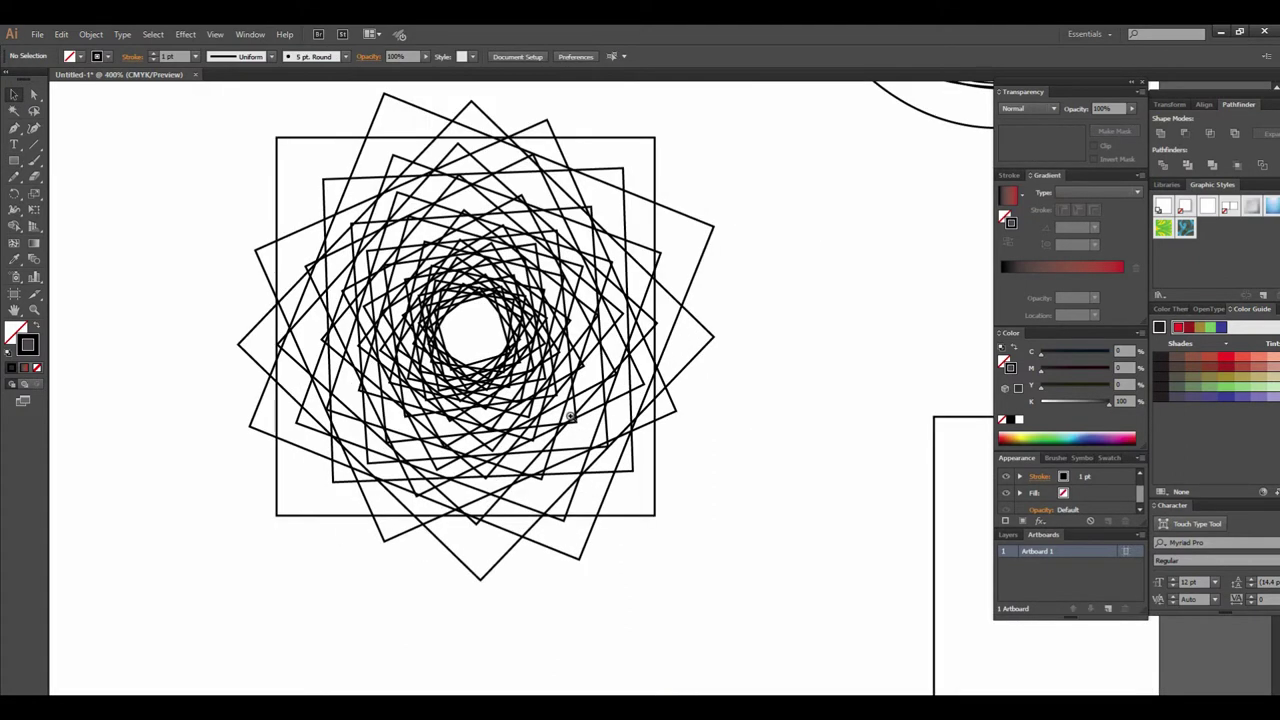
scroll(590, 400, up, 1)
scroll(627, 337, up, 1)
scroll(627, 337, down, 2)
scroll(627, 337, down, 2)
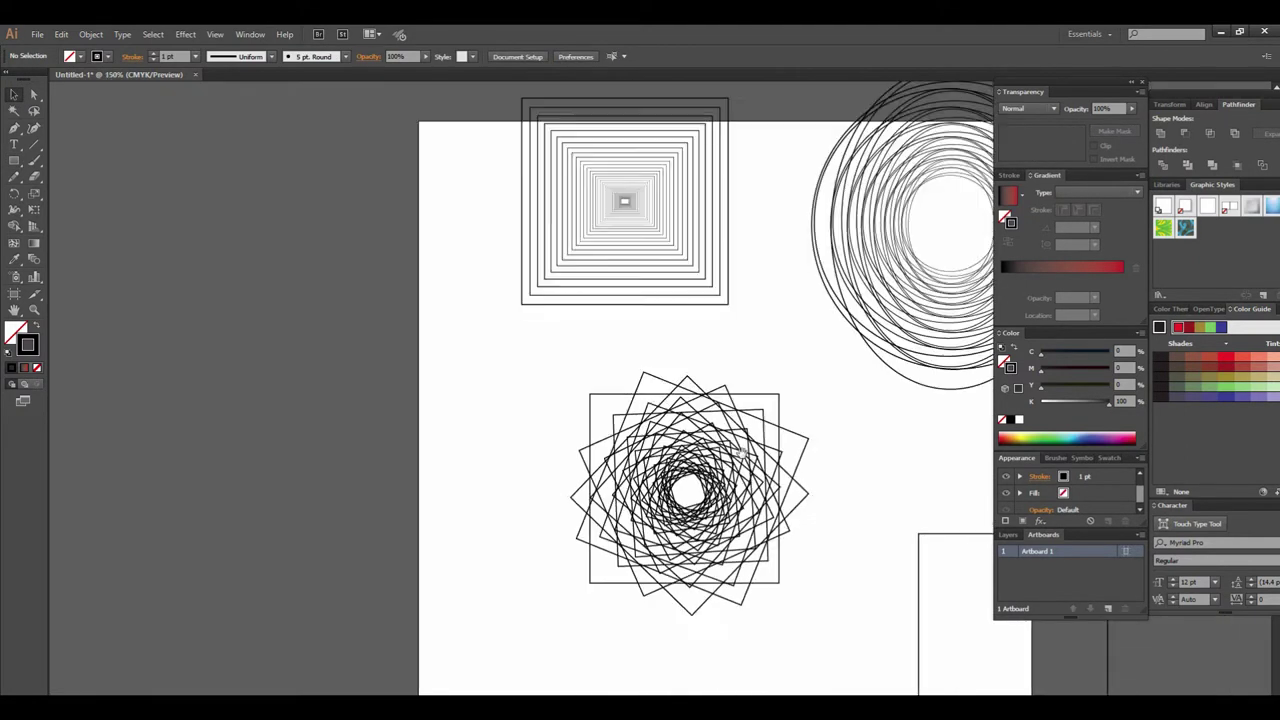
scroll(500, 360, right, 5)
scroll(406, 371, right, 2)
Check the stray empty square, then drag the spiral toward the left edge
click(456, 376)
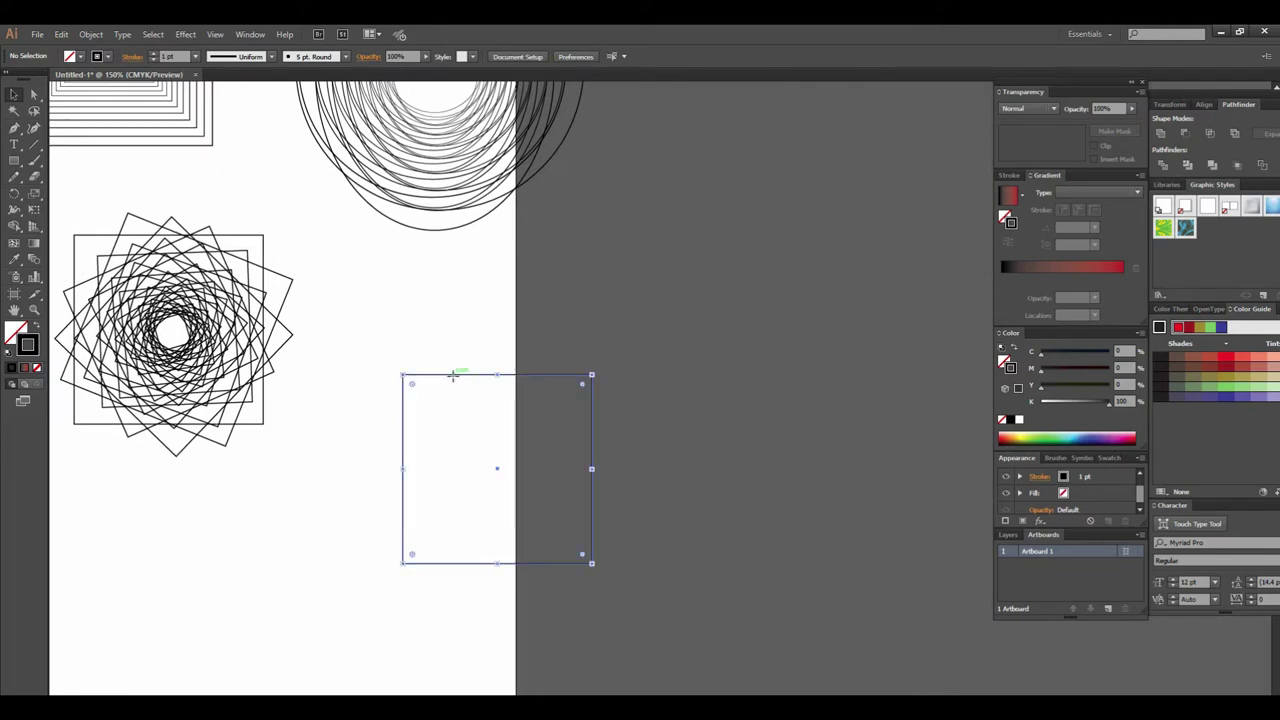
click(450, 382)
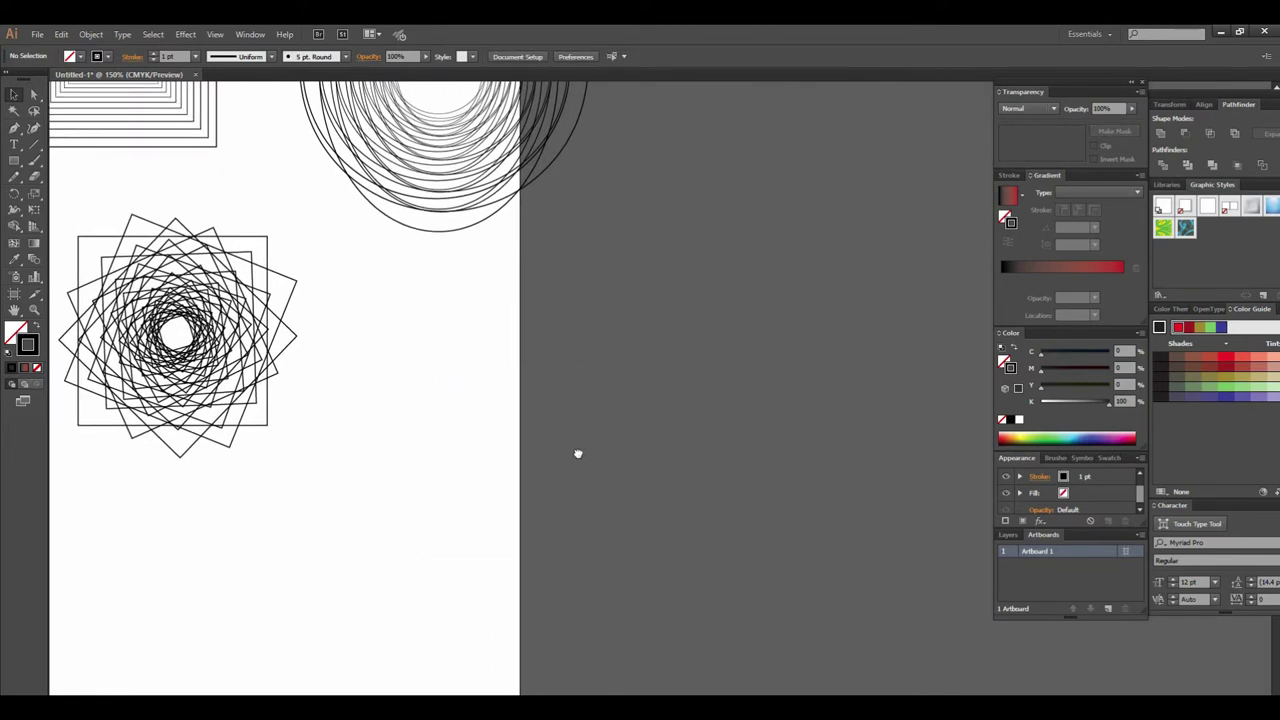
scroll(577, 451, left, 5)
scroll(603, 545, up, 3)
drag(413, 445, 193, 388)
Draw a hexagon about 157 by 136 pt with the Polygon tool and move it lower right
drag(450, 407, 454, 369)
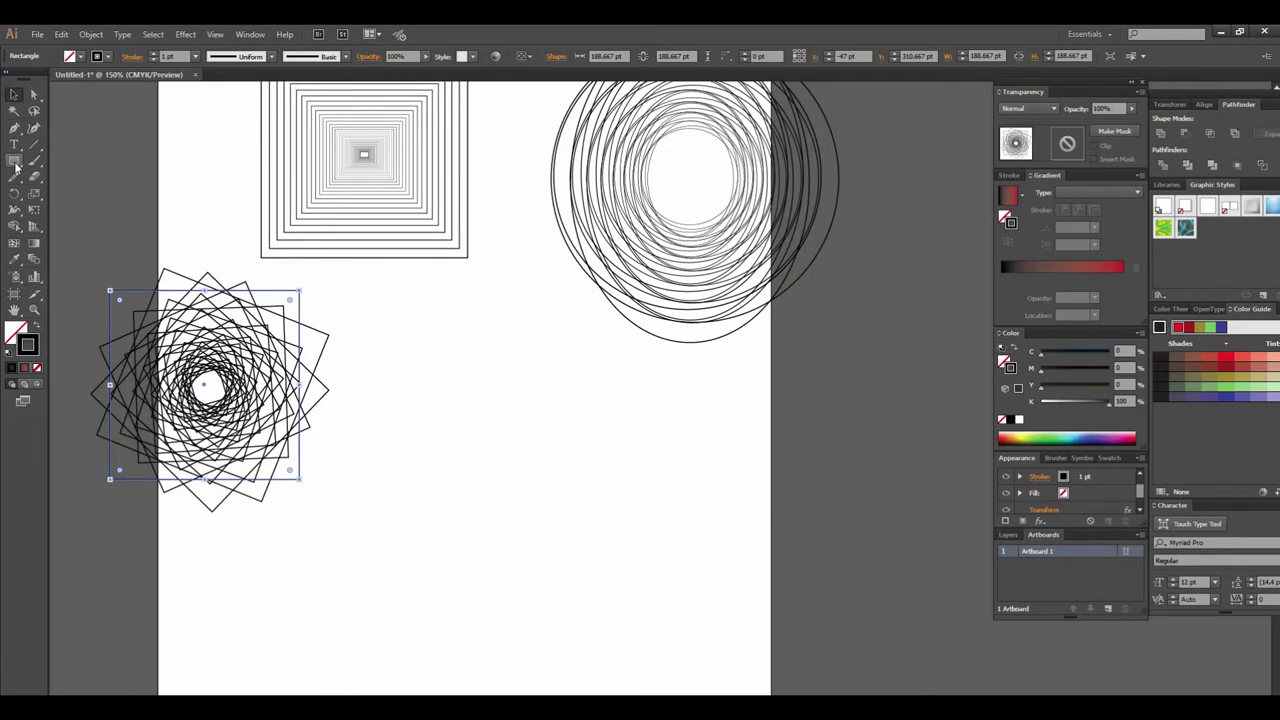
click(15, 163)
click(76, 208)
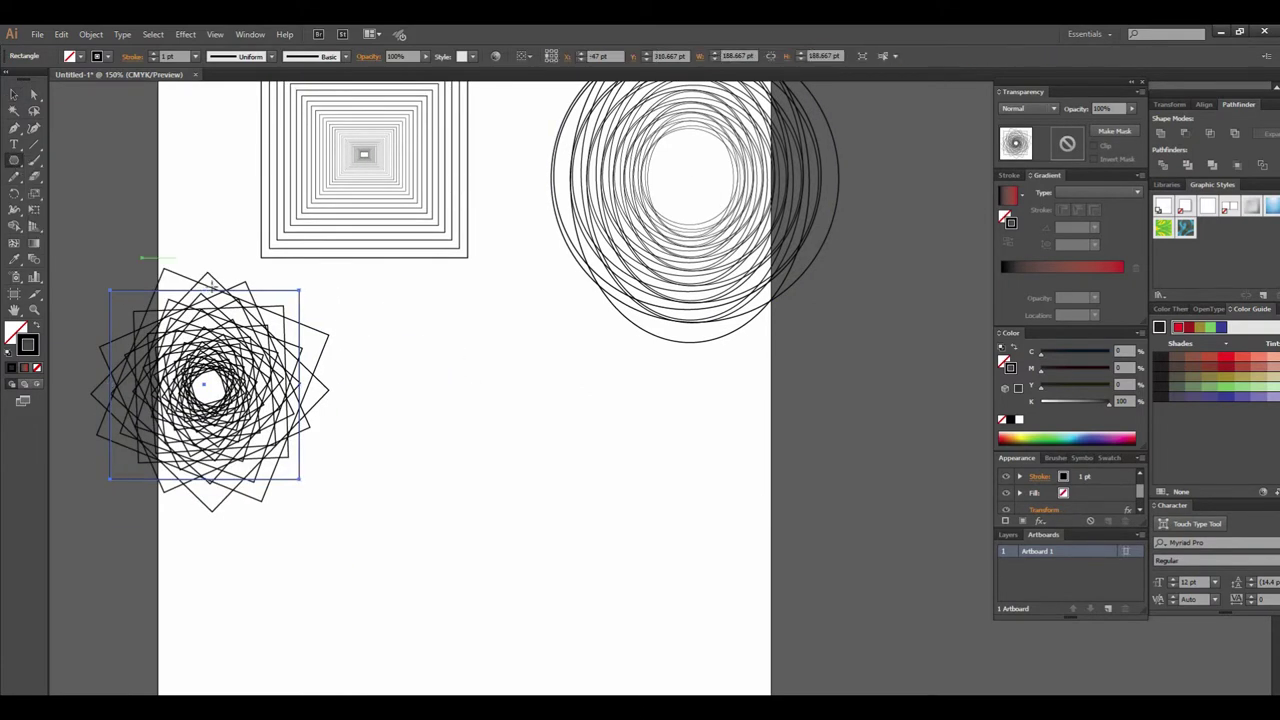
mouse_move(451, 397)
mouse_down()
mouse_move(572, 527)
mouse_move(520, 431)
mouse_up()
click(14, 94)
drag(463, 329, 535, 413)
click(185, 34)
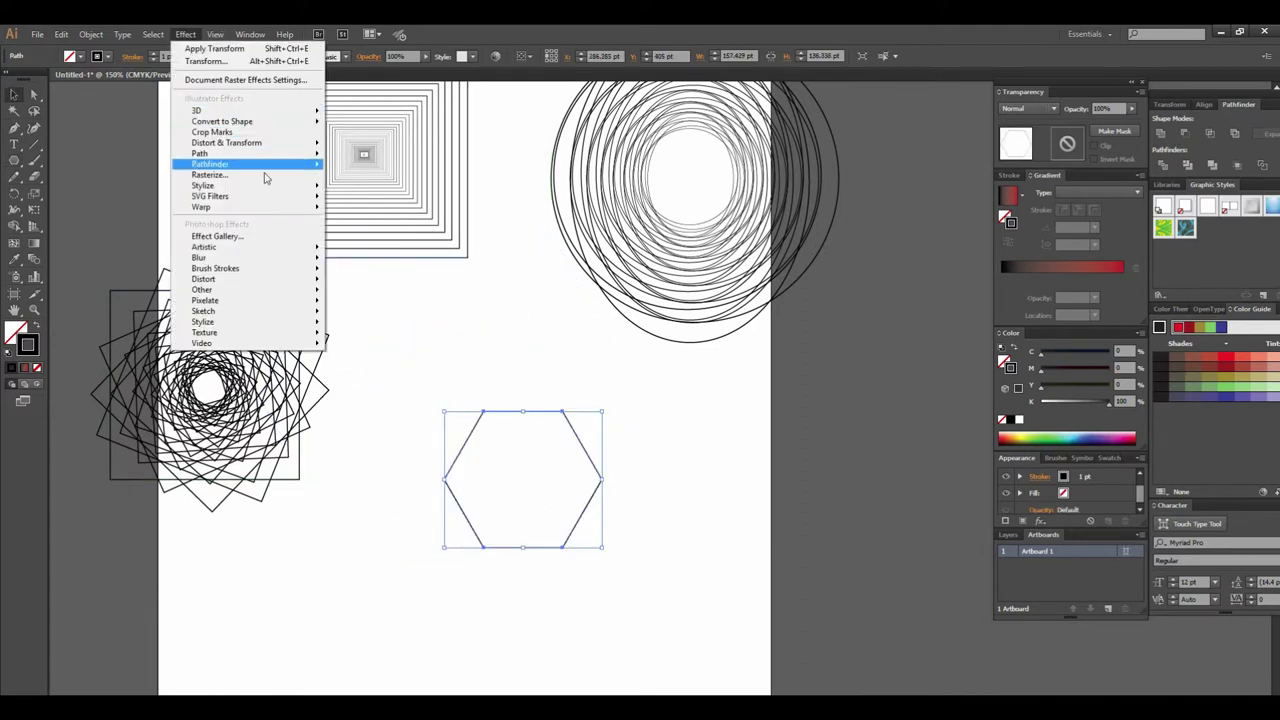
mouse_move(227, 142)
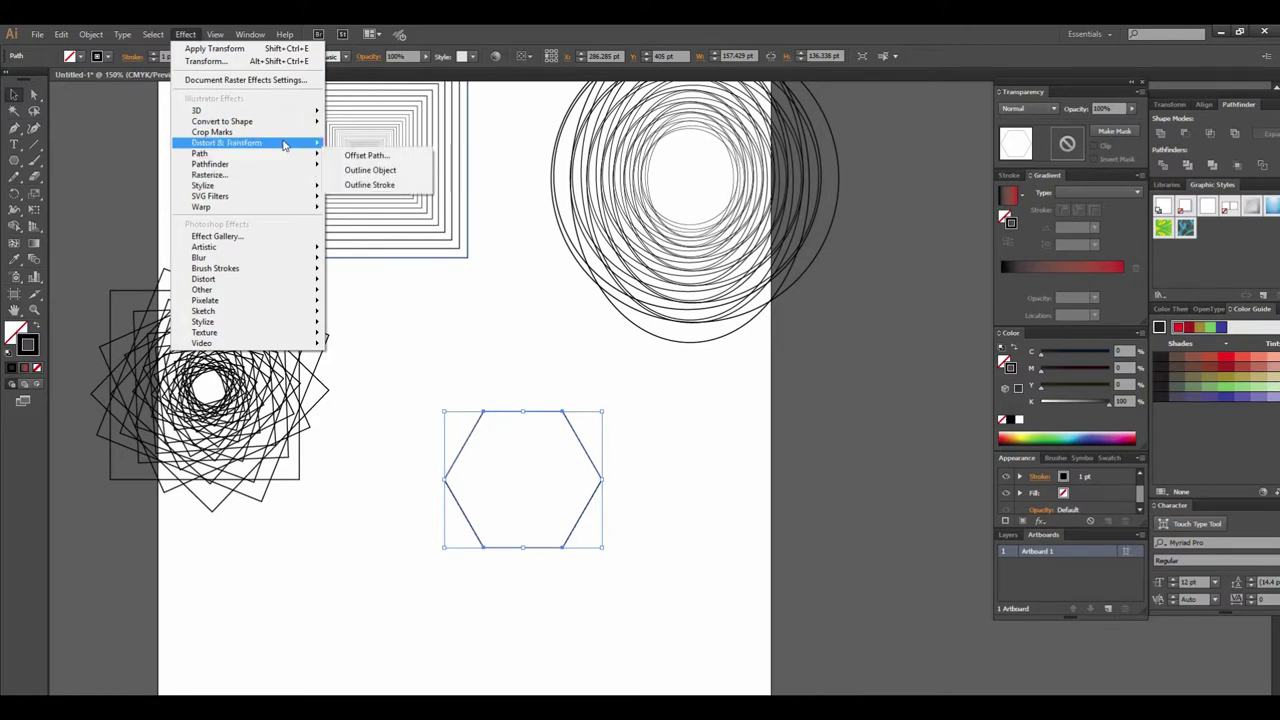
Preview a Transform effect on the hexagon with 32 copies scaled 93% by 91%
click(384, 191)
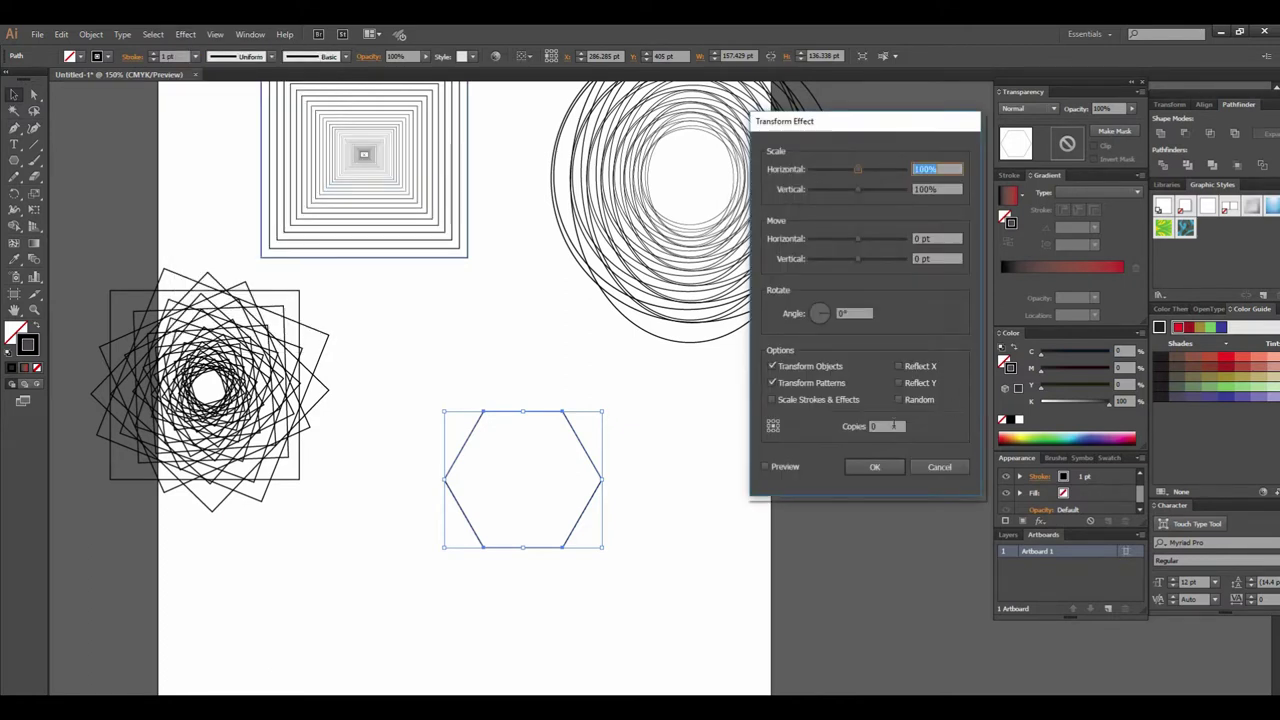
click(766, 466)
click(886, 426)
text(32)
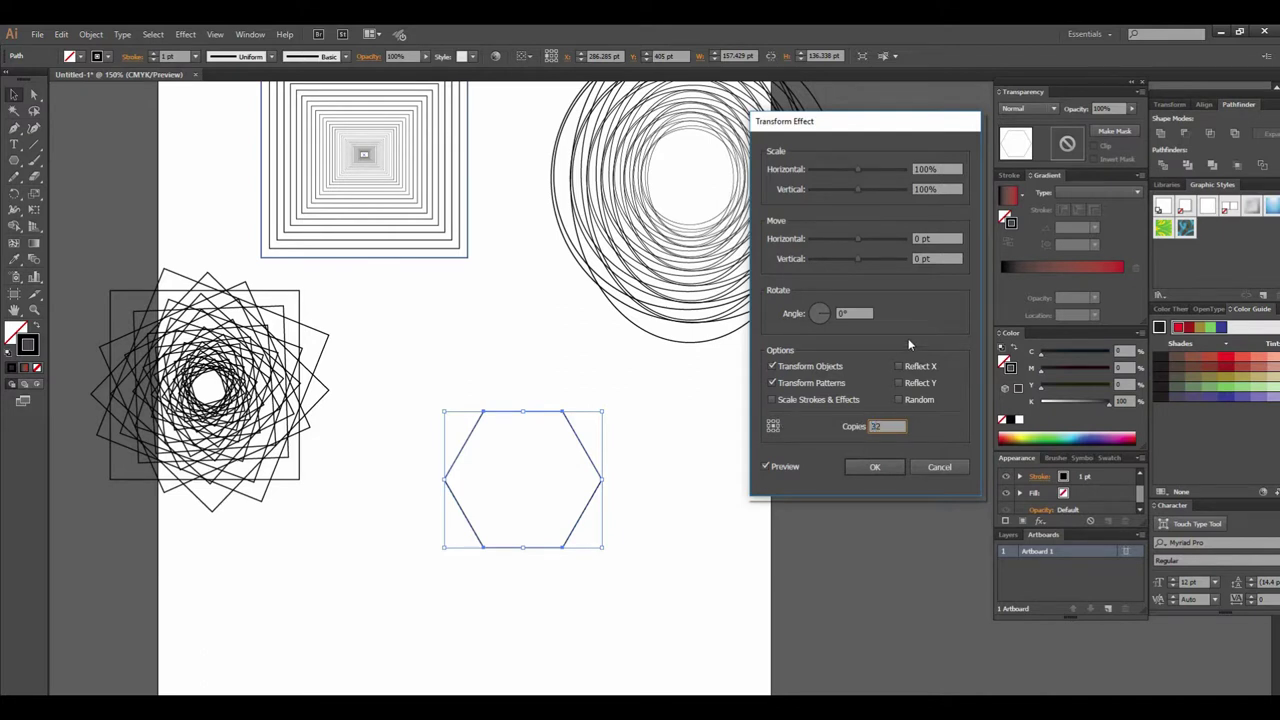
drag(854, 174, 849, 177)
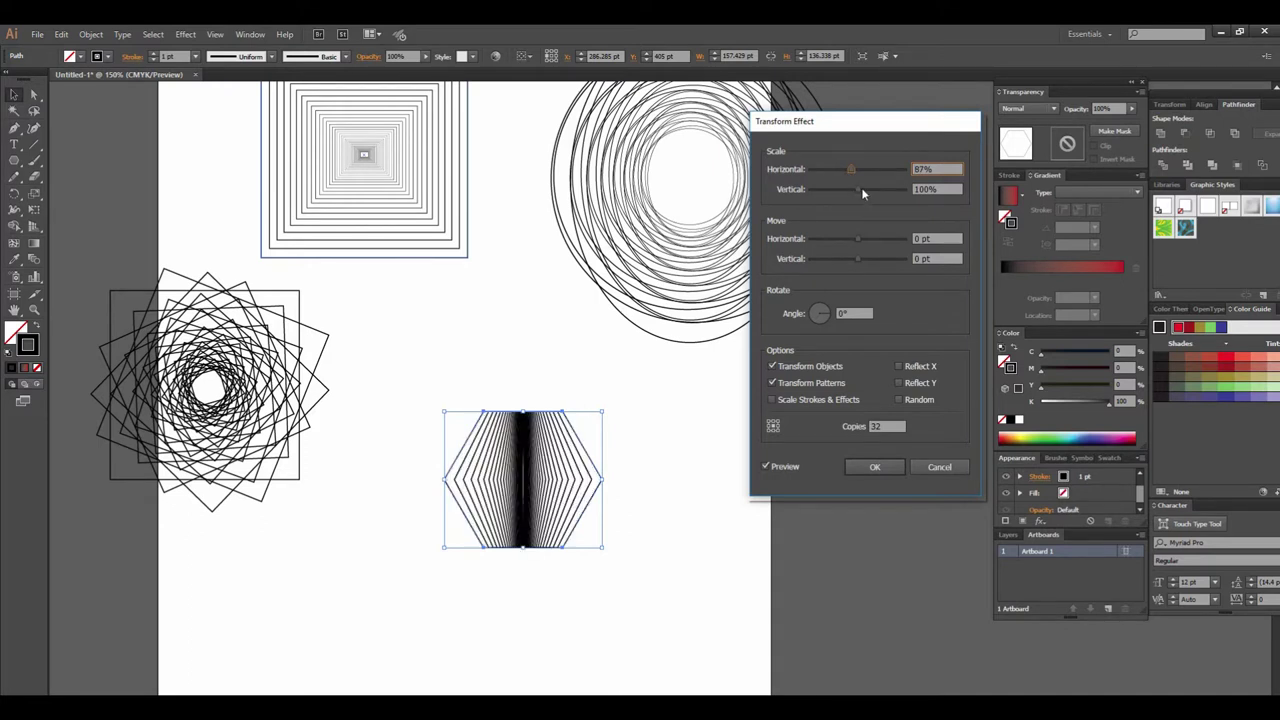
drag(860, 188, 854, 190)
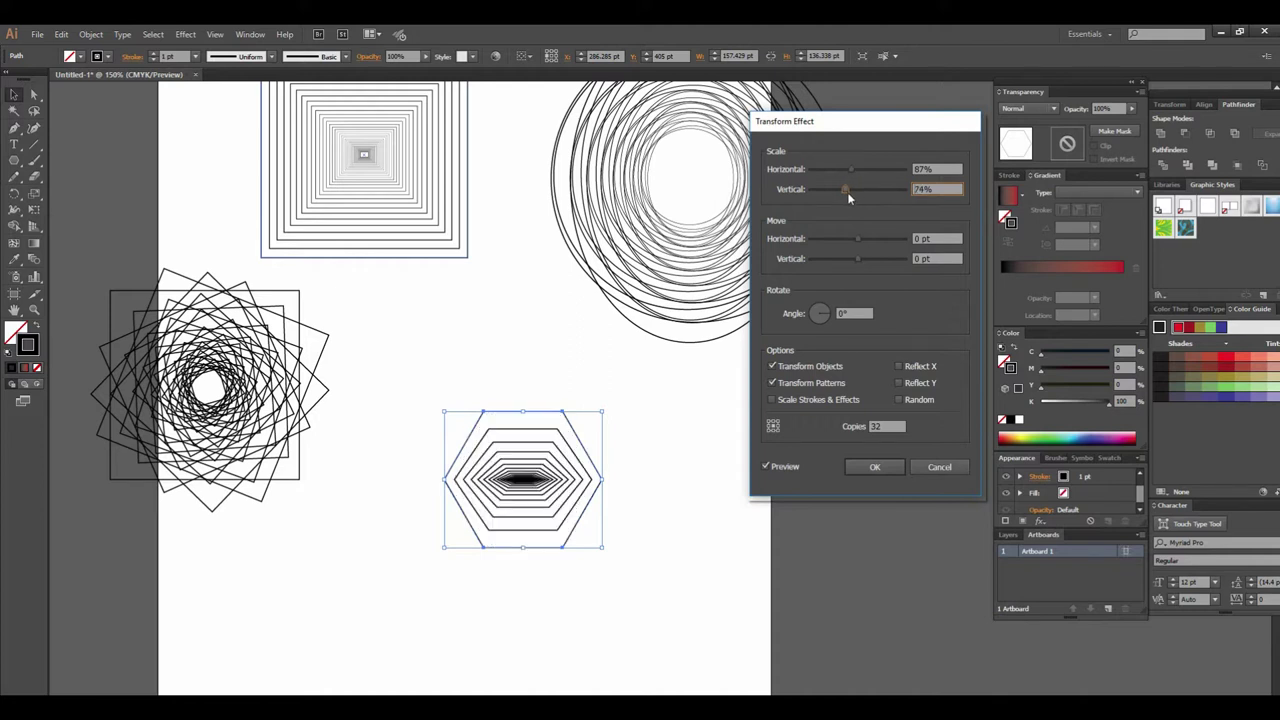
drag(847, 191, 854, 191)
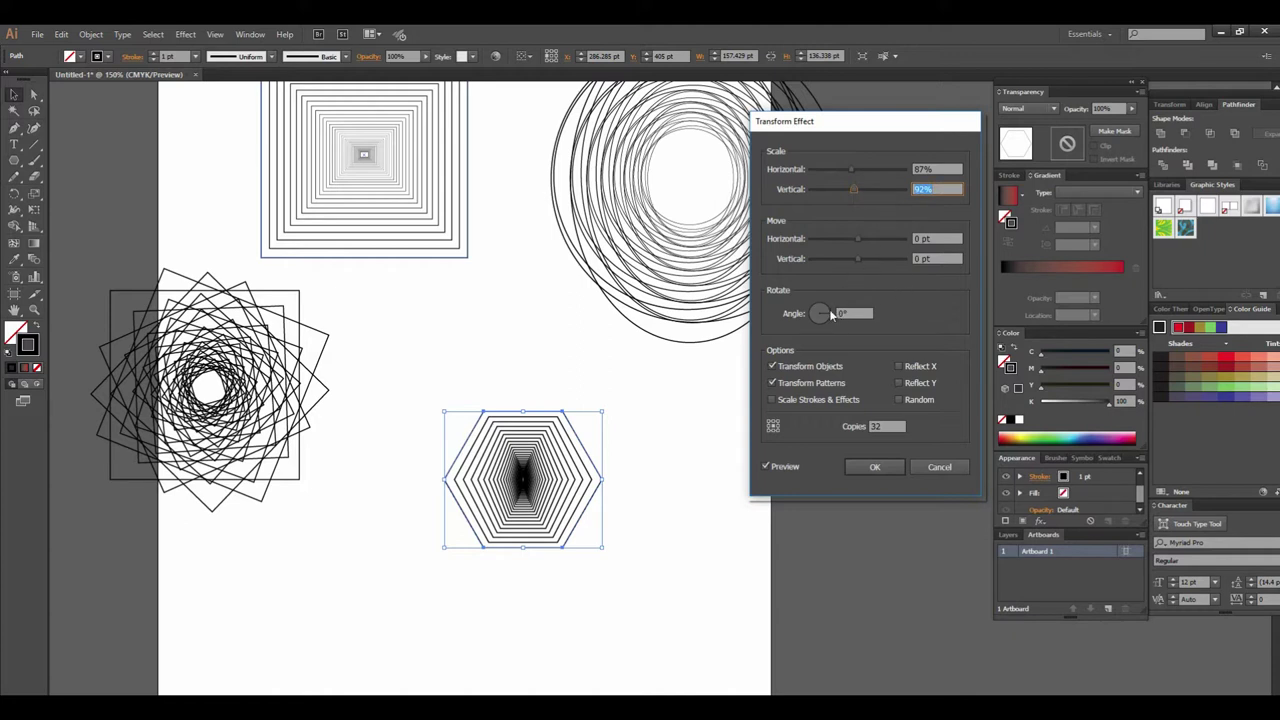
Rotate each copy 3°, try the Reflect and Random options, then apply the effect
click(828, 316)
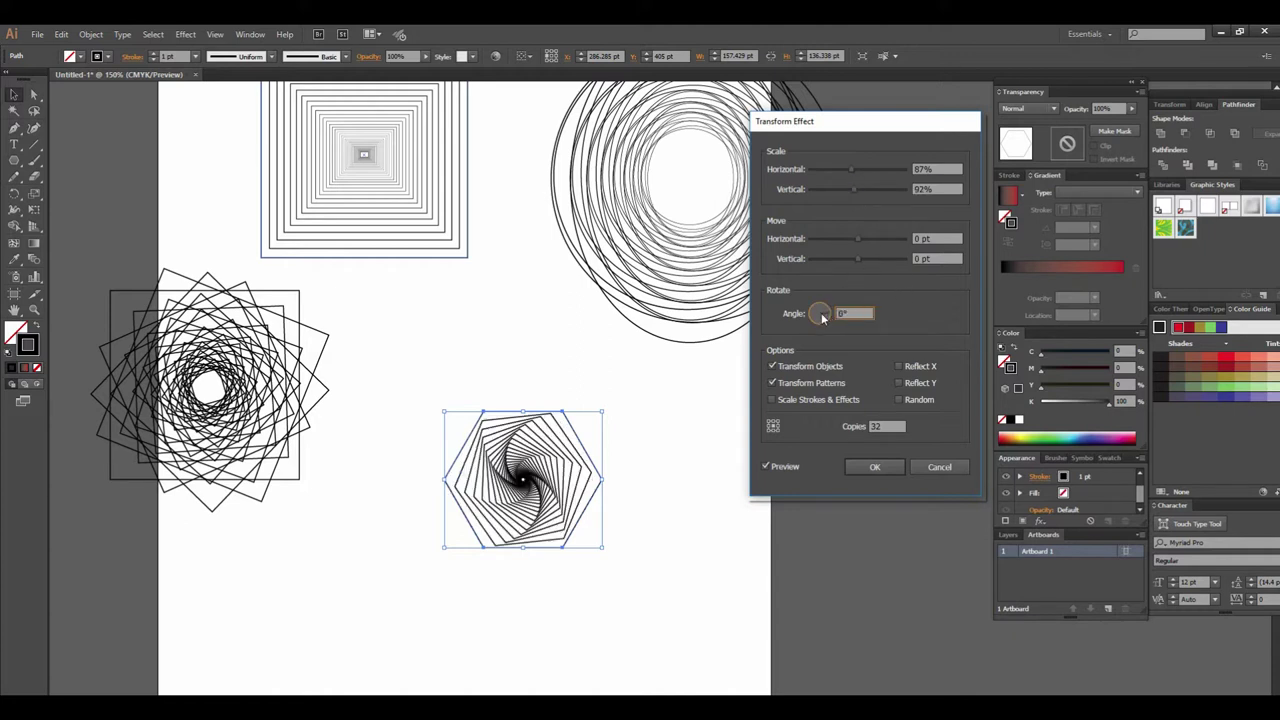
click(821, 318)
drag(821, 318, 832, 311)
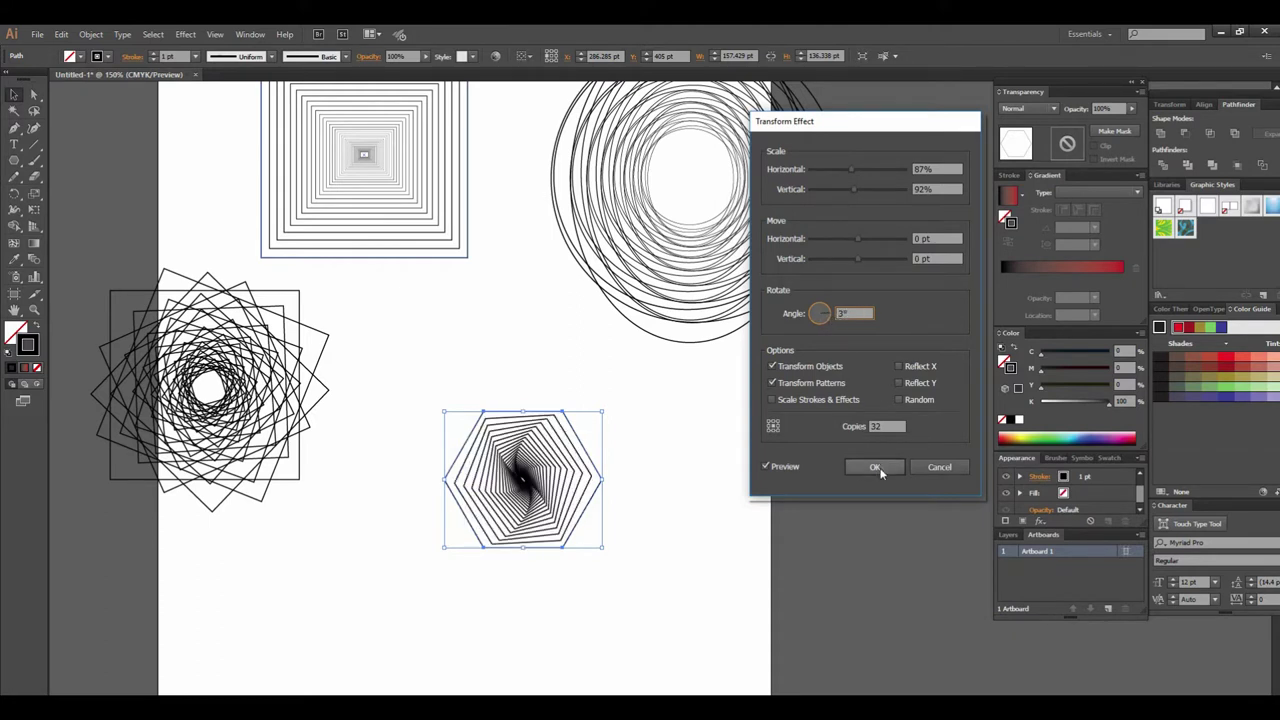
drag(853, 190, 854, 169)
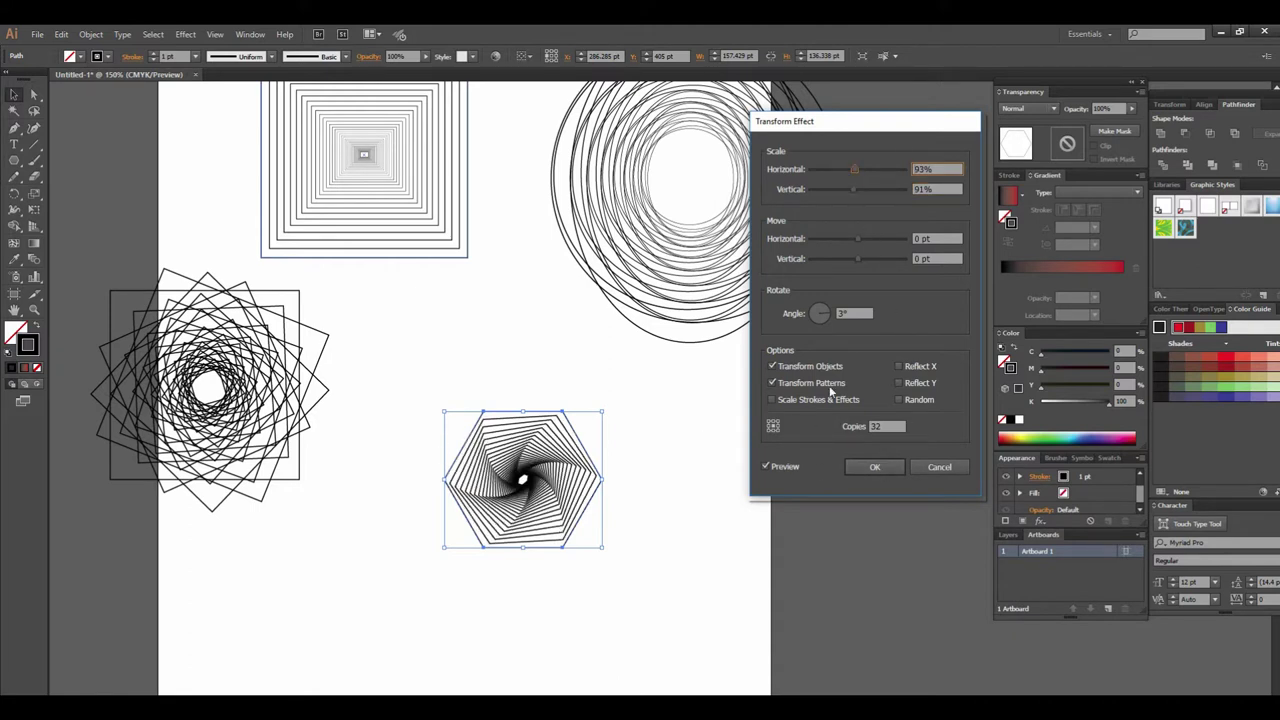
click(899, 367)
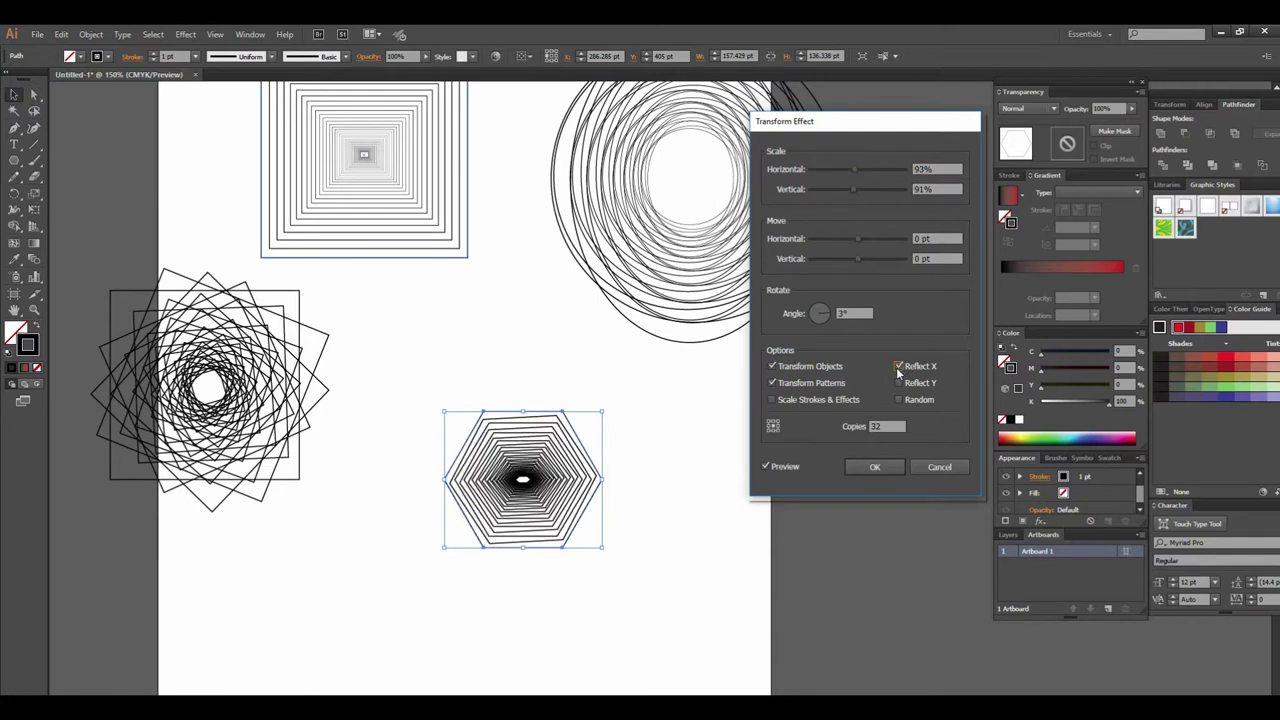
click(899, 383)
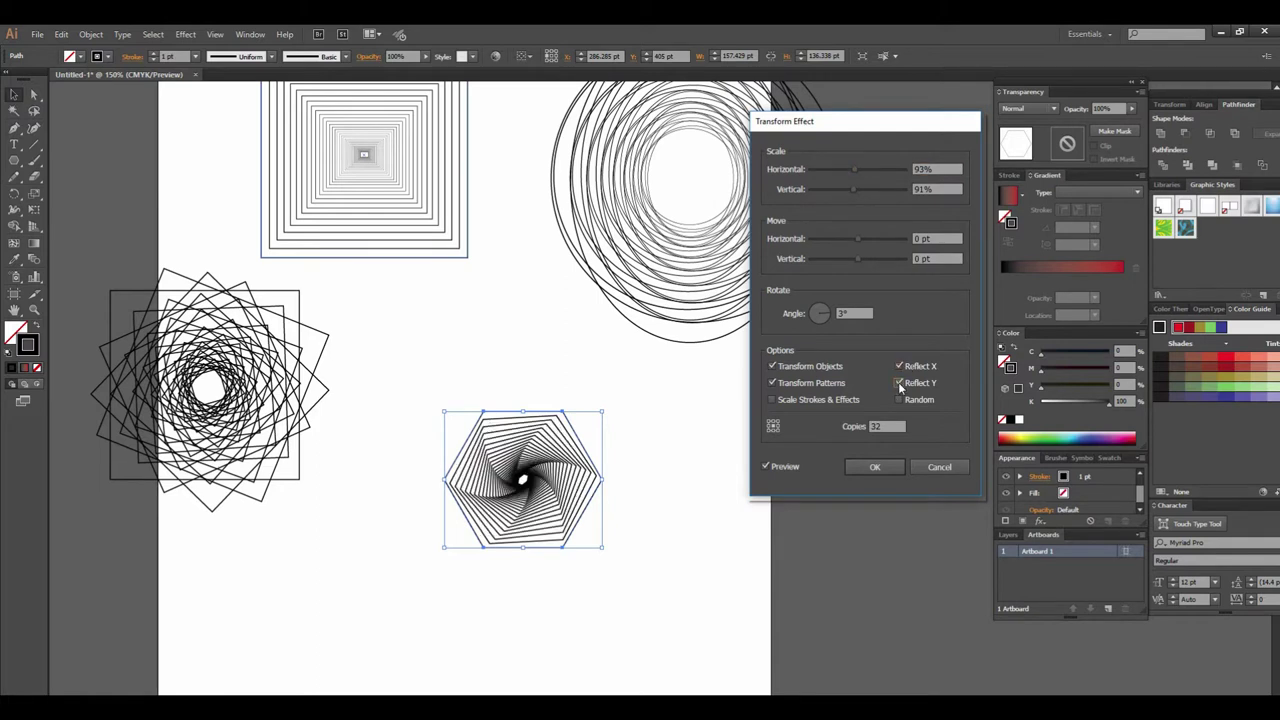
click(899, 400)
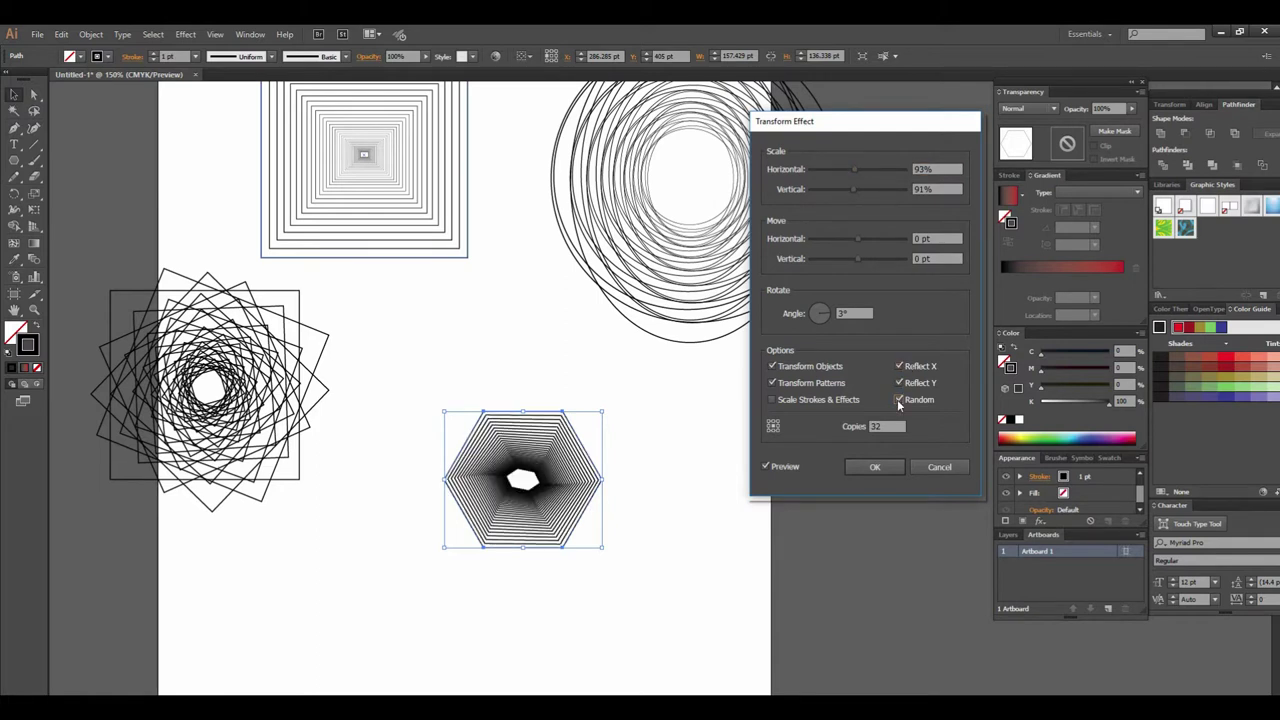
click(898, 400)
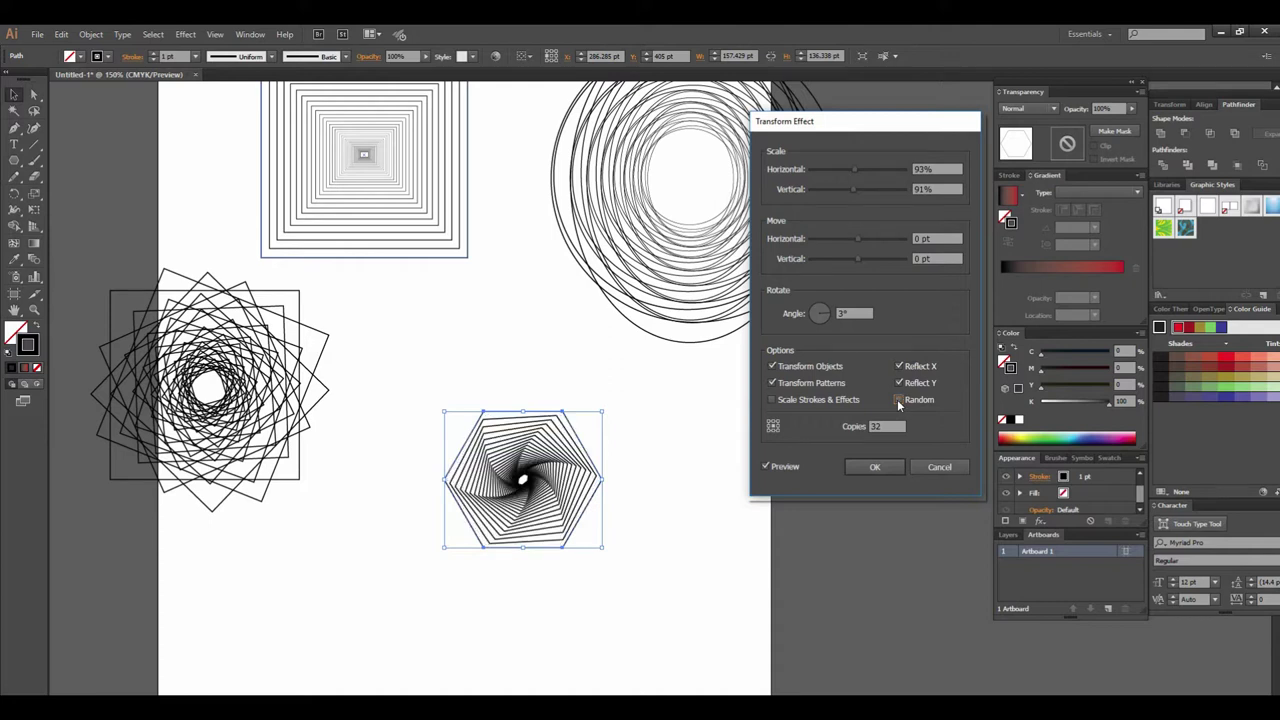
click(877, 470)
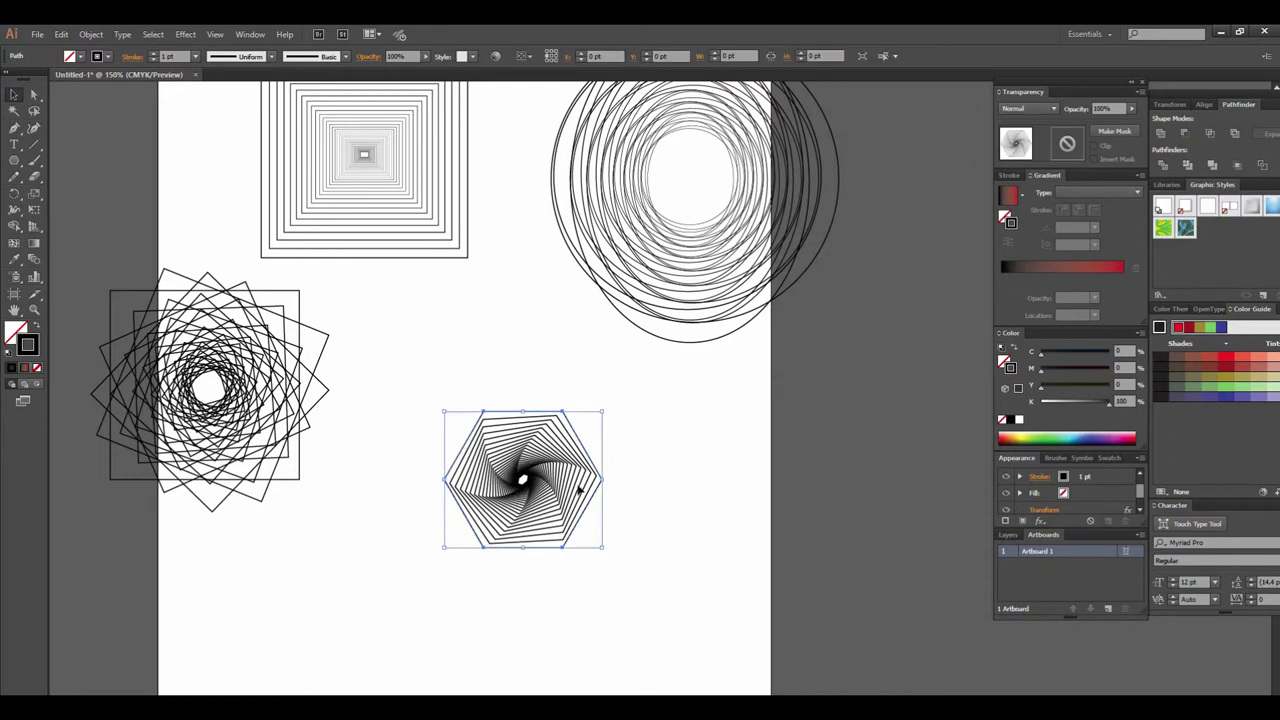
Zoom and pan around the artwork, then select the hexagon spiral
key(ctrl+plus)
key(ctrl+plus)
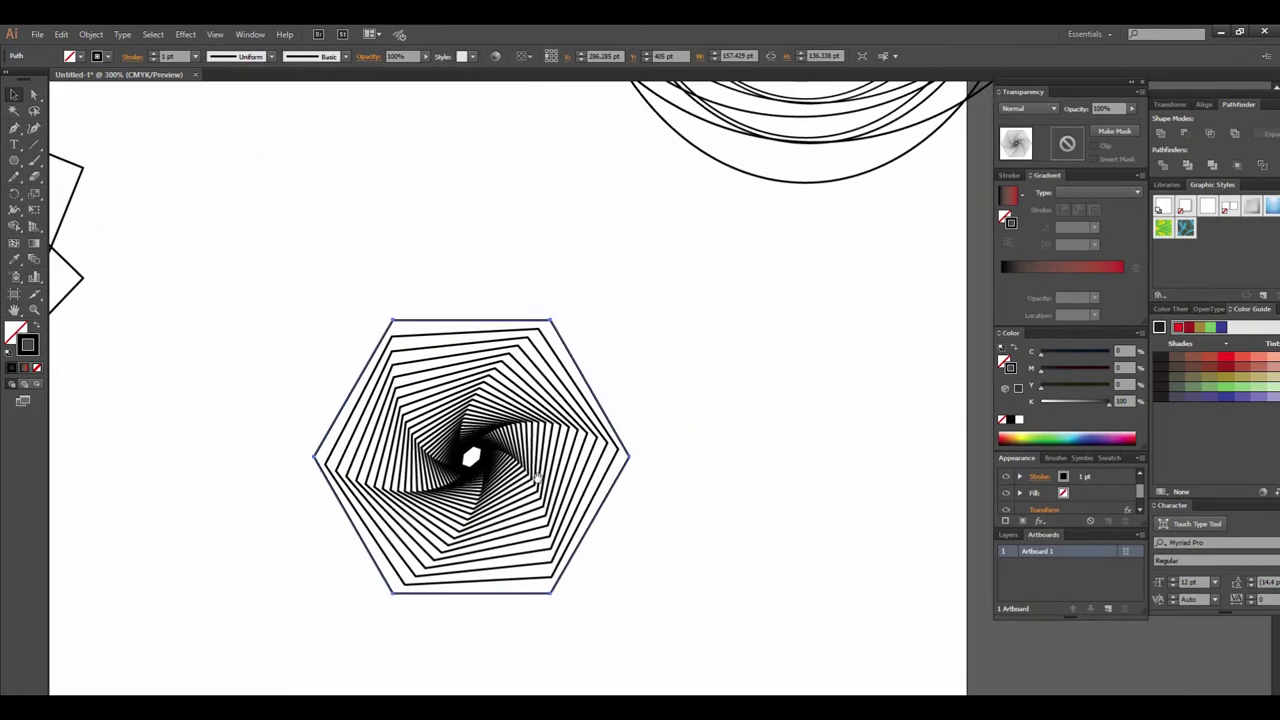
drag(424, 521, 564, 521)
key(ctrl+minus)
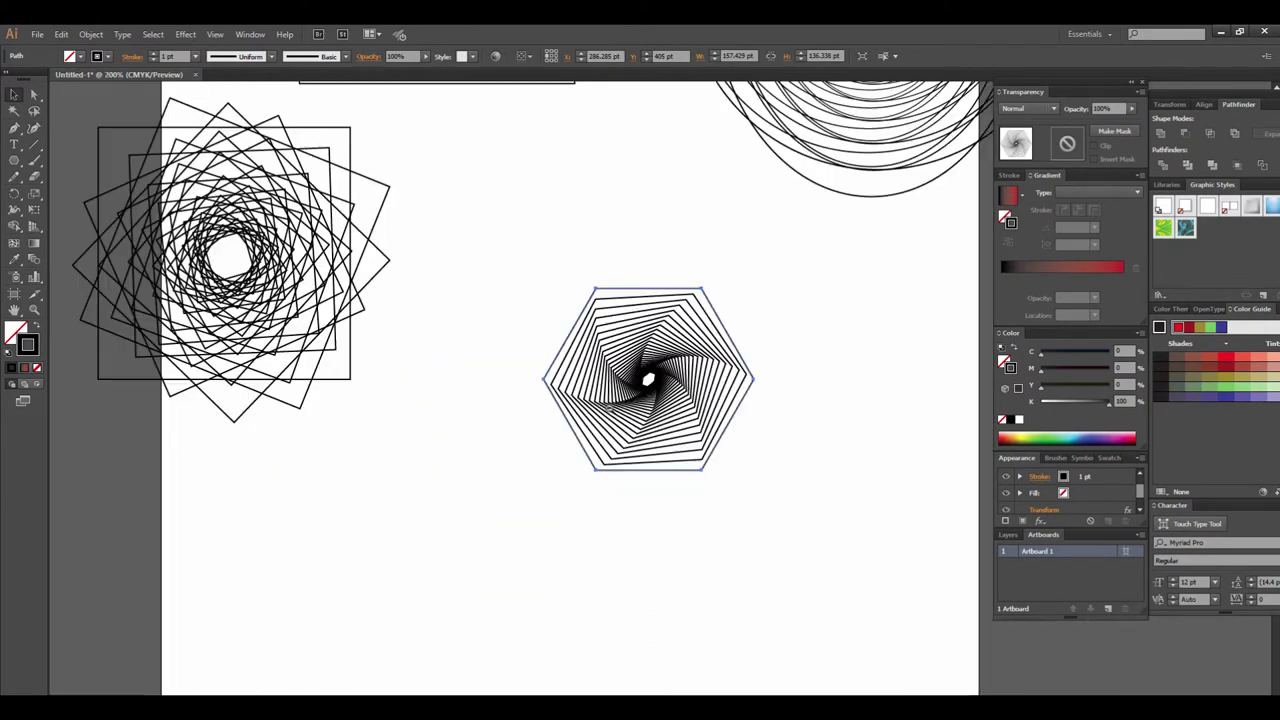
scroll(564, 521, up, 5)
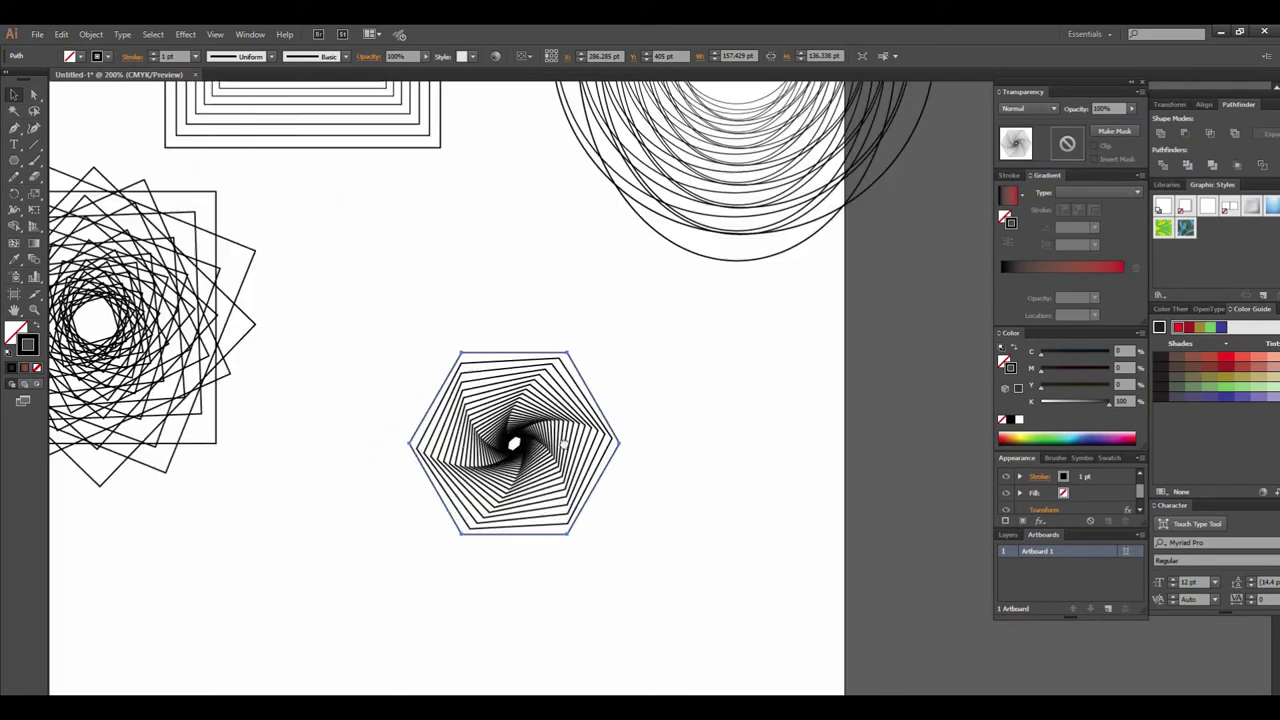
scroll(549, 457, right, 5)
click(574, 417)
key(ctrl+plus)
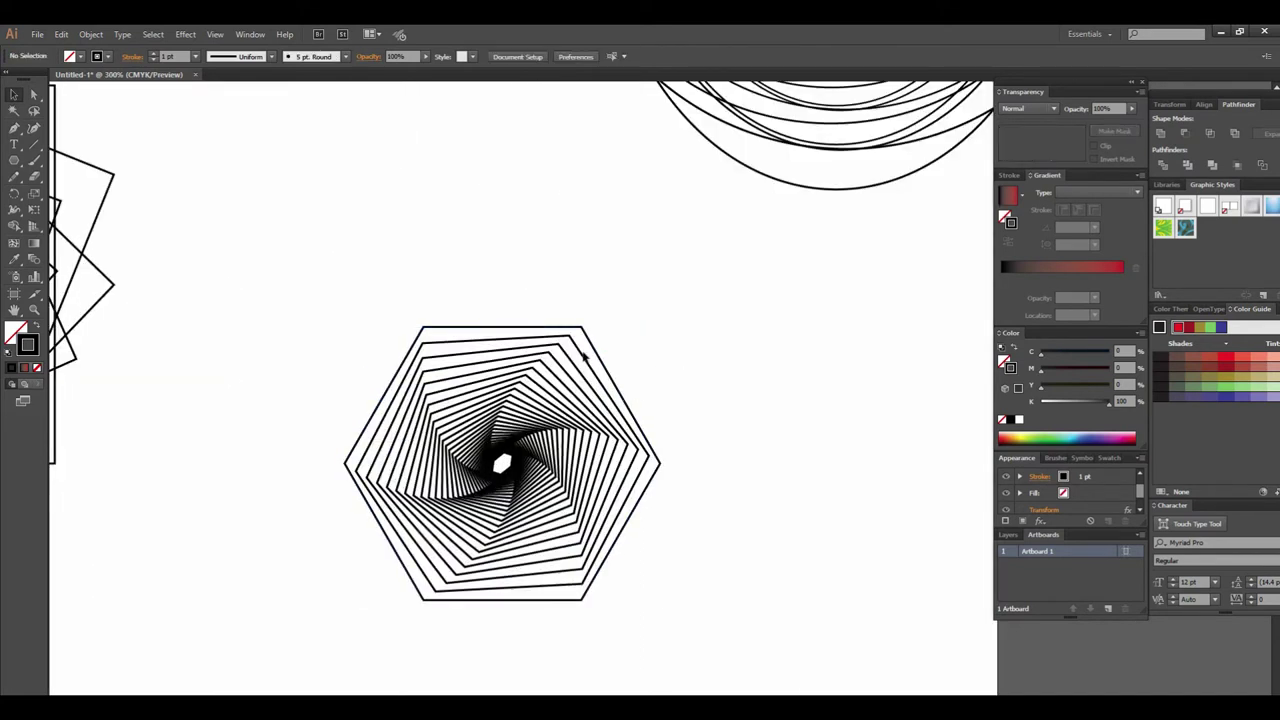
click(584, 358)
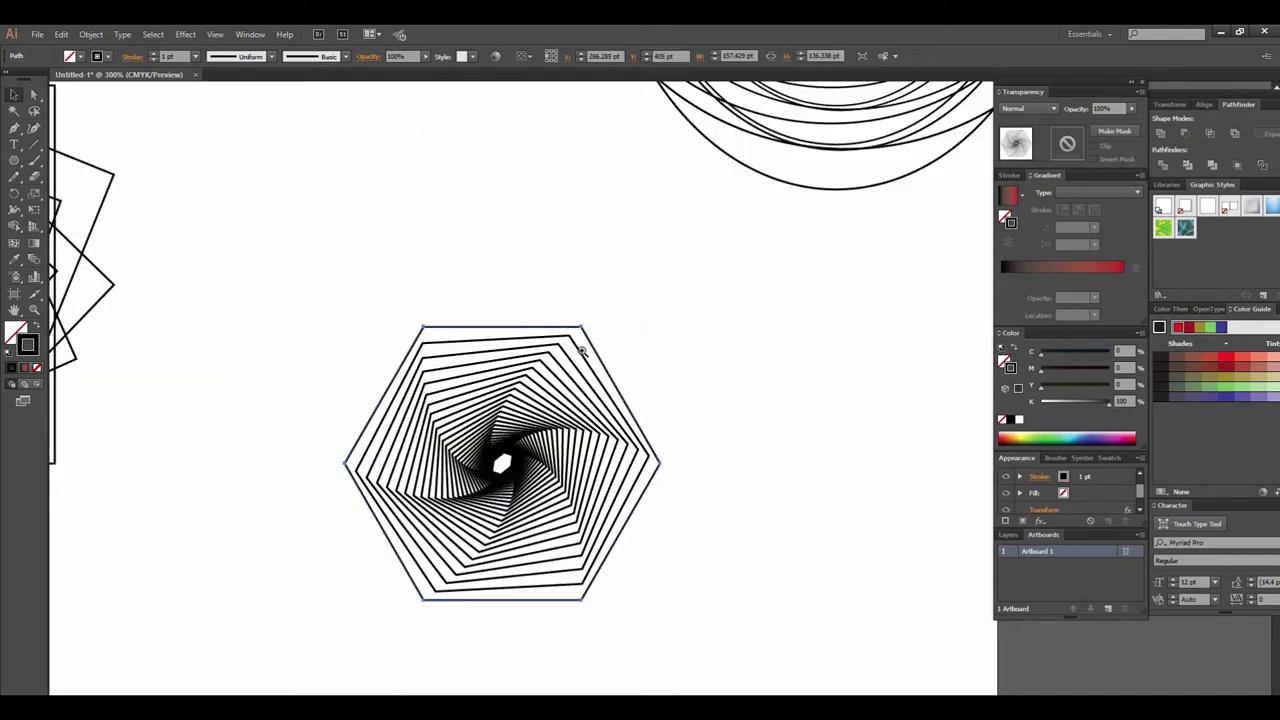
Drag a live-corner widget inward to round the hexagon spiral's corners to about 26.08 pt
key(ctrl+plus)
click(33, 94)
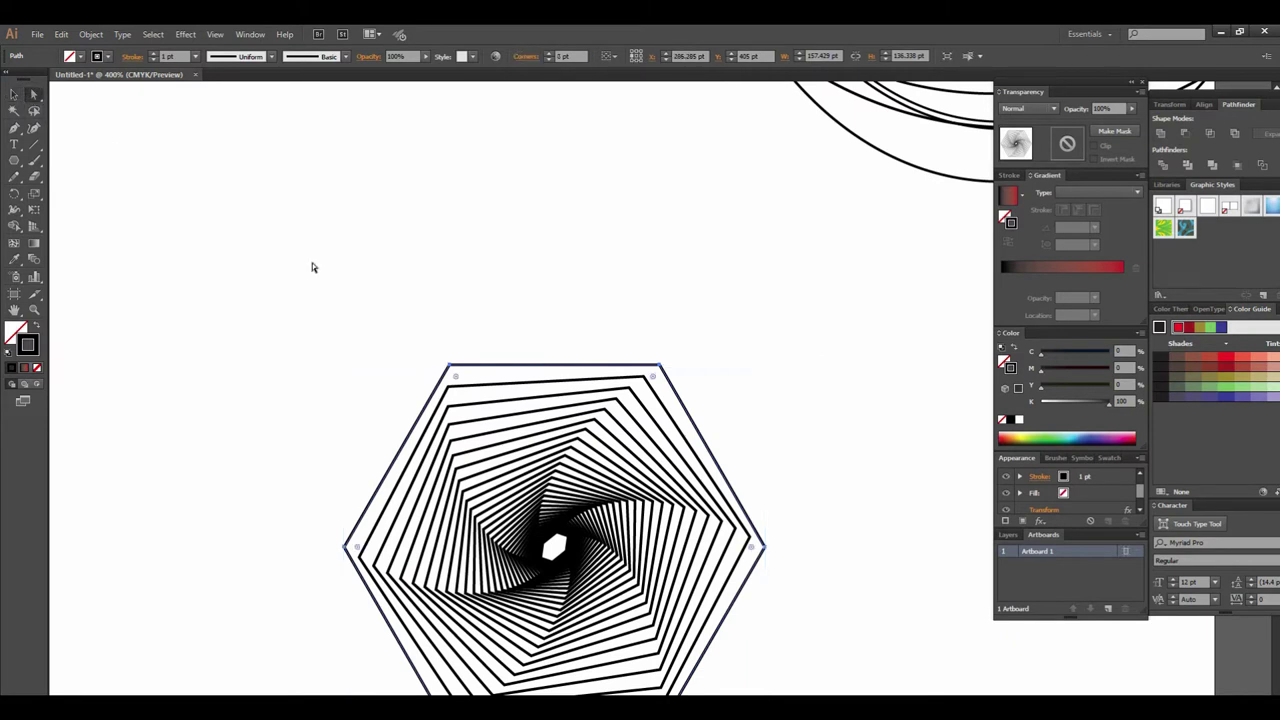
drag(455, 378, 500, 435)
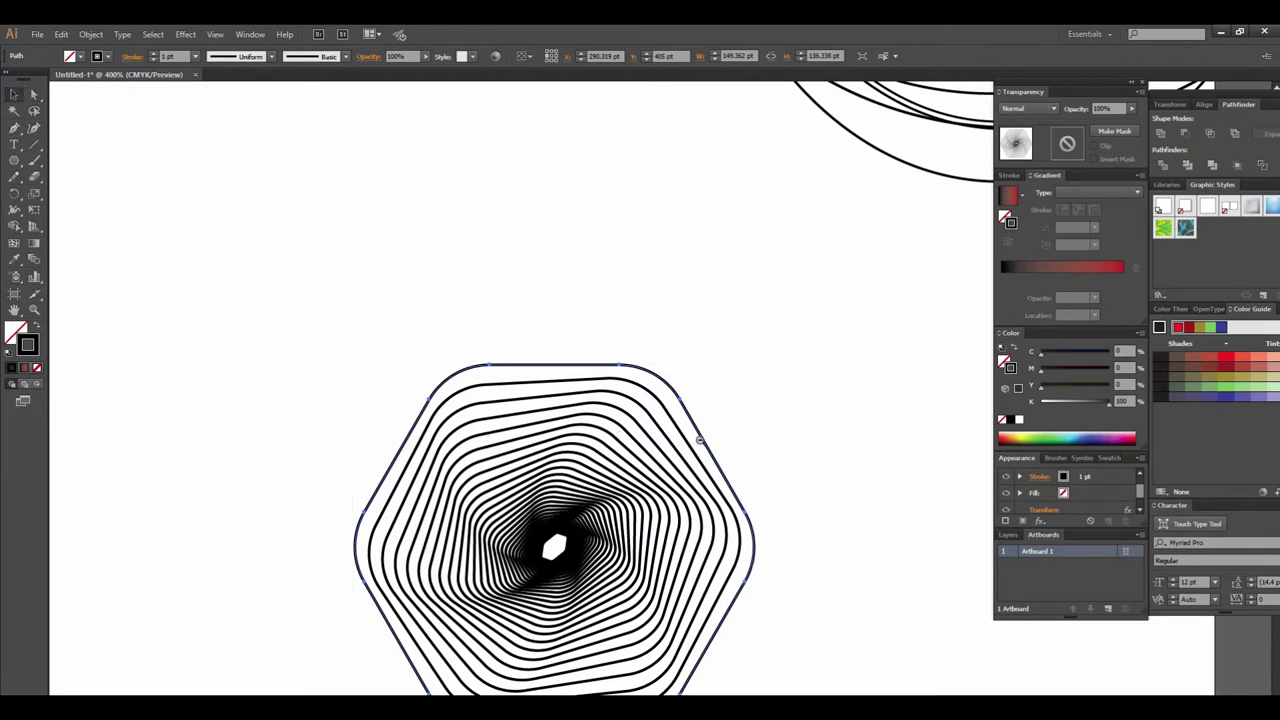
alt+click(700, 440)
alt+click(700, 440)
scroll(491, 286, up, 5)
click(523, 343)
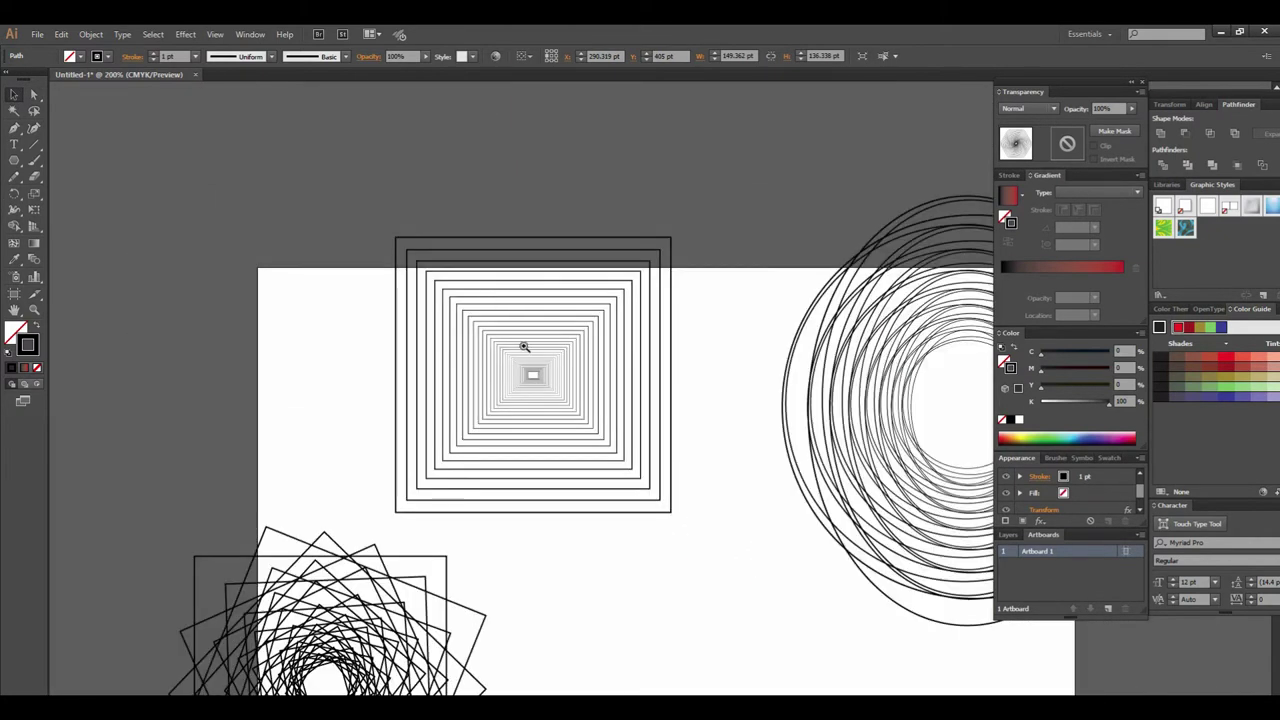
Select the nested squares, drag a live-corner widget inward to round every corner, then deselect
click(586, 320)
key(ctrl+shift+a)
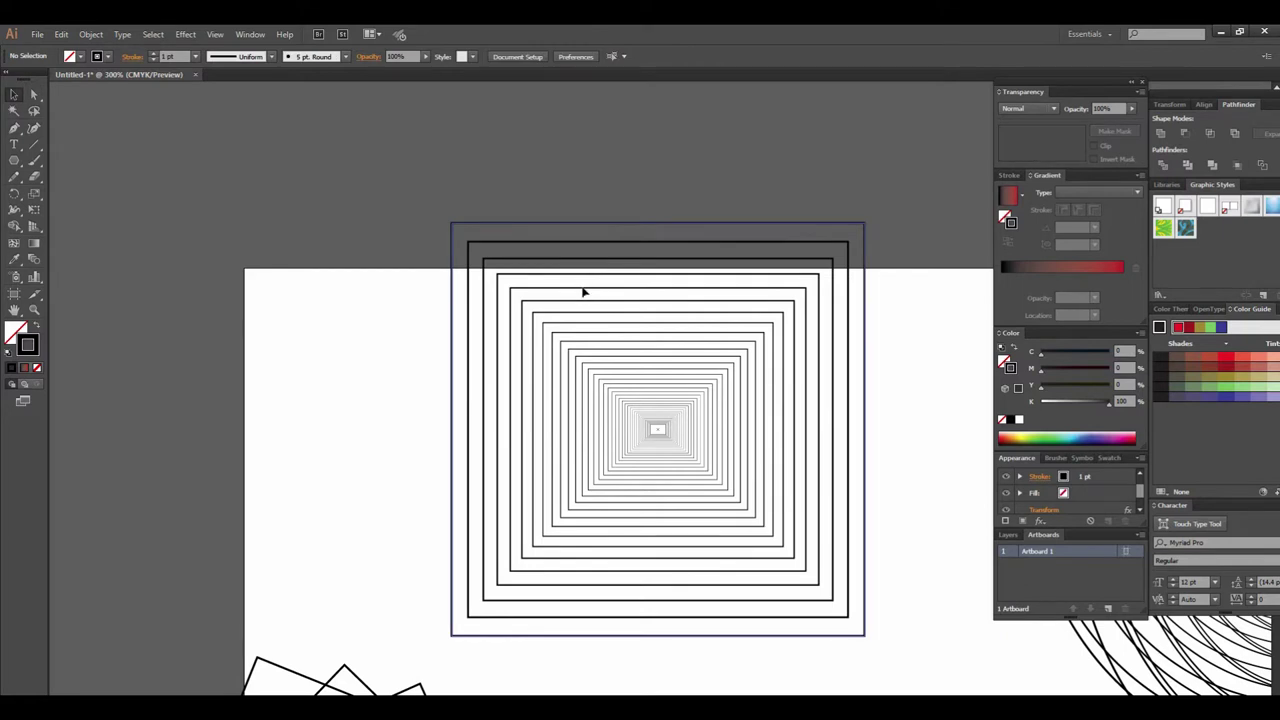
click(584, 292)
scroll(400, 280, right, 3)
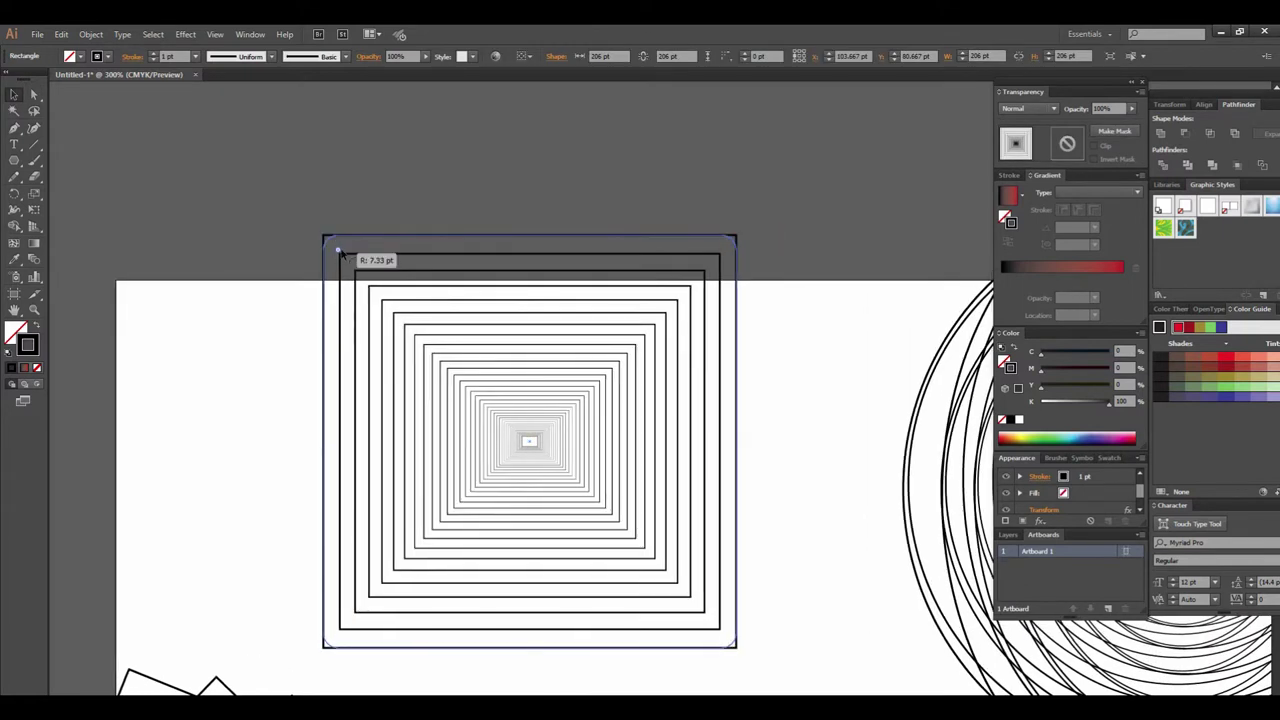
drag(334, 249, 356, 278)
click(807, 452)
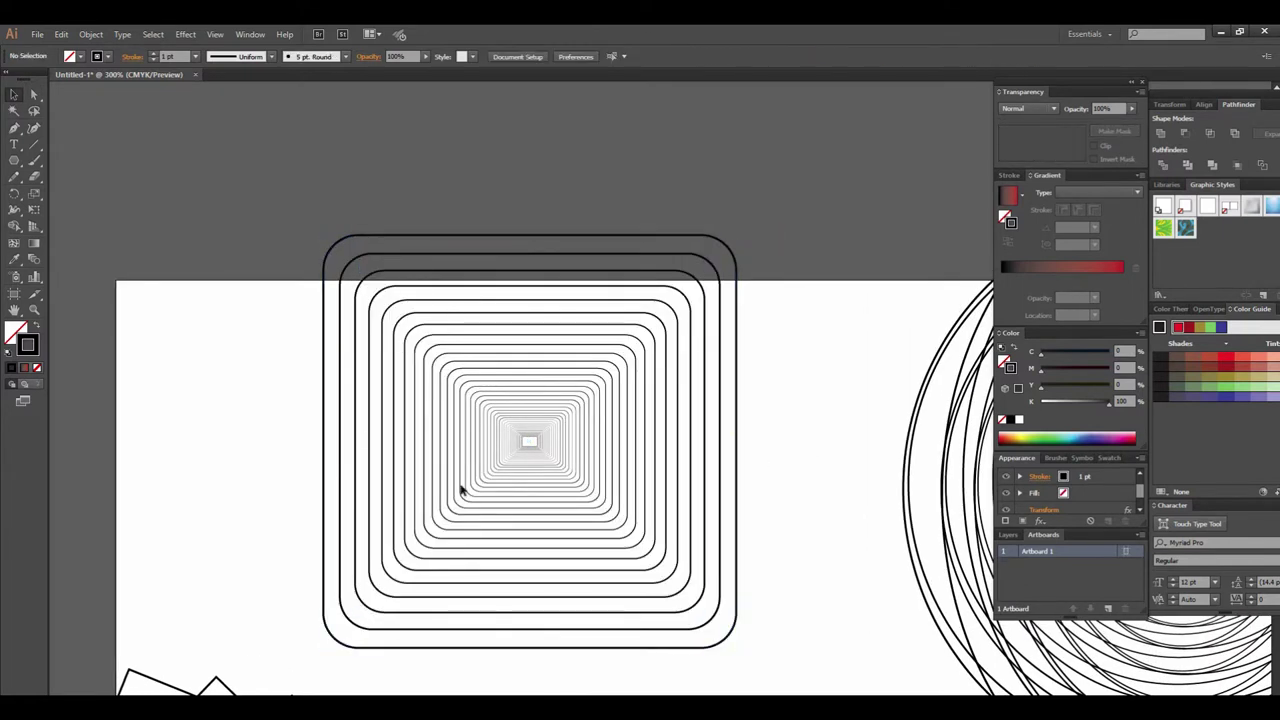
key(ctrl+minus)
key(ctrl+minus)
scroll(410, 332, down, 5)
key(ctrl+plus)
key(ctrl+plus)
key(ctrl+plus)
scroll(608, 424, up, 2)
scroll(608, 424, right, 3)
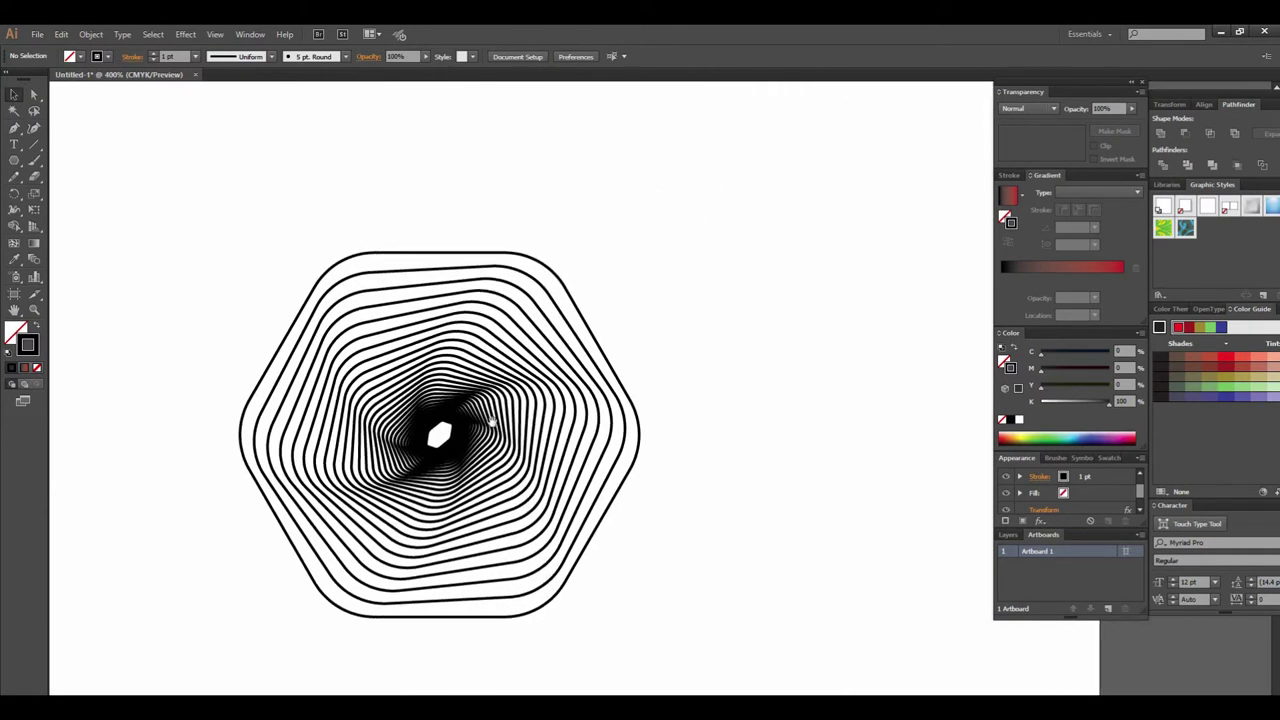
click(13, 94)
drag(245, 193, 729, 643)
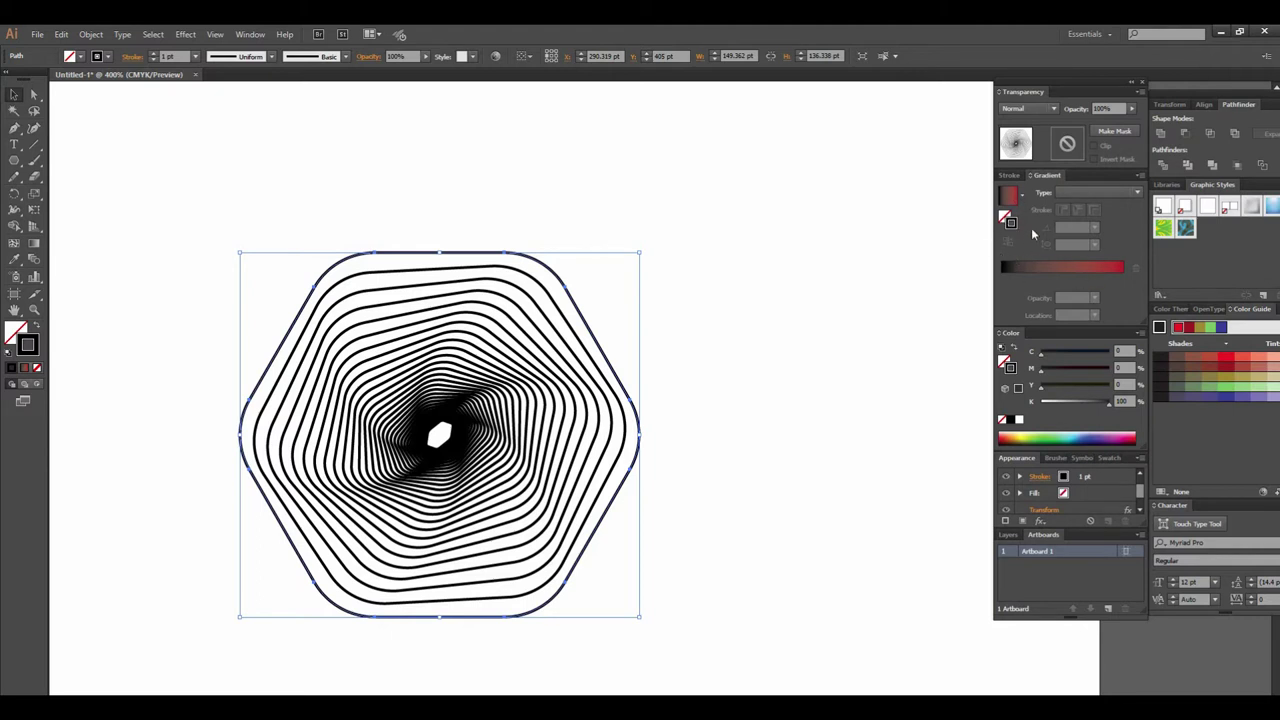
click(250, 34)
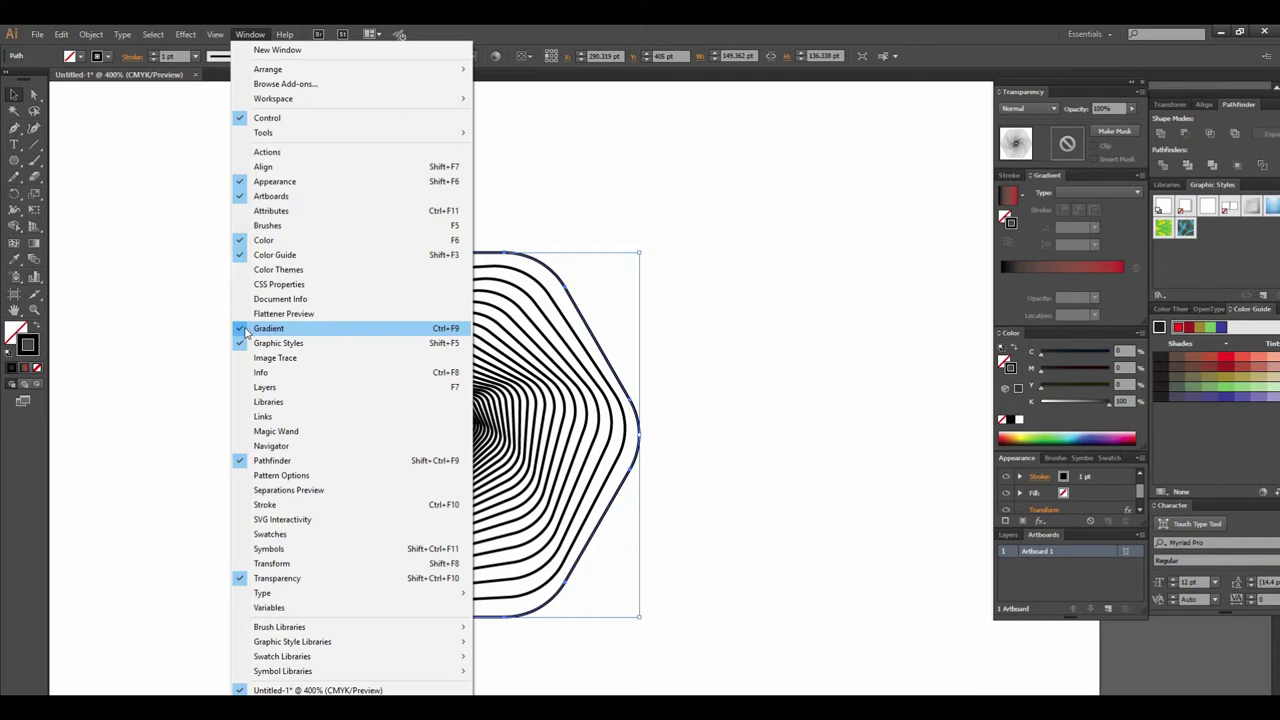
click(883, 292)
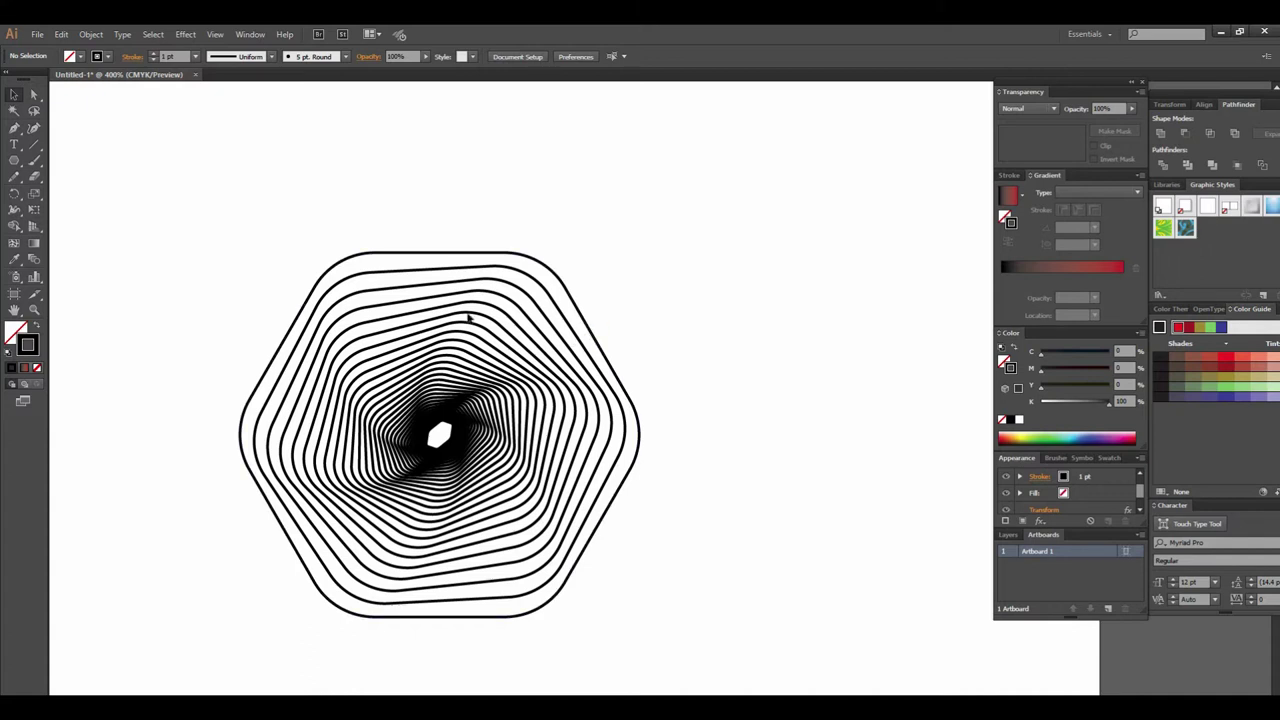
Apply a gradient to the hexagon spiral's strokes and try turning its red end stop cyan
click(546, 399)
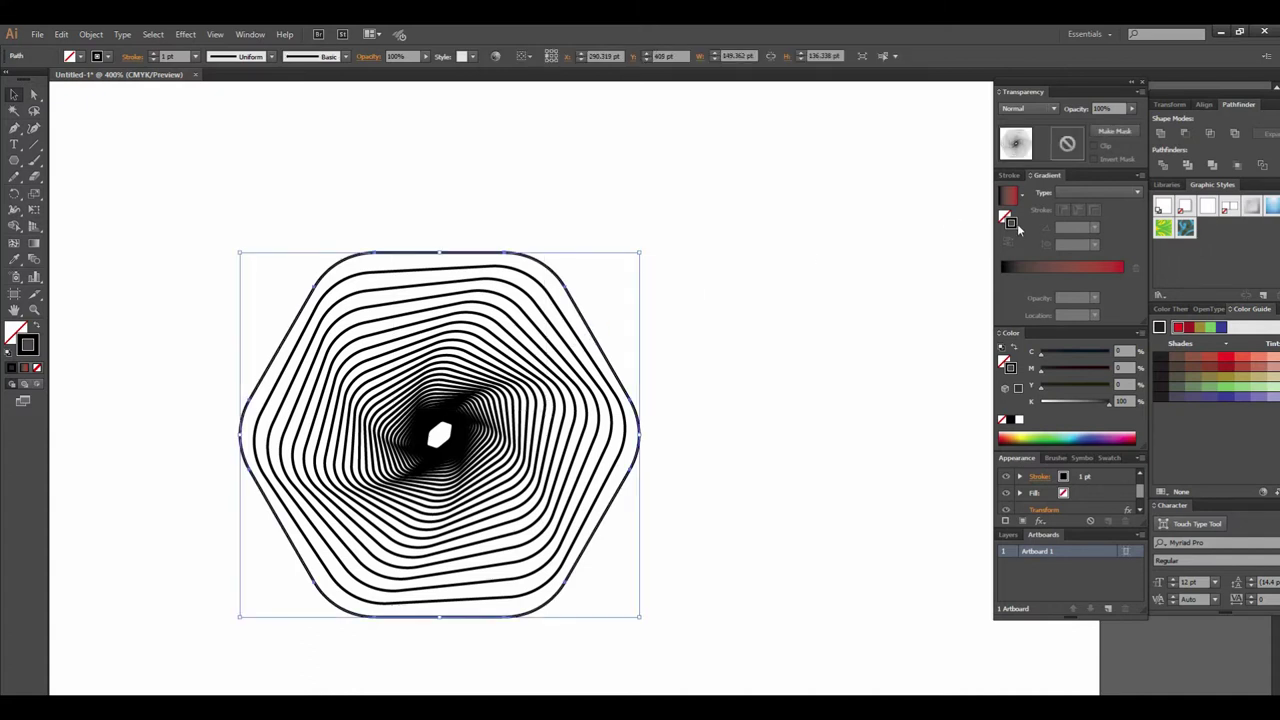
click(1046, 268)
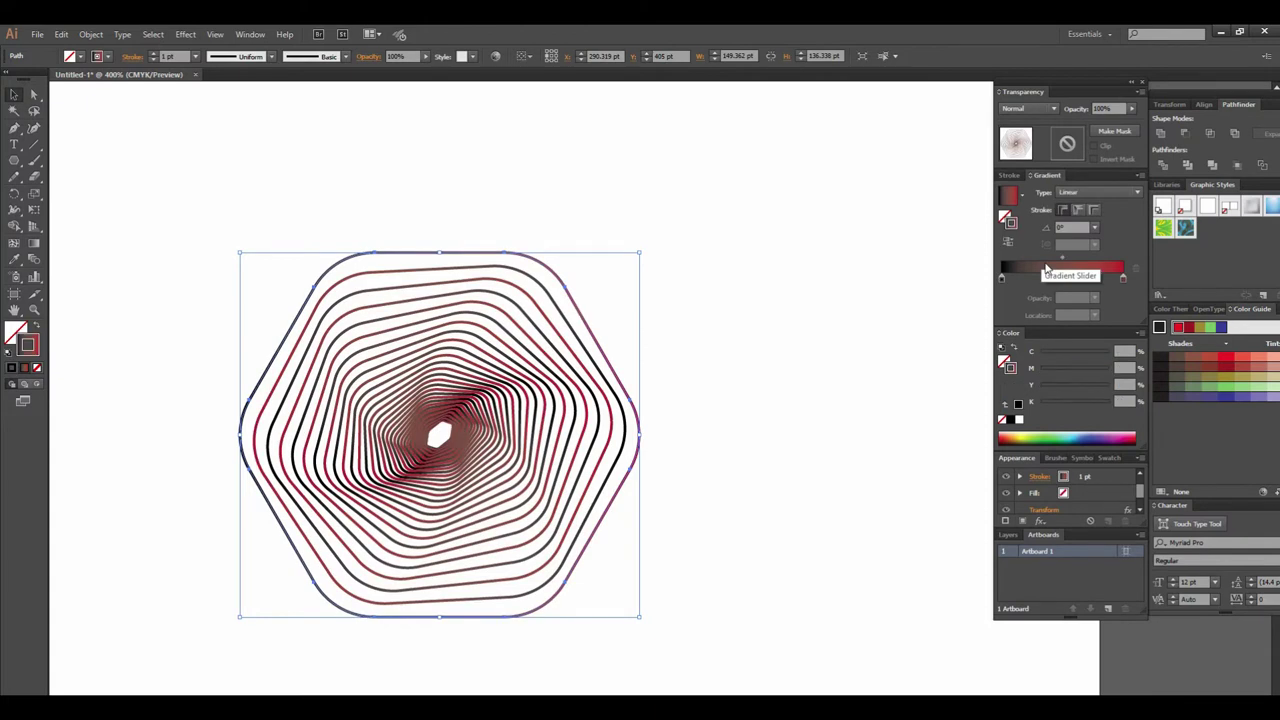
click(767, 399)
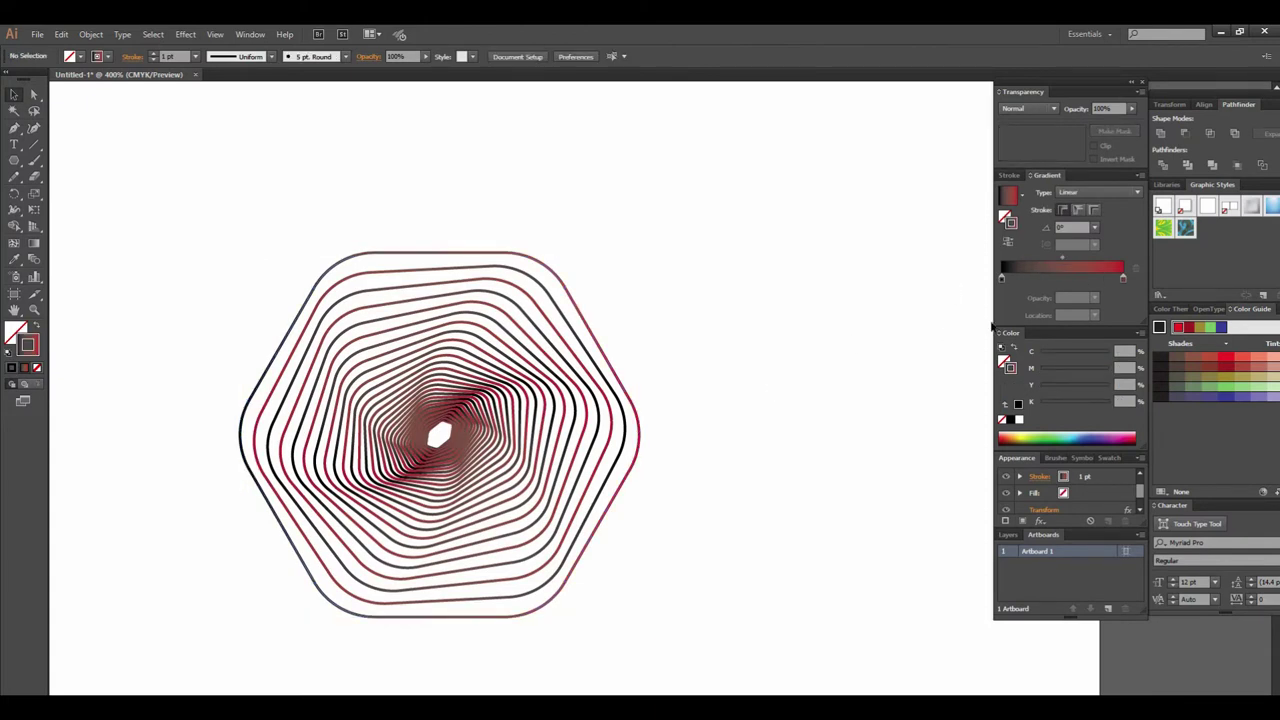
double_click(1125, 281)
click(1016, 323)
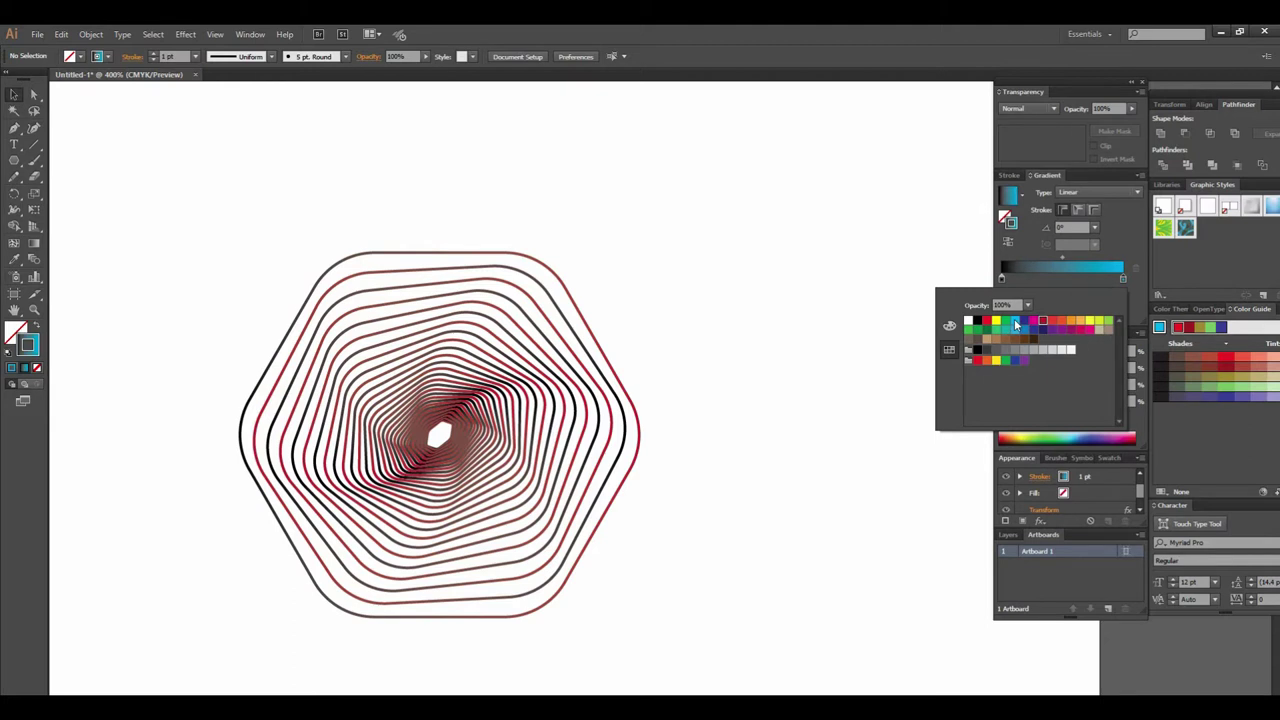
Reselect the hexagon spiral and change its gradient's red end stop to cyan
drag(644, 320, 549, 538)
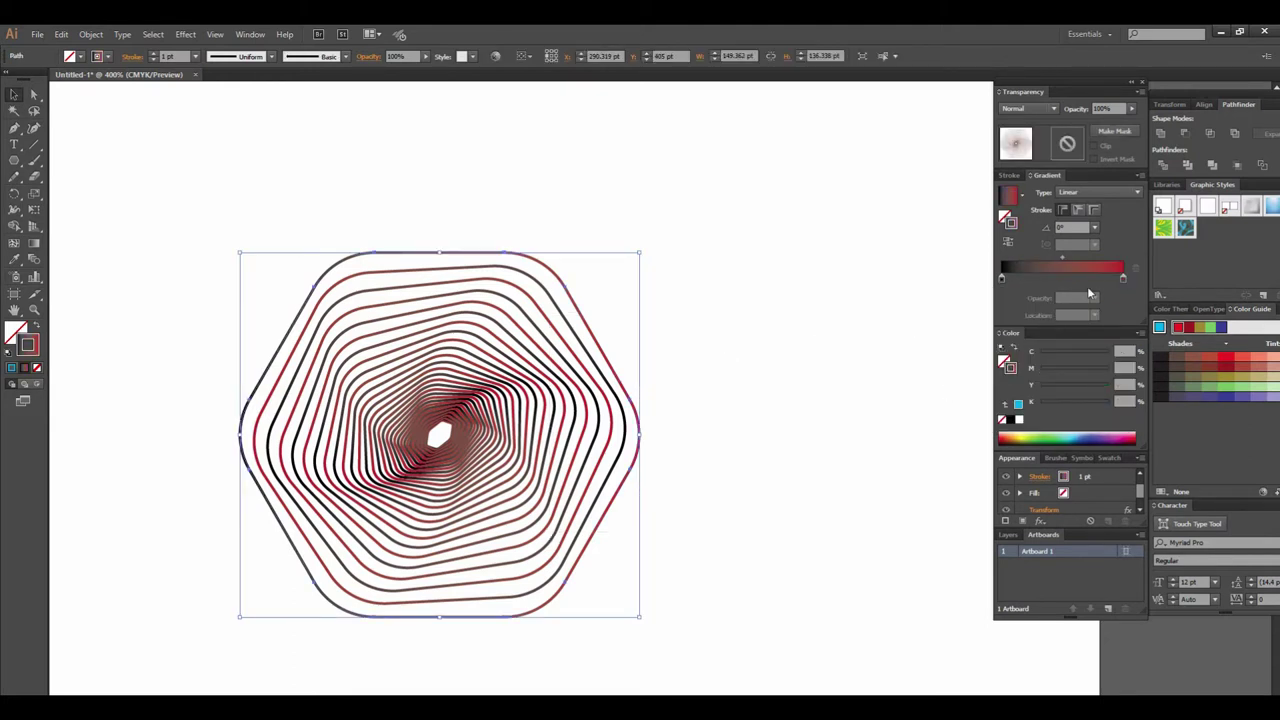
double_click(1125, 281)
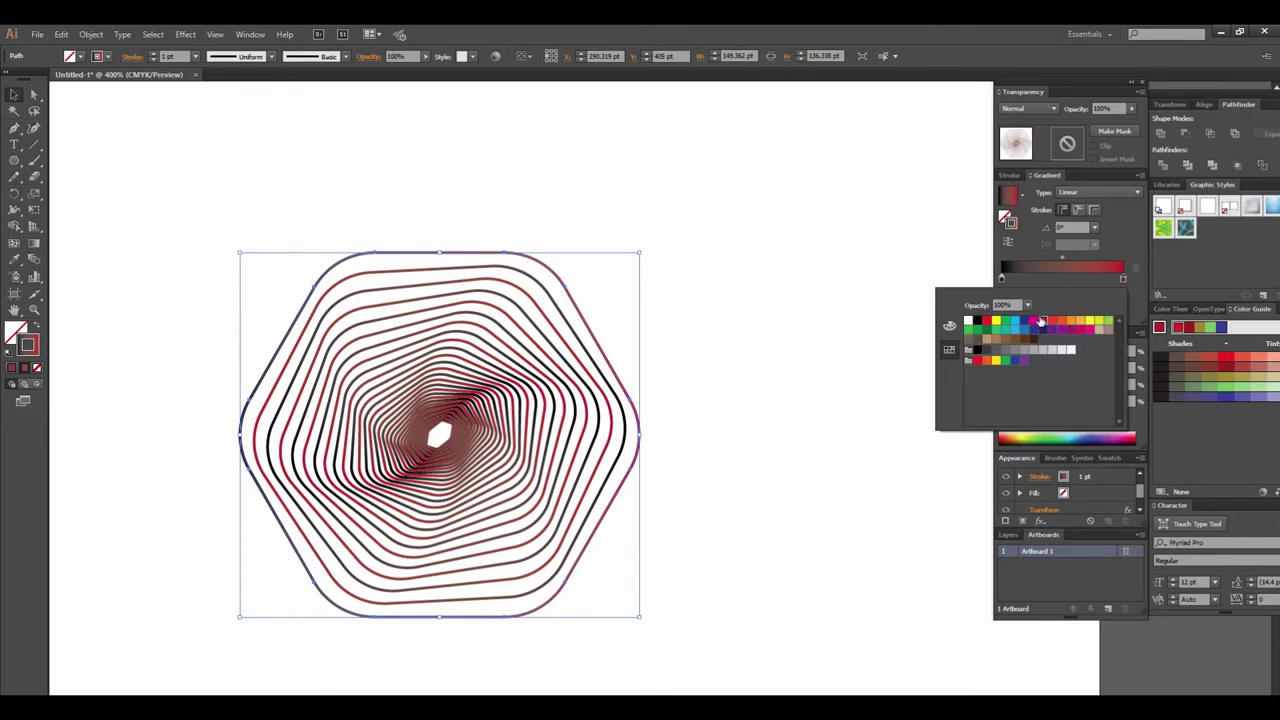
click(1015, 322)
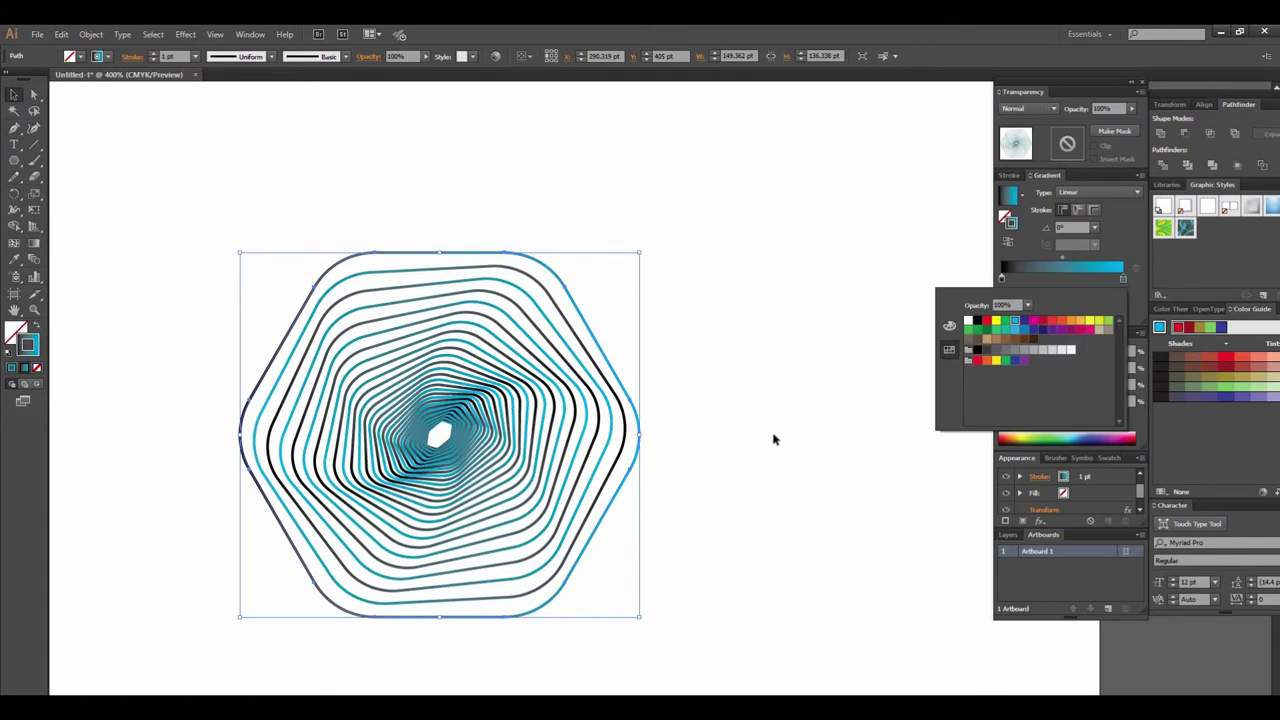
key(Escape)
Drag the gradient midpoint left so more cyan shows in the spiral
click(1058, 260)
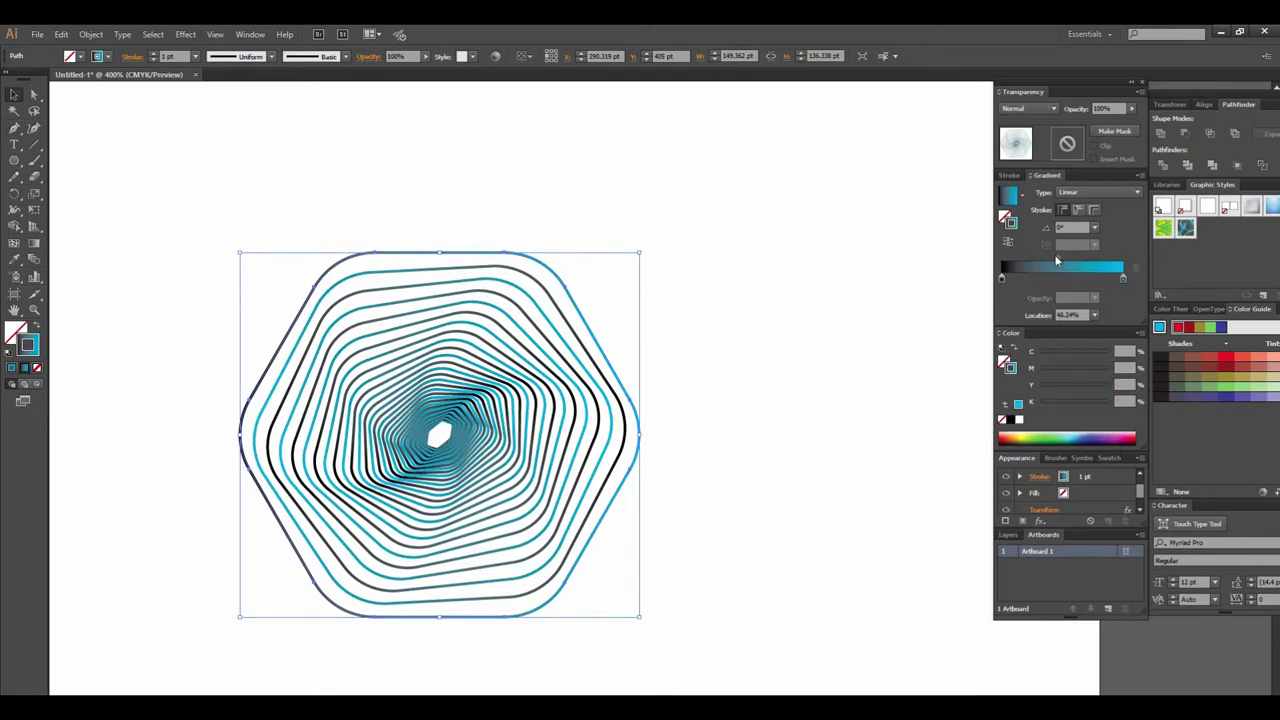
drag(1047, 255, 1044, 255)
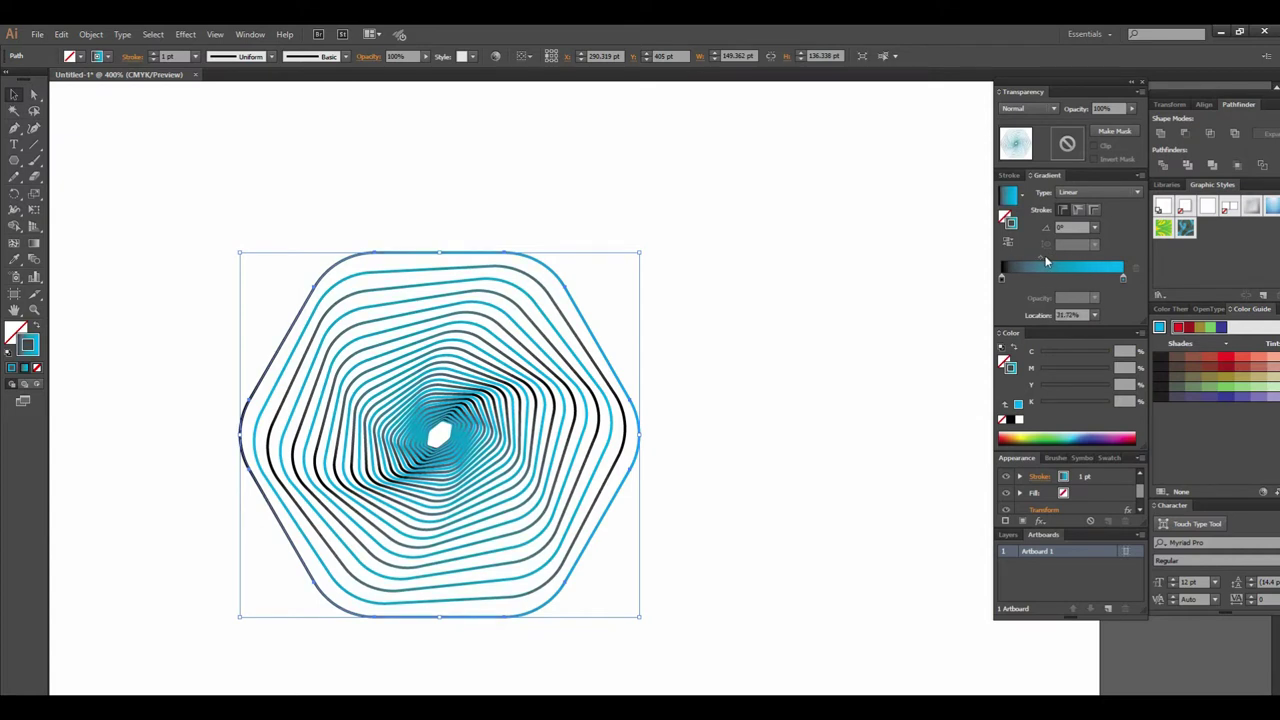
click(786, 401)
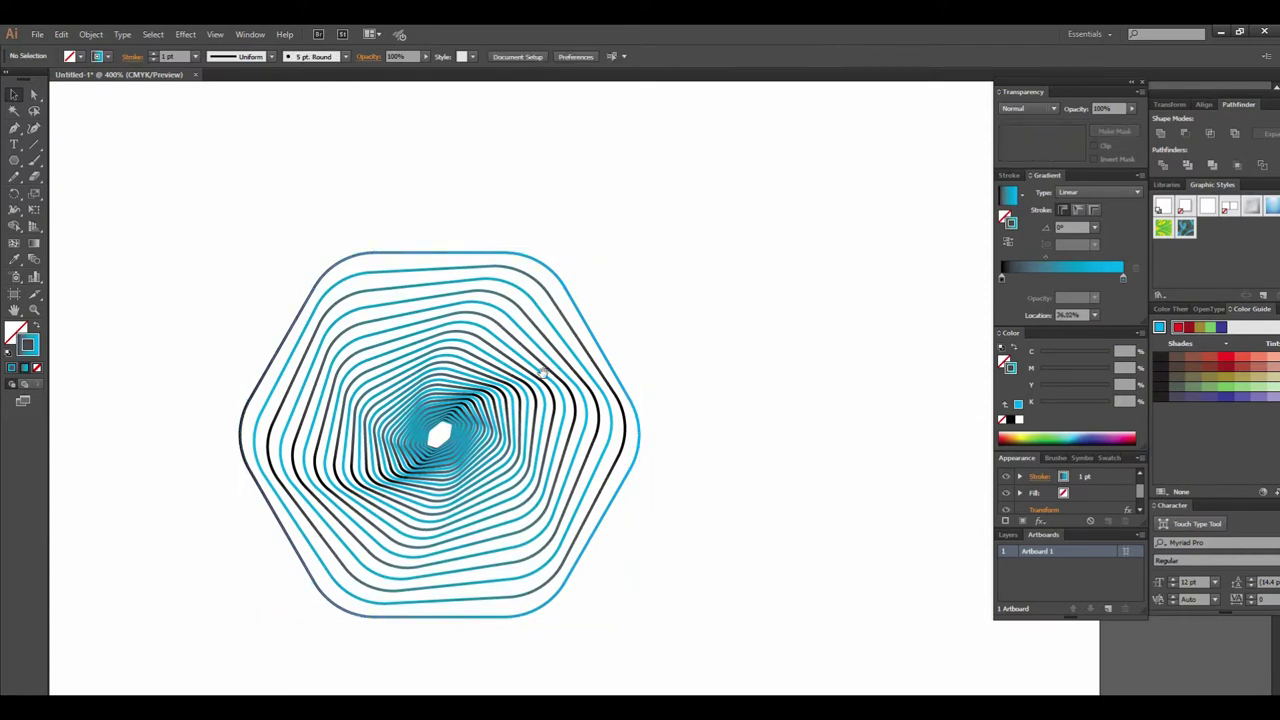
key(ctrl+minus)
key(ctrl+minus)
key(ctrl+minus)
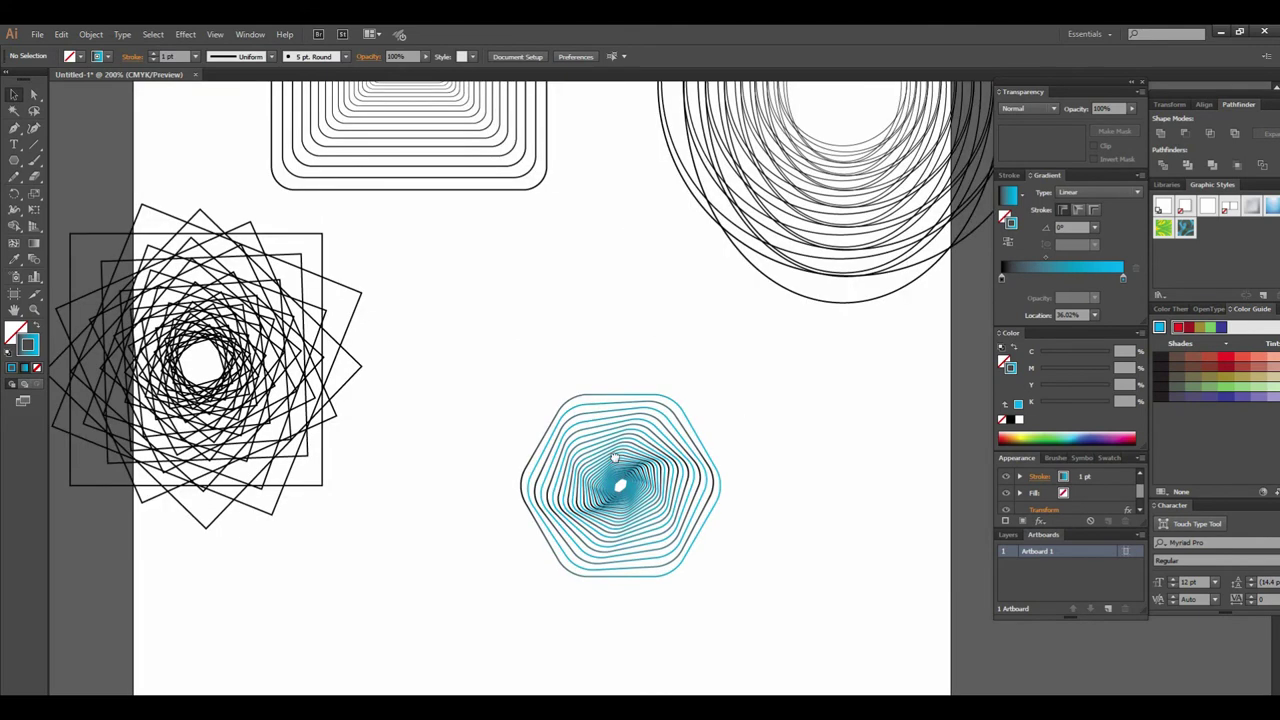
Select the rotated squares and round every square's corners with the live-corner widget
key(ctrl+plus)
drag(629, 486, 753, 465)
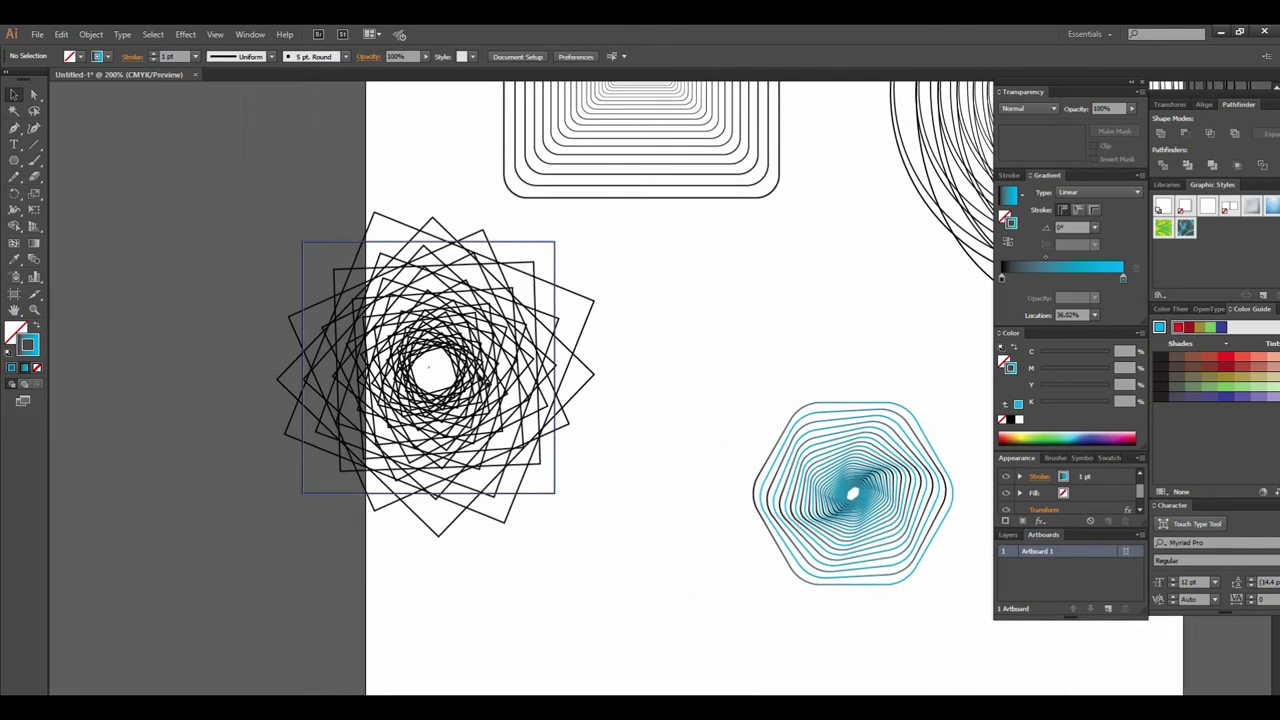
click(556, 372)
key(ctrl+plus)
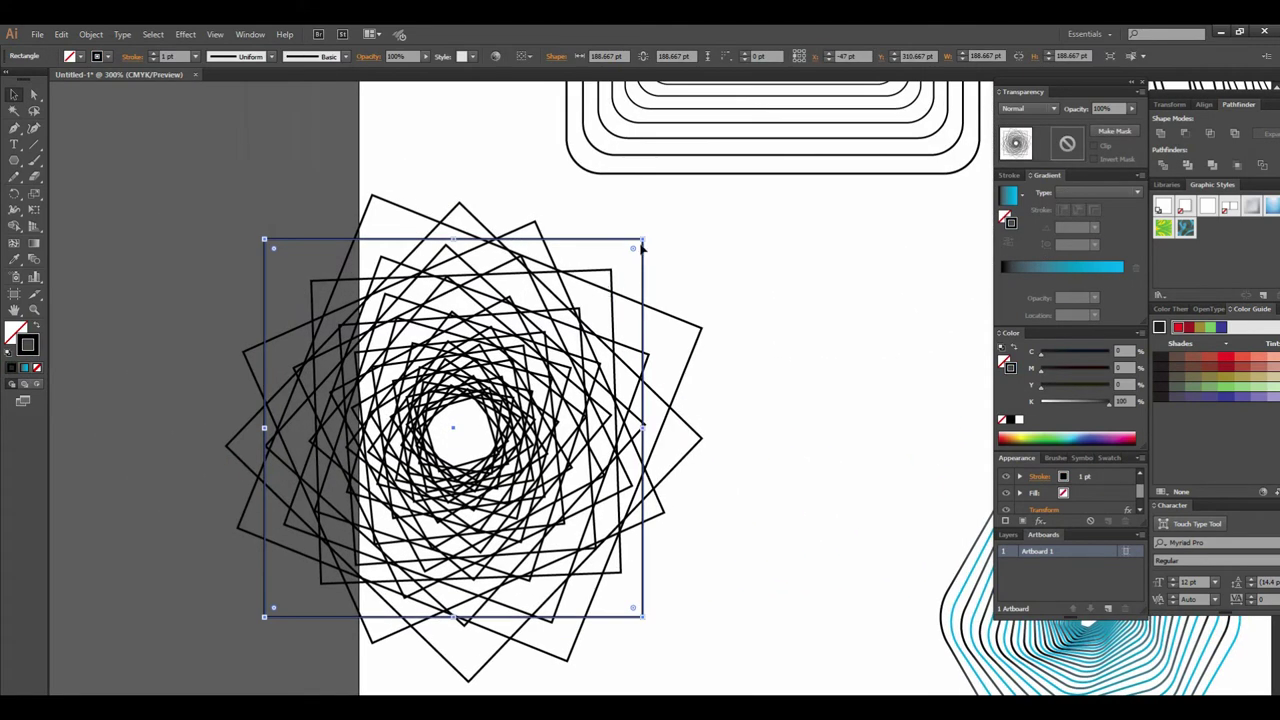
drag(636, 250, 612, 296)
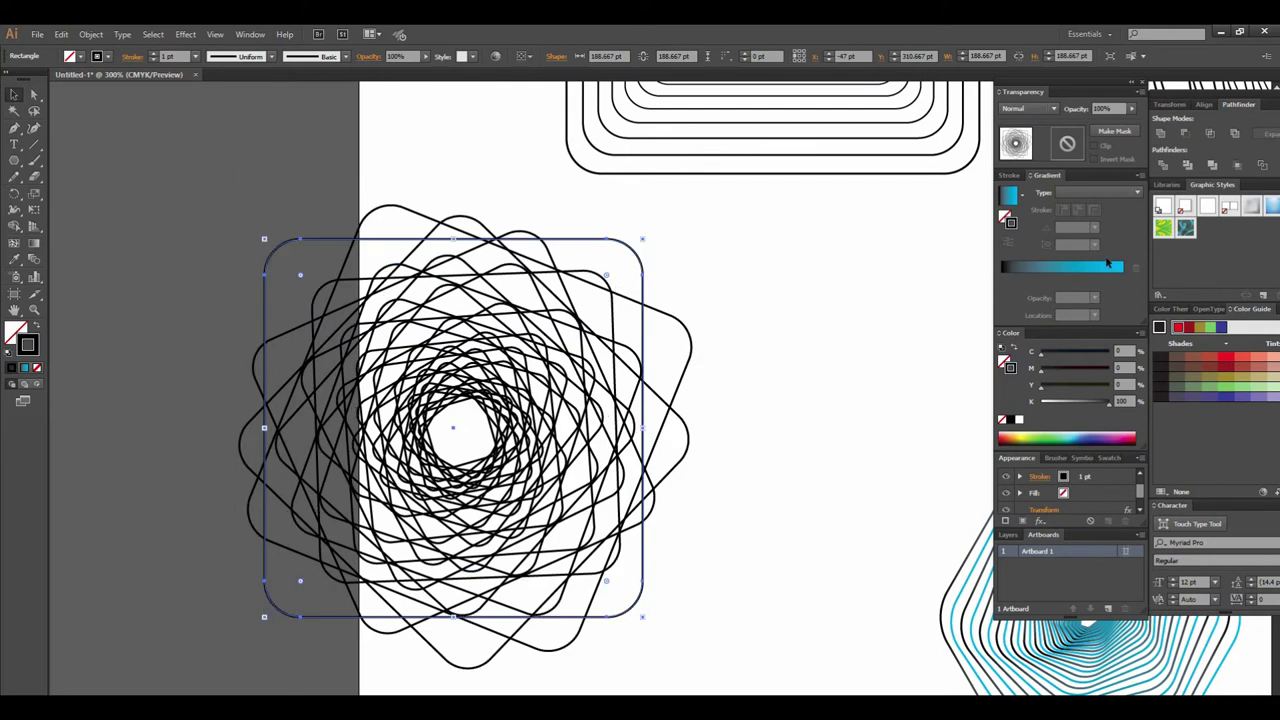
Give the squares' strokes a gradient with a red left stop and a yellow right stop
click(1096, 272)
click(1003, 280)
double_click(1003, 280)
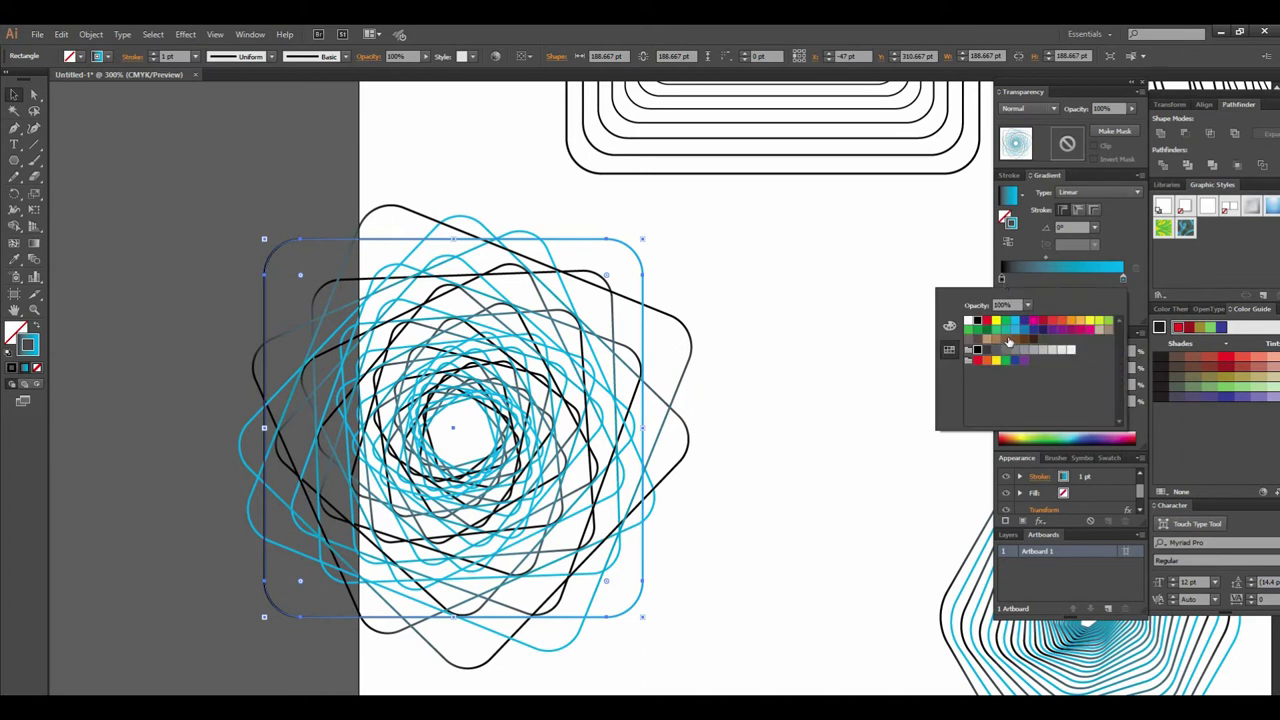
click(977, 361)
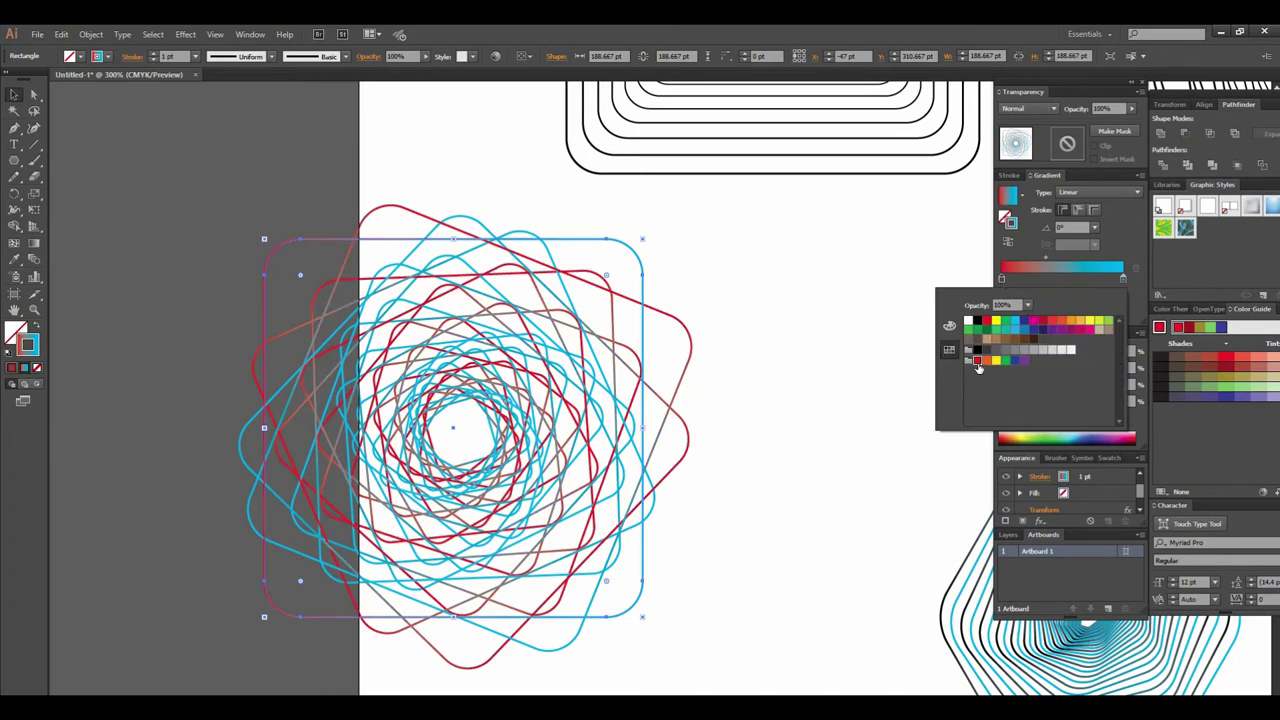
click(1123, 280)
double_click(1123, 280)
click(1089, 322)
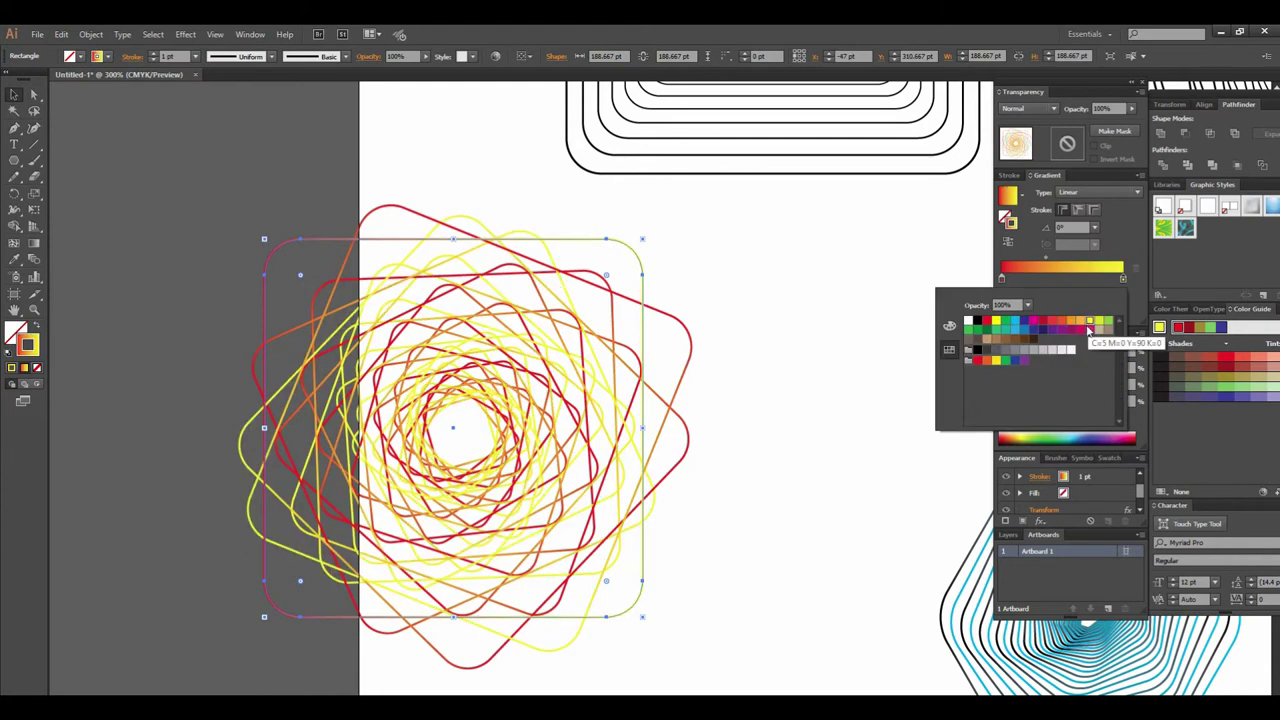
click(1047, 263)
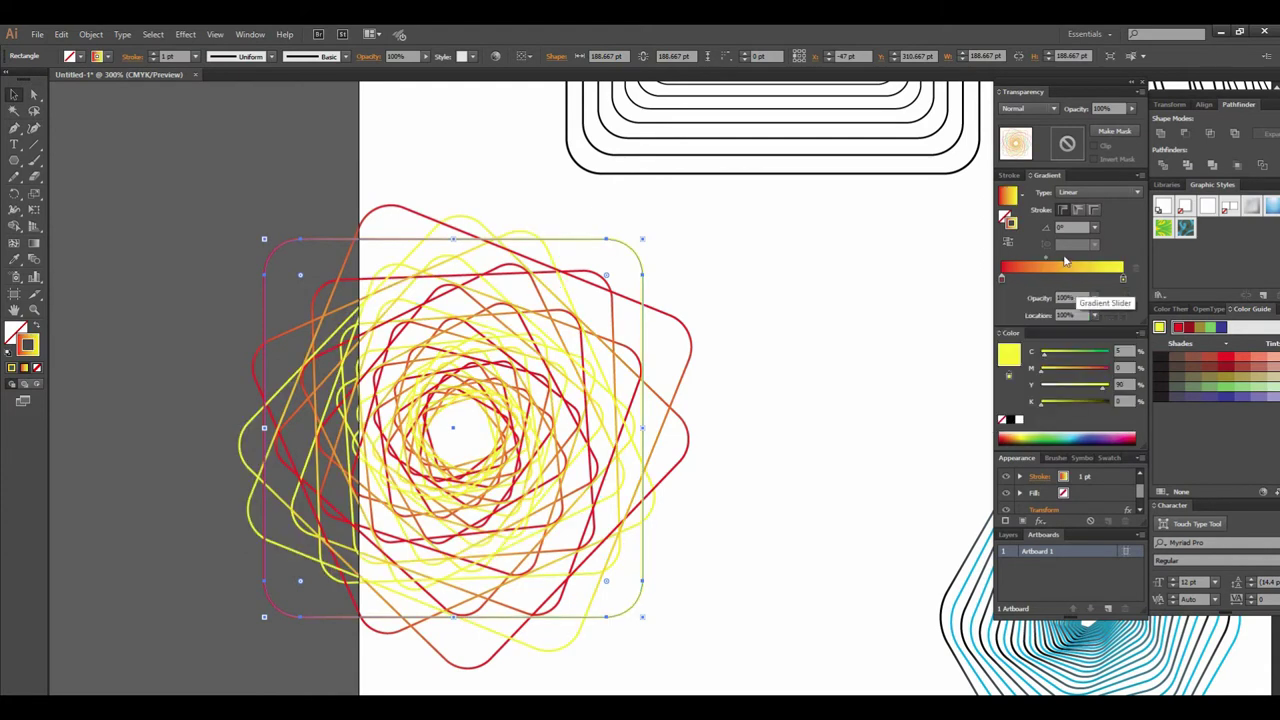
Adjust the gradient midpoint and yellow stop so the strokes lean toward red
drag(1047, 263, 1058, 277)
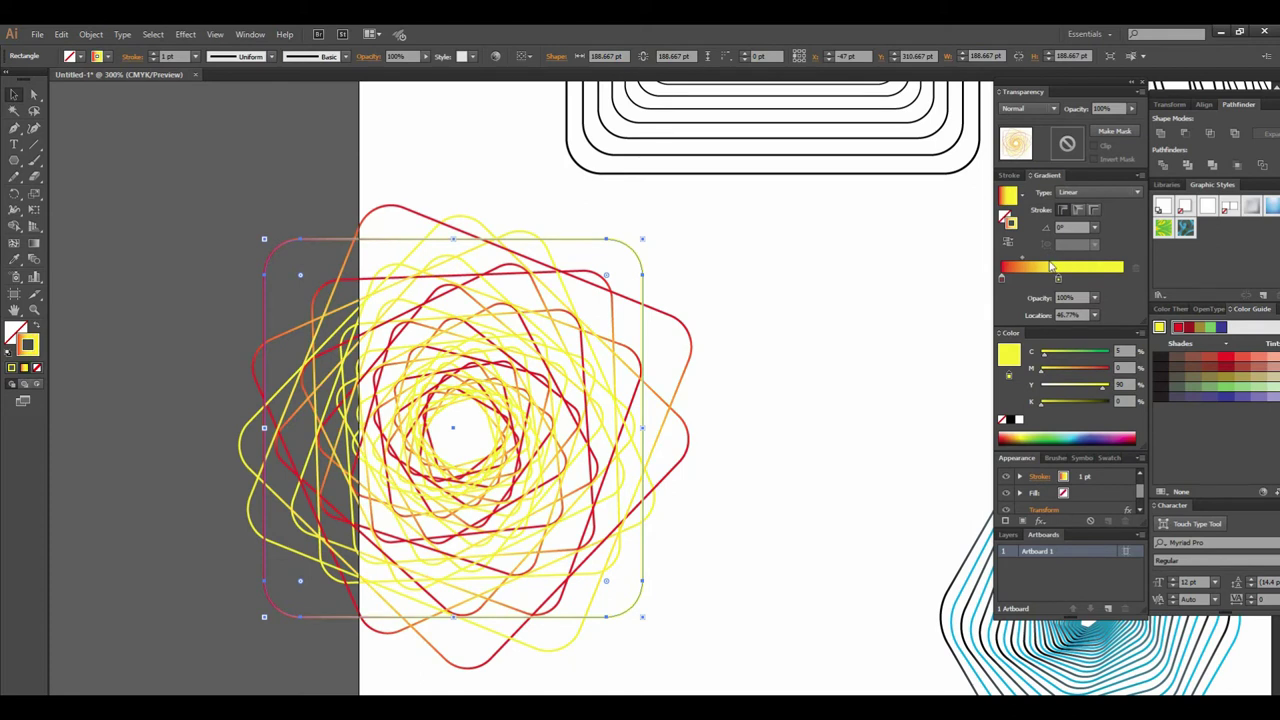
mouse_move(1058, 278)
mouse_down()
mouse_move(1073, 278)
mouse_move(1064, 262)
mouse_up()
click(1037, 257)
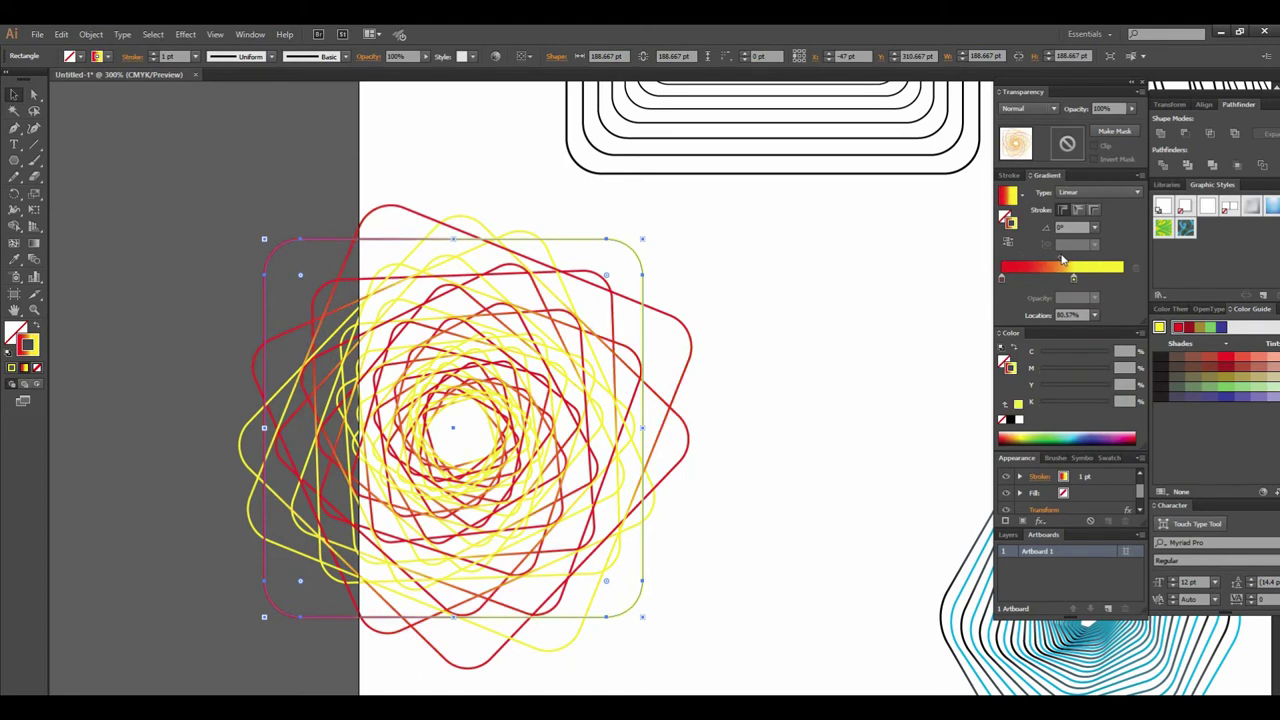
click(740, 443)
scroll(634, 434, down, 1)
scroll(650, 410, up, 1)
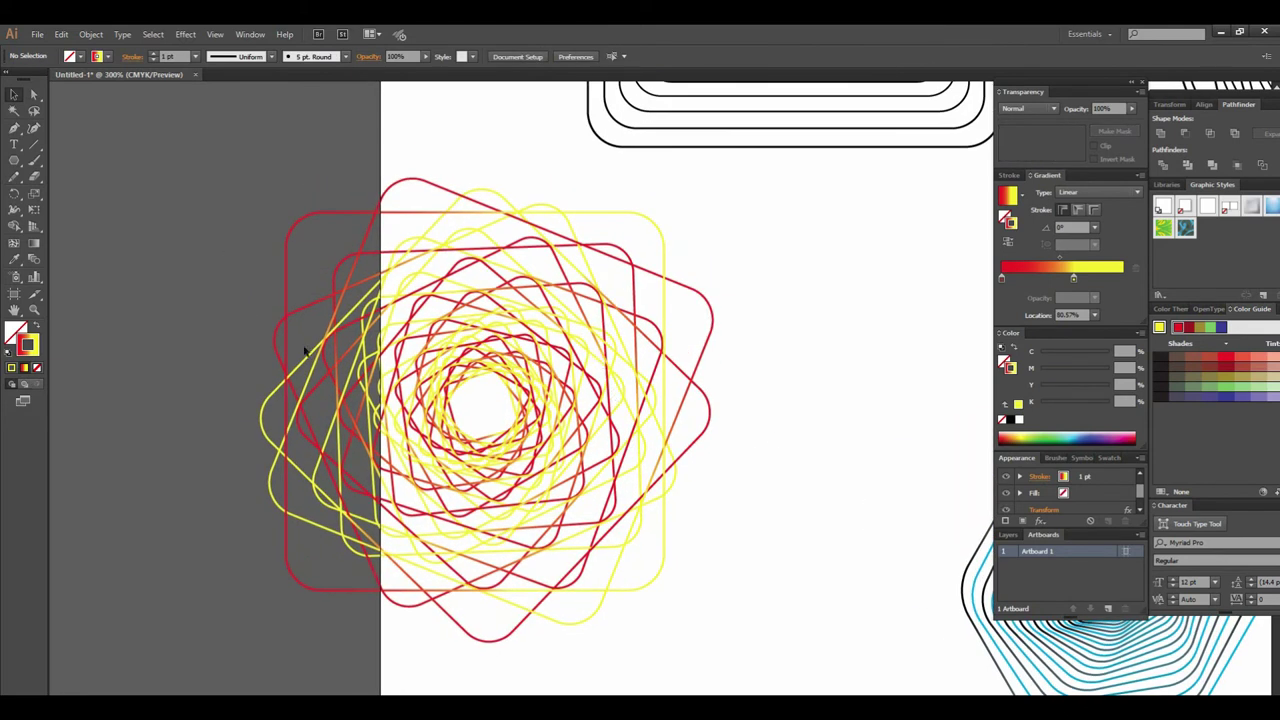
Select the rotated-squares artwork and try editing its gradient directly on the artwork
click(305, 350)
scroll(610, 525, down, 1)
scroll(600, 490, down, 1)
scroll(663, 511, up, 1)
scroll(671, 503, up, 1)
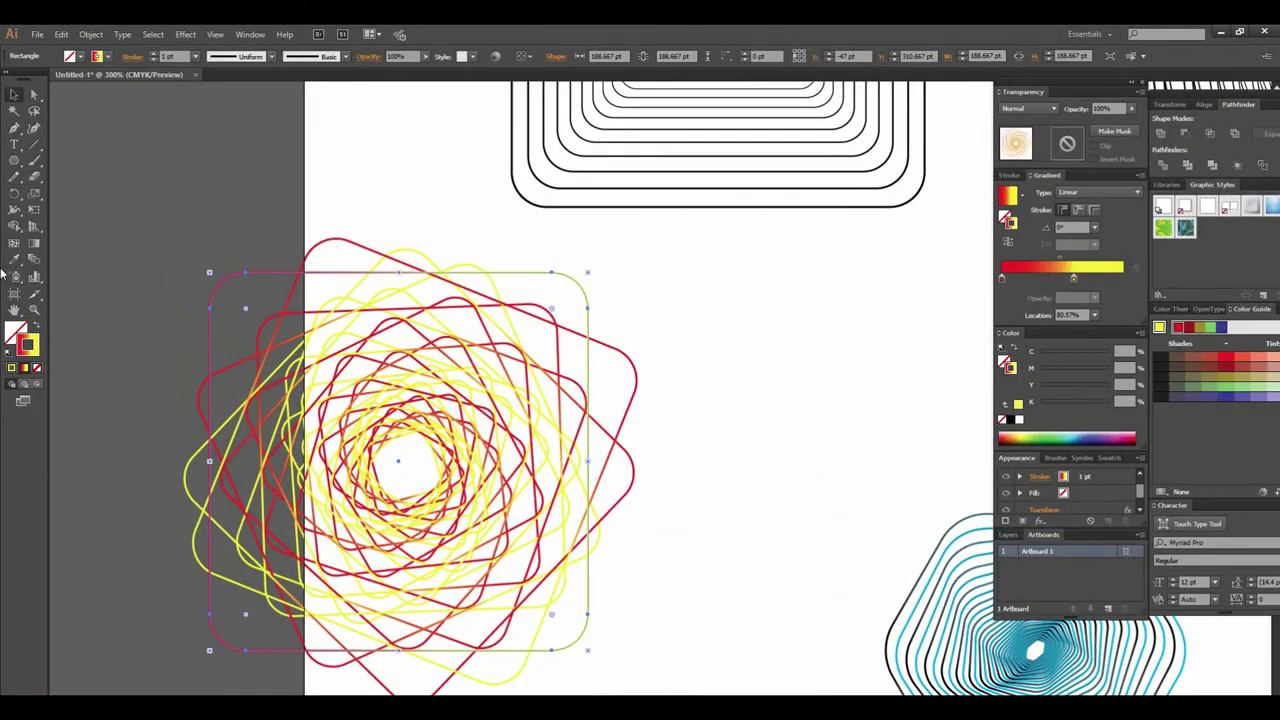
click(34, 243)
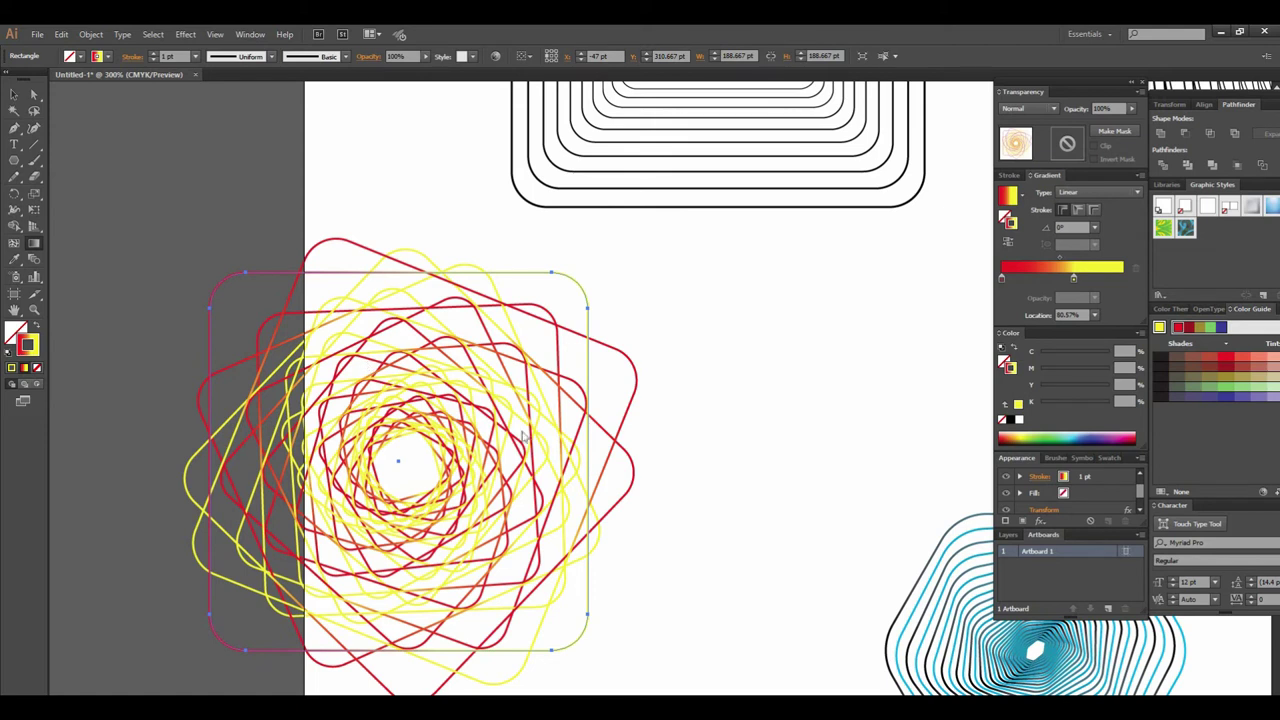
scroll(600, 420, down, 1)
scroll(530, 490, up, 1)
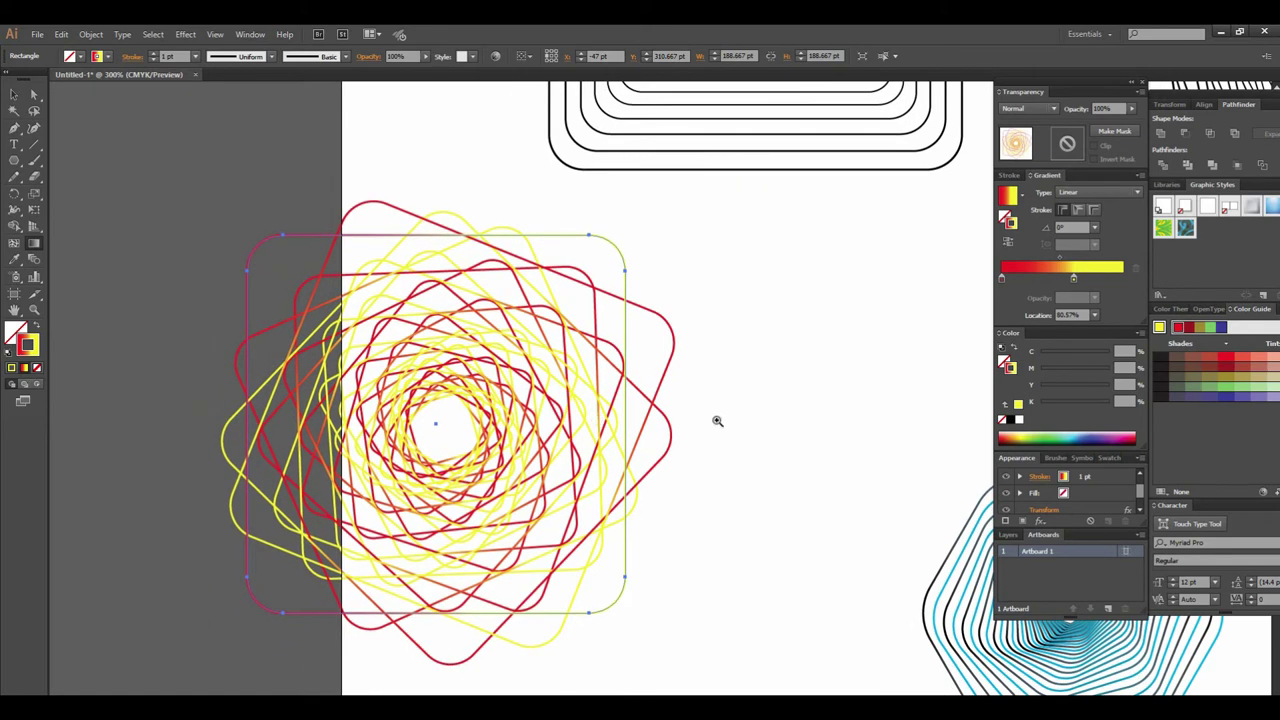
scroll(716, 422, down, 2)
scroll(609, 451, up, 1)
scroll(713, 428, down, 1)
drag(551, 360, 523, 397)
scroll(511, 406, up, 1)
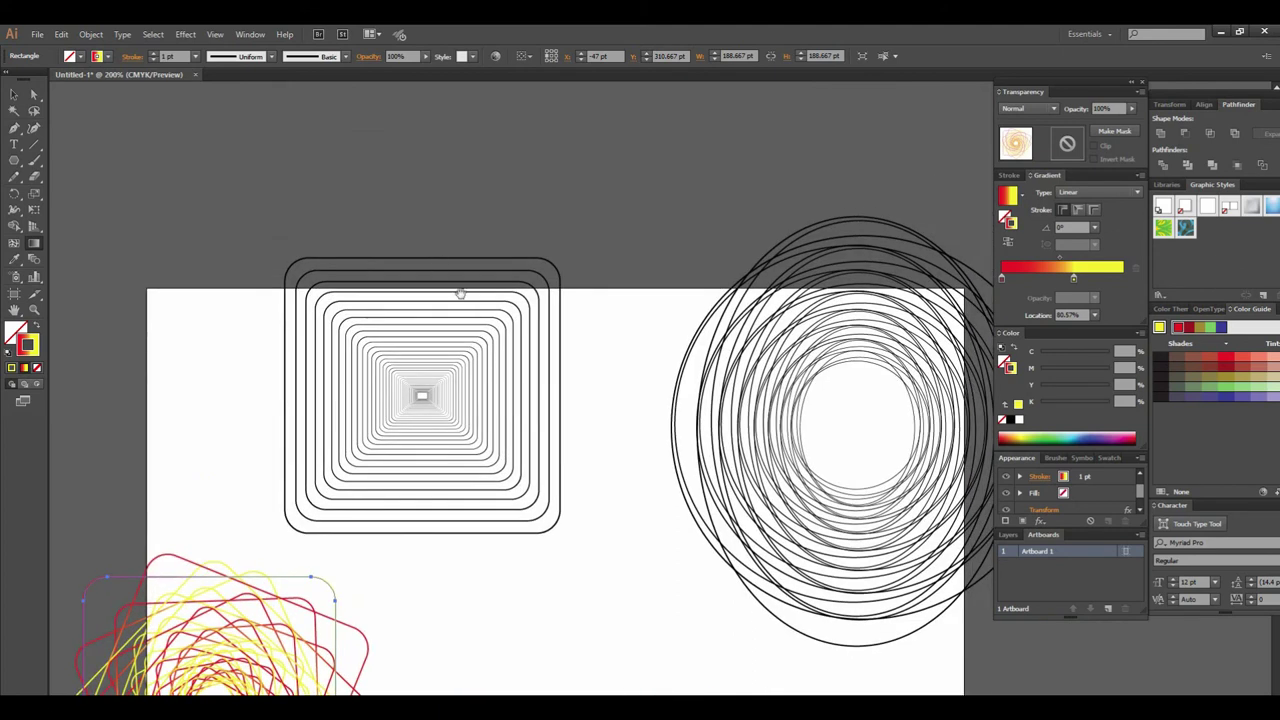
Apply the red-to-yellow gradient to the concentric rounded squares' stroke, then deselect
click(14, 94)
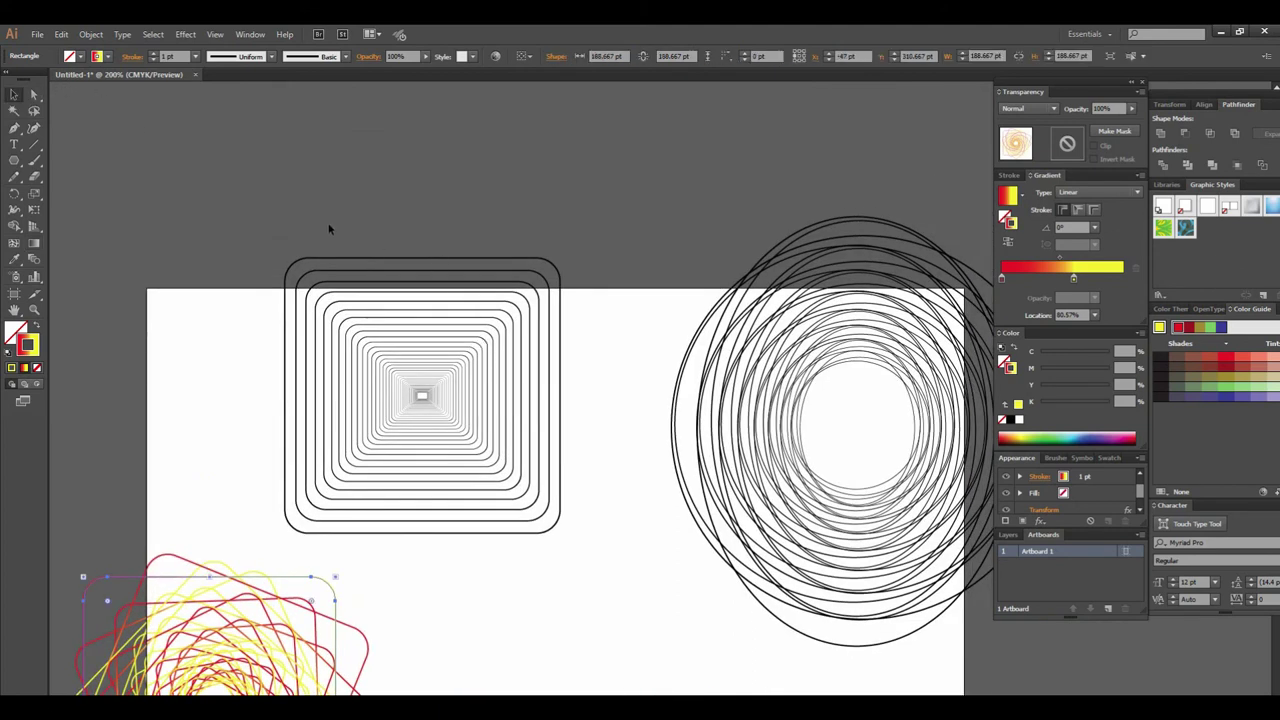
click(470, 384)
click(1055, 271)
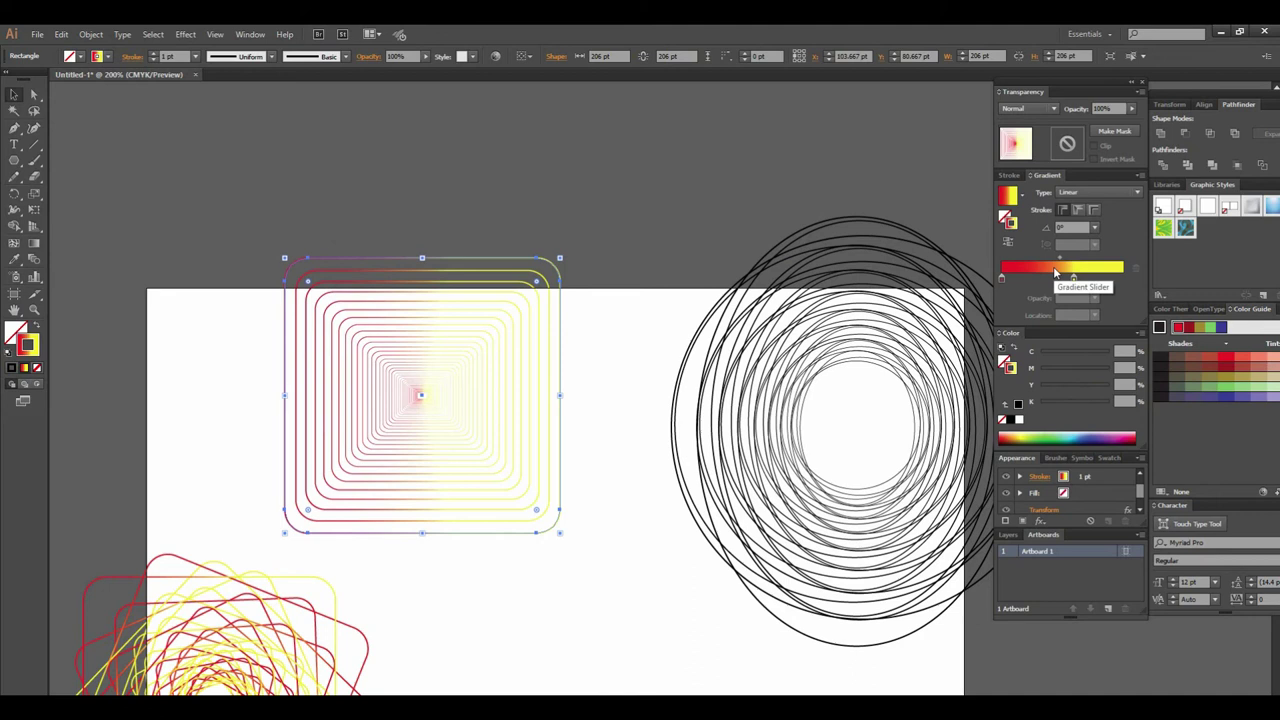
click(516, 588)
scroll(666, 490, down, 2)
mouse_move(780, 414)
mouse_down()
mouse_move(697, 443)
mouse_move(673, 437)
mouse_move(689, 434)
mouse_up()
scroll(634, 451, up, 1)
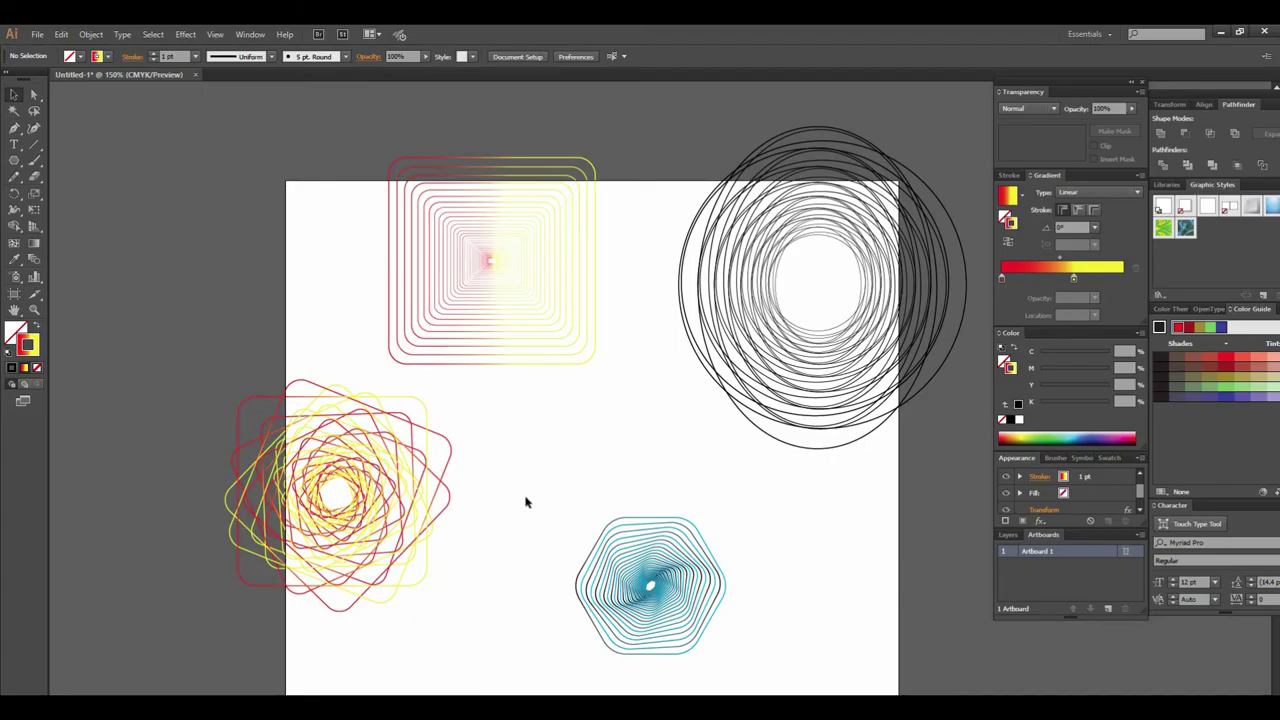
scroll(643, 500, down, 2)
scroll(647, 498, up, 2)
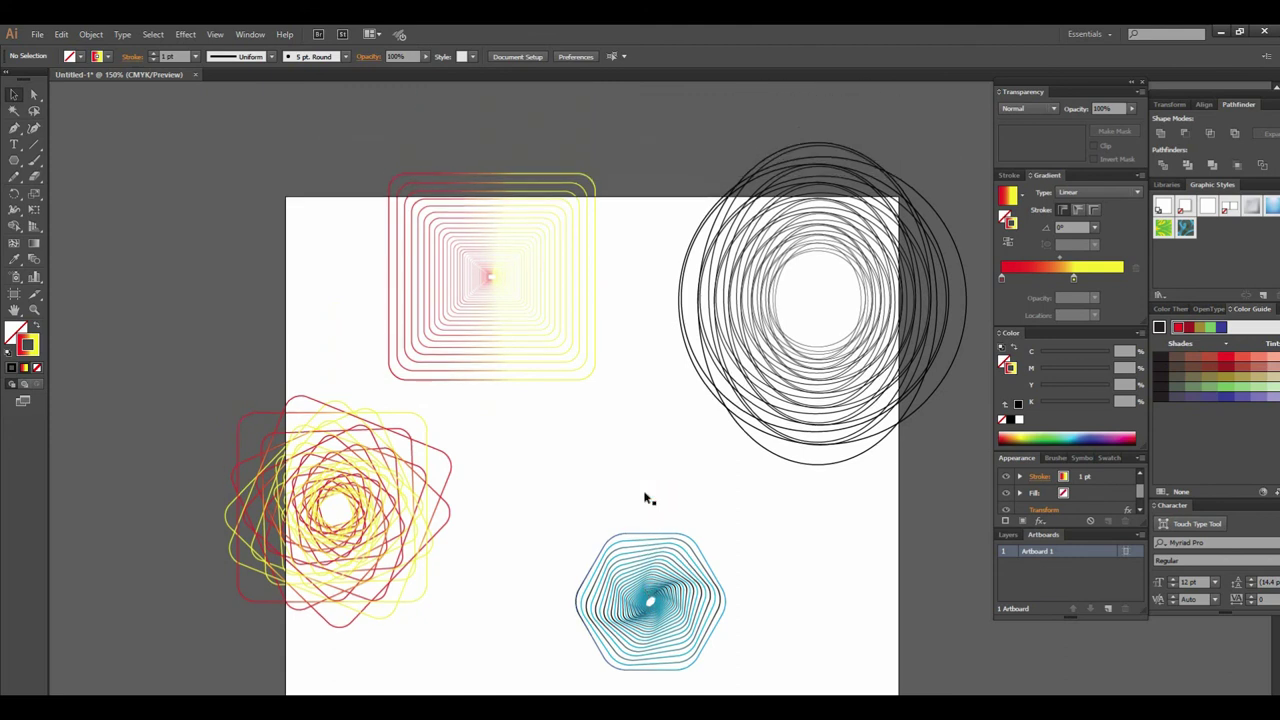
scroll(644, 497, down, 2)
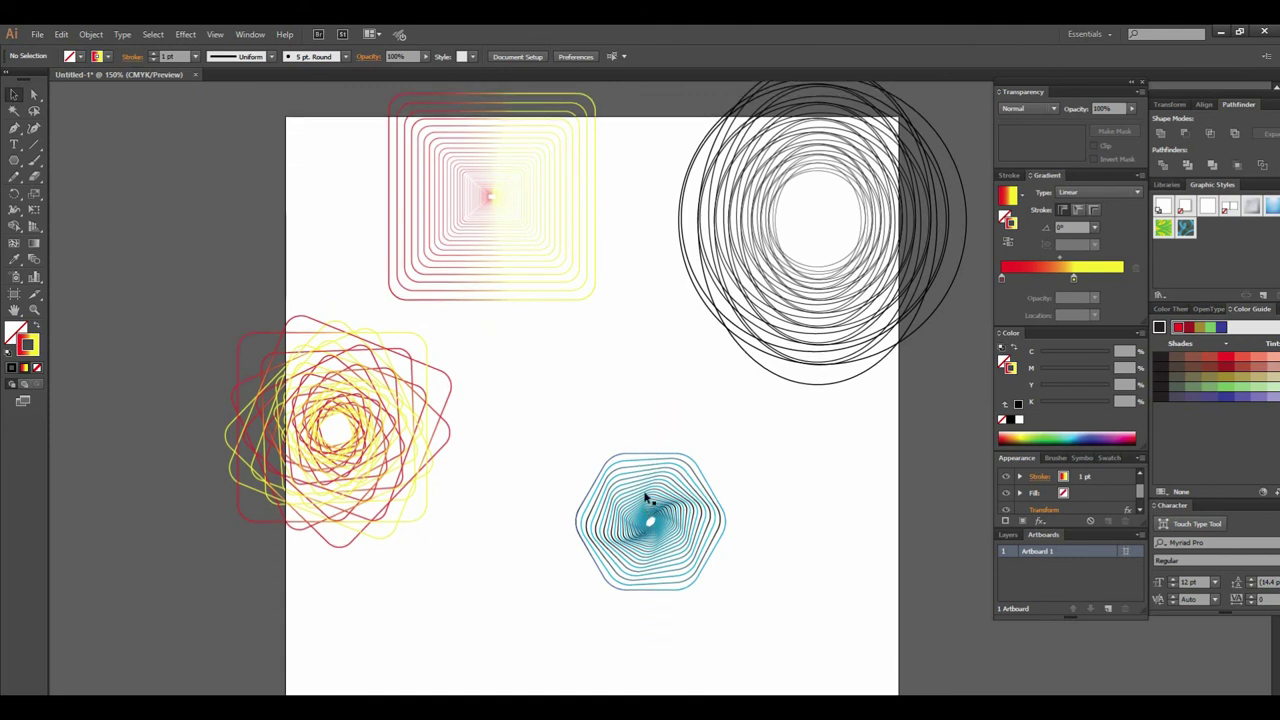